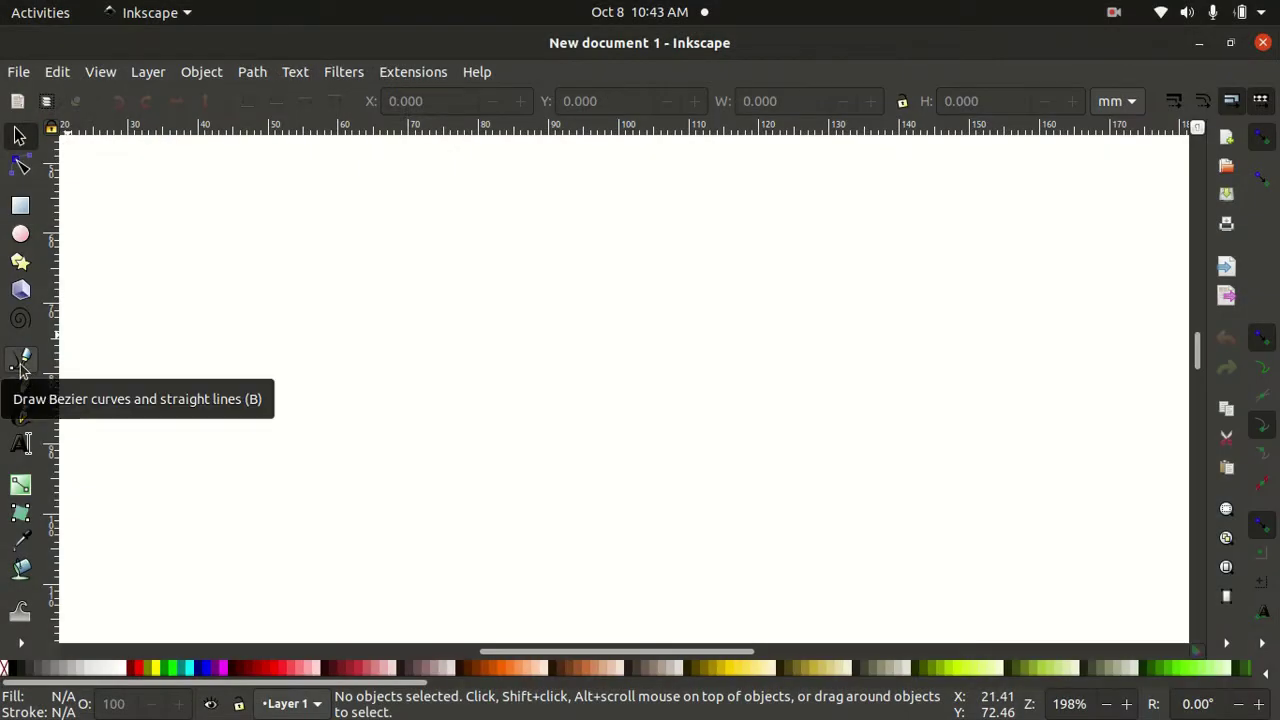
# Draw a horizontal Ellipse-shaped Bezier stroke across the upper-left of the page
pyautogui.click(22, 362)
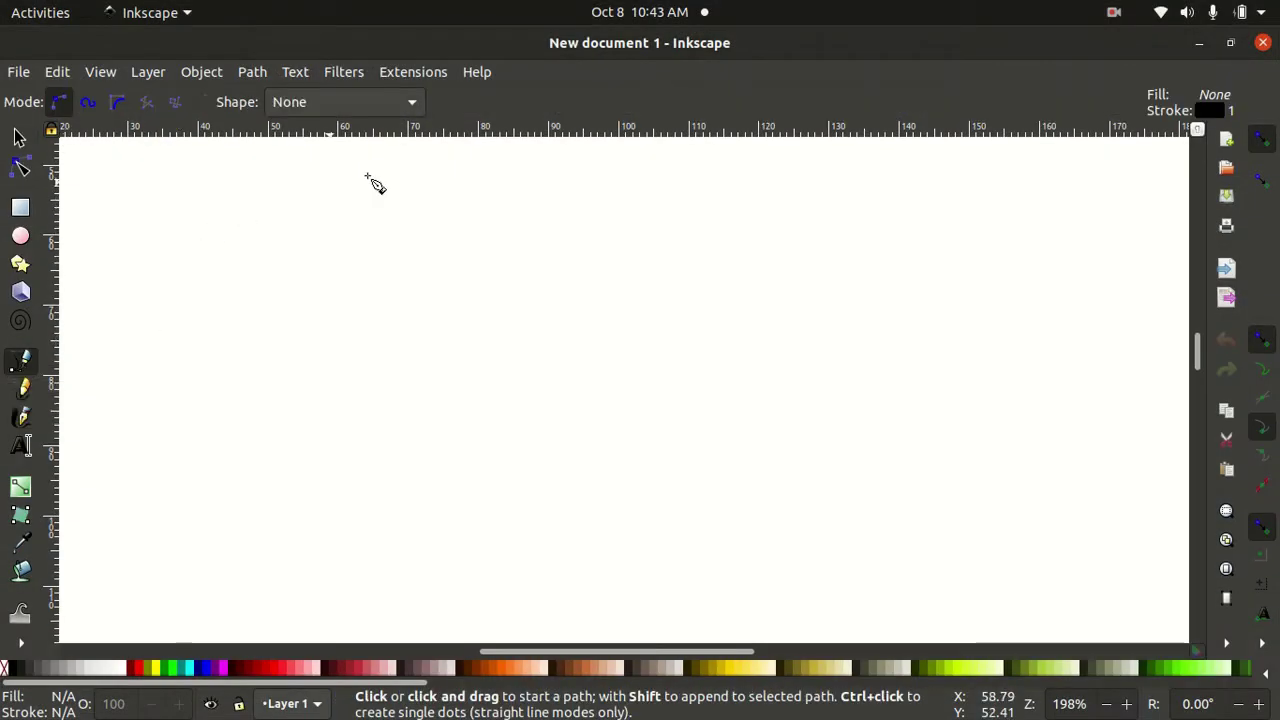
pyautogui.click(396, 104)
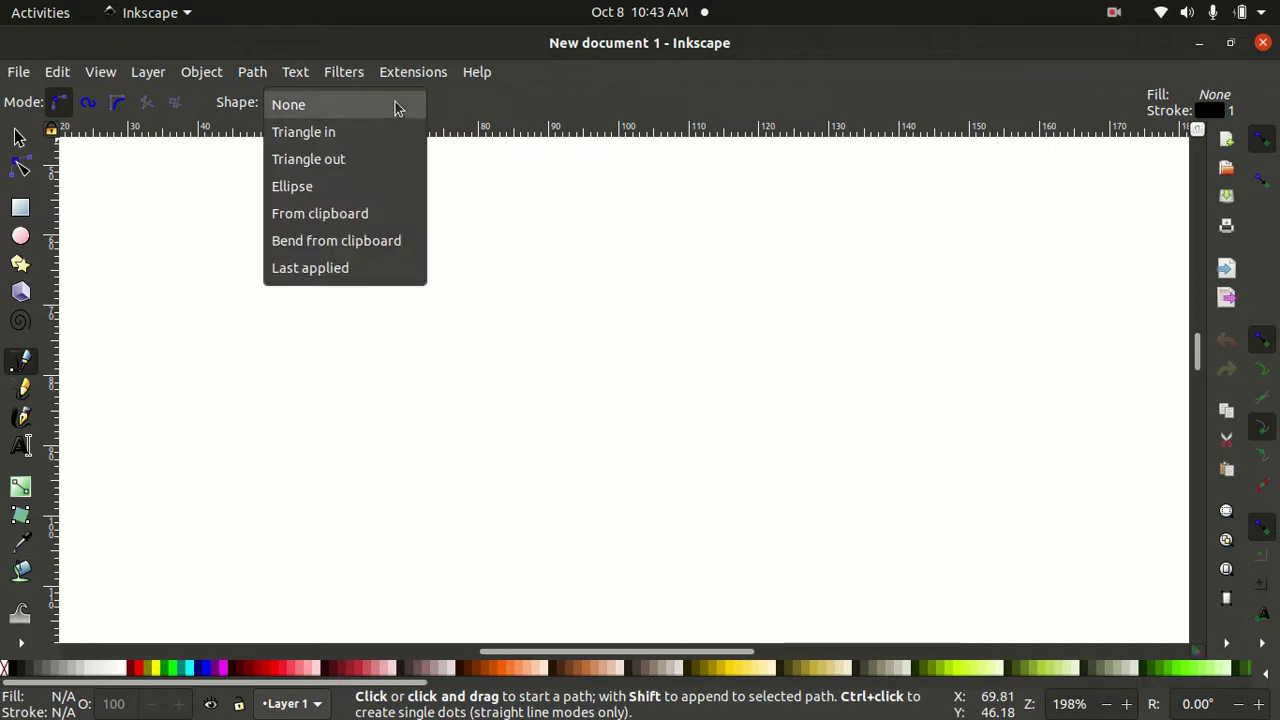
pyautogui.click(312, 188)
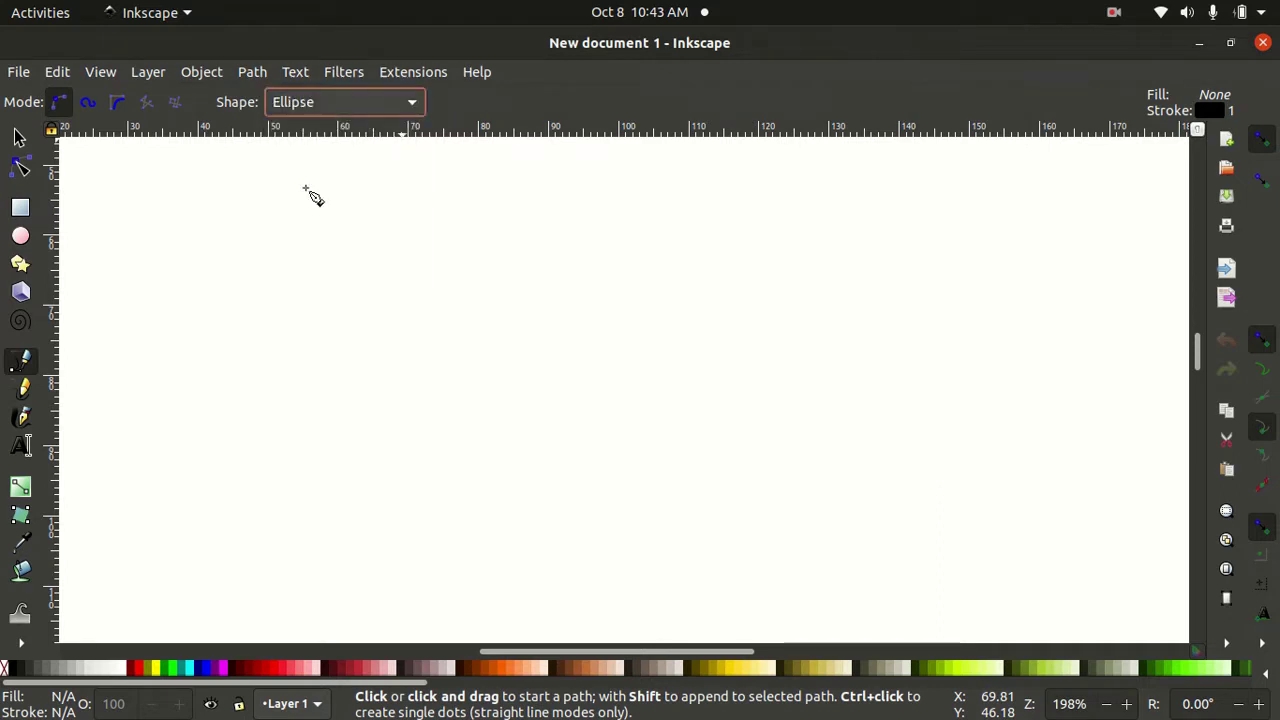
pyautogui.click(221, 310)
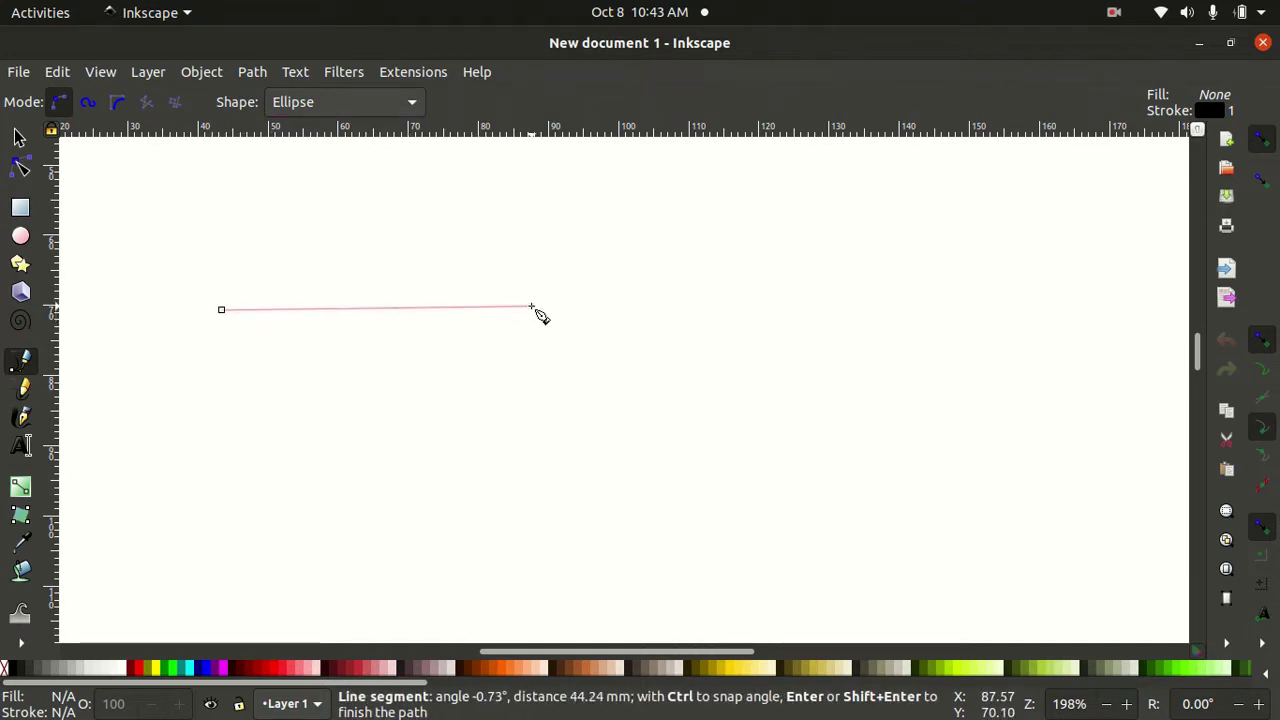
pyautogui.click(531, 307)
pyautogui.press('Return')
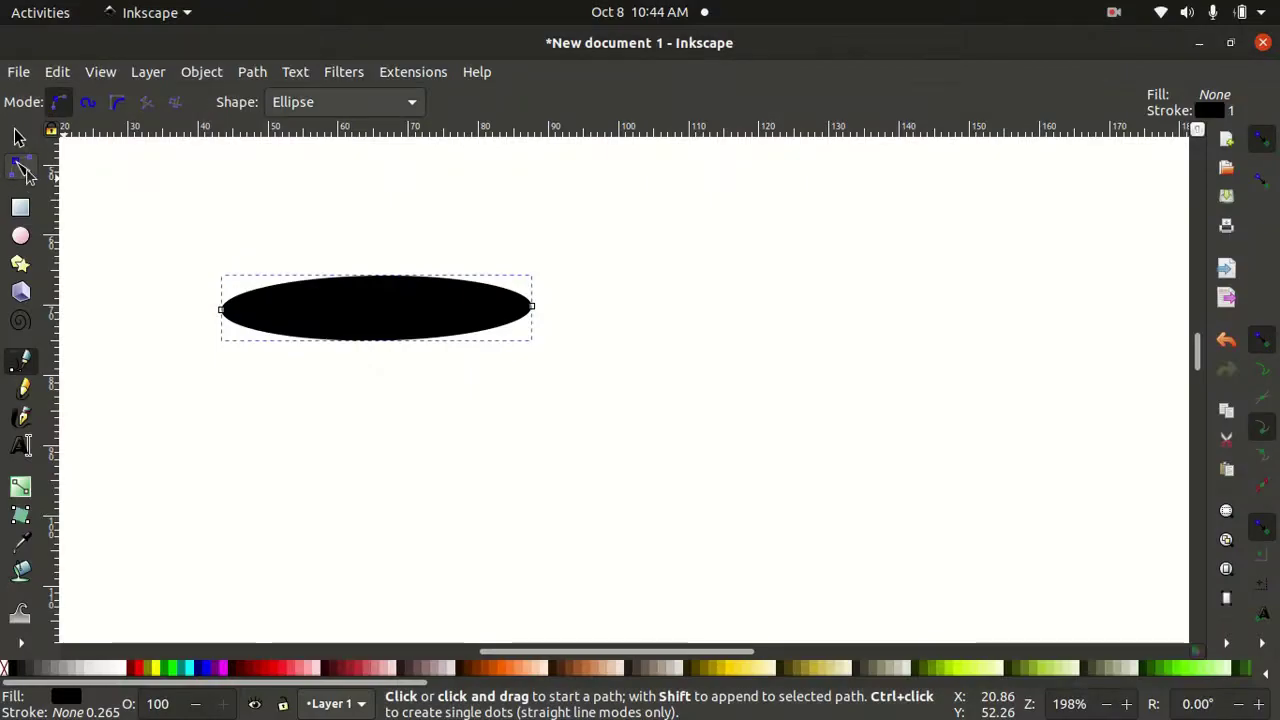
# Bend the tapered stroke upward into an arch and stretch its right end outward
pyautogui.click(20, 166)
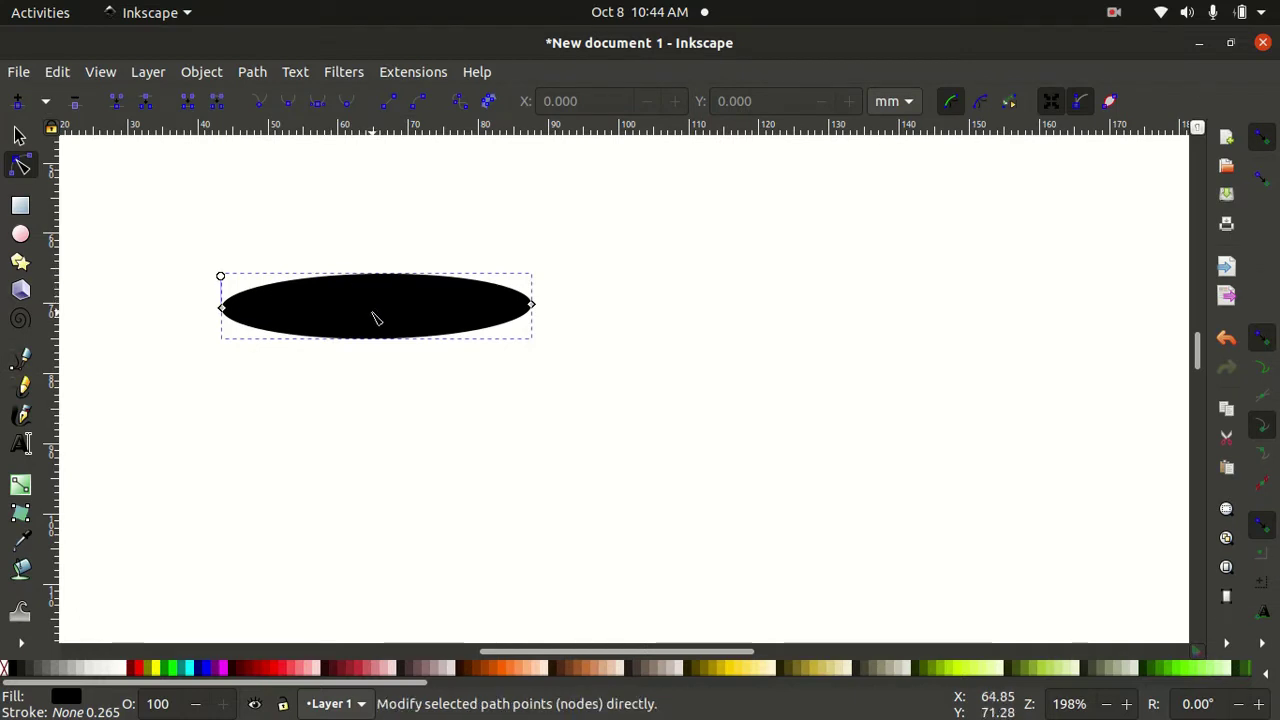
pyautogui.moveTo(375, 318); pyautogui.dragTo(385, 215)
pyautogui.moveTo(532, 306)
pyautogui.mouseDown()
pyautogui.moveTo(728, 330)
pyautogui.moveTo(811, 314)
pyautogui.mouseUp()
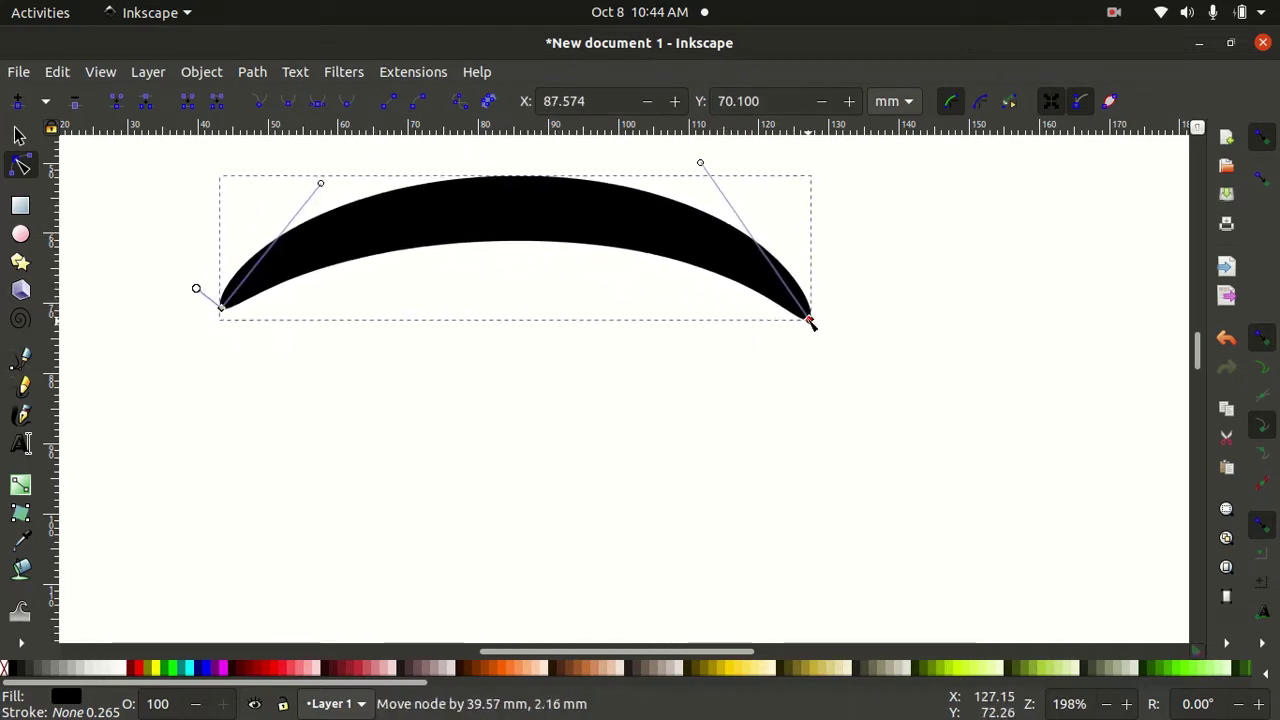
pyautogui.moveTo(703, 160)
pyautogui.mouseDown()
pyautogui.moveTo(763, 168)
pyautogui.moveTo(737, 143)
pyautogui.mouseUp()
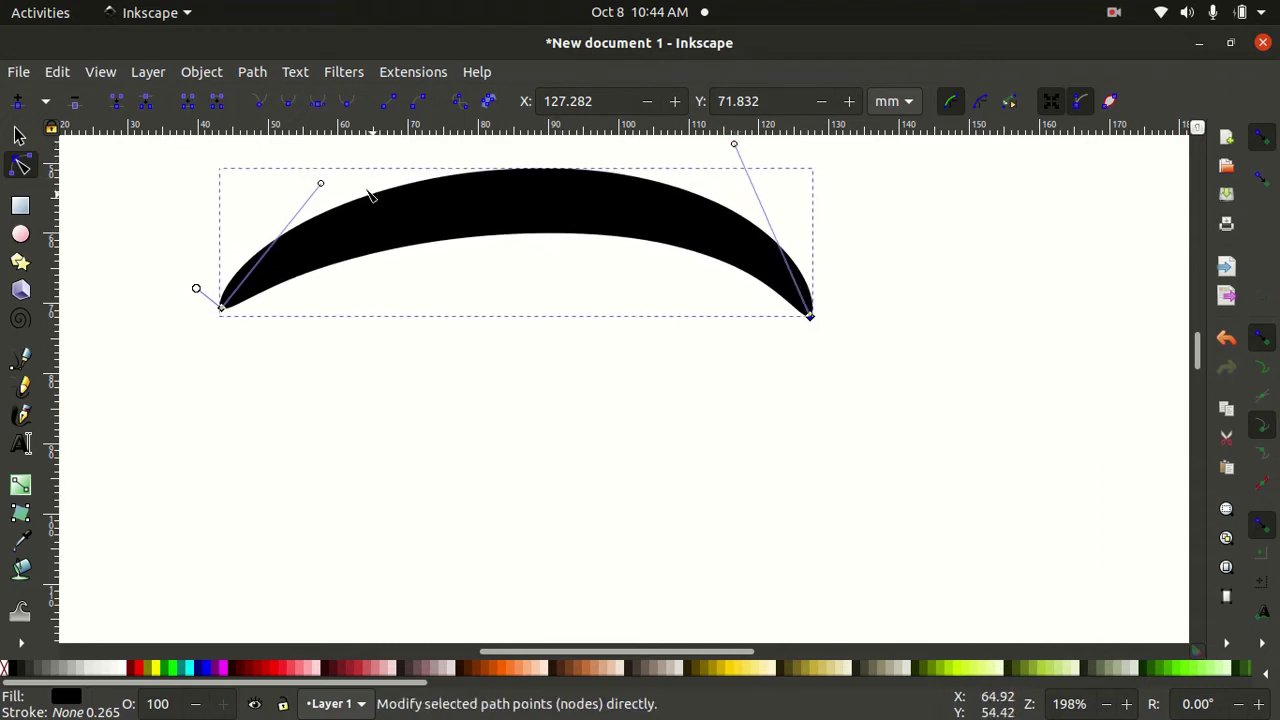
pyautogui.press('Escape')
# Thin the arch by raising its lower curve and refining the curves at both ends
pyautogui.moveTo(438, 254); pyautogui.dragTo(366, 217)
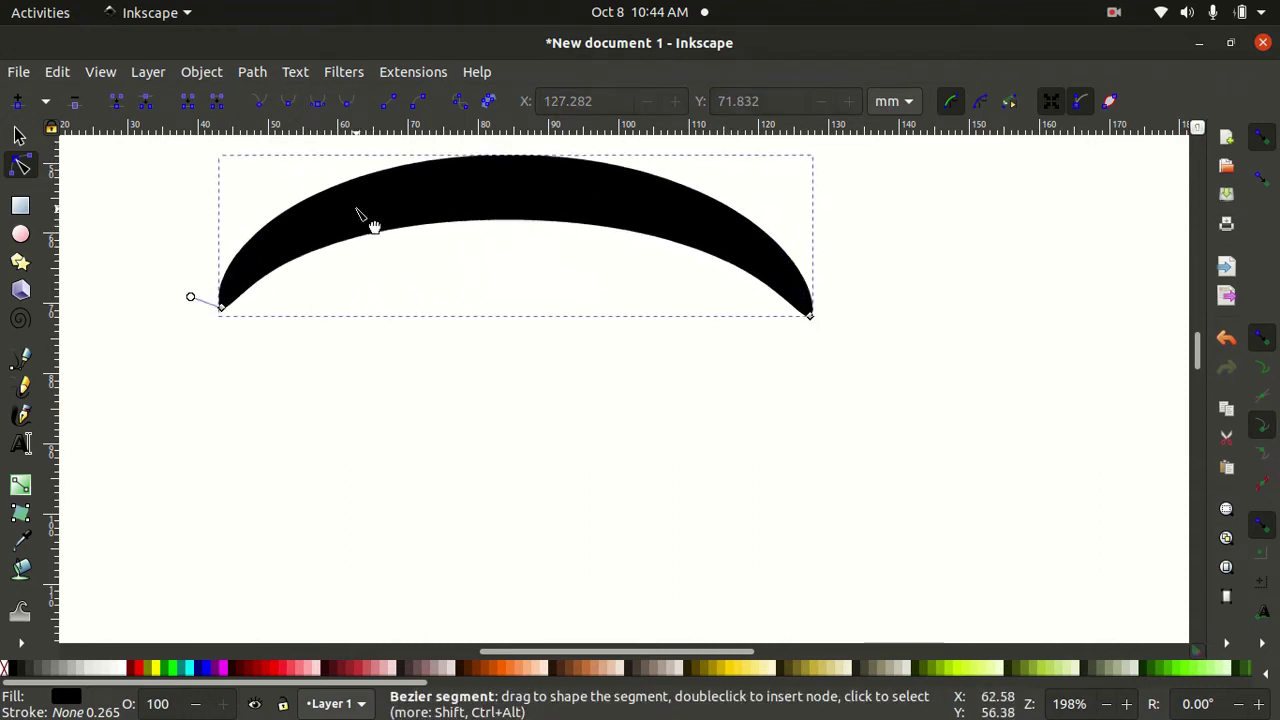
pyautogui.moveTo(196, 290); pyautogui.dragTo(210, 303)
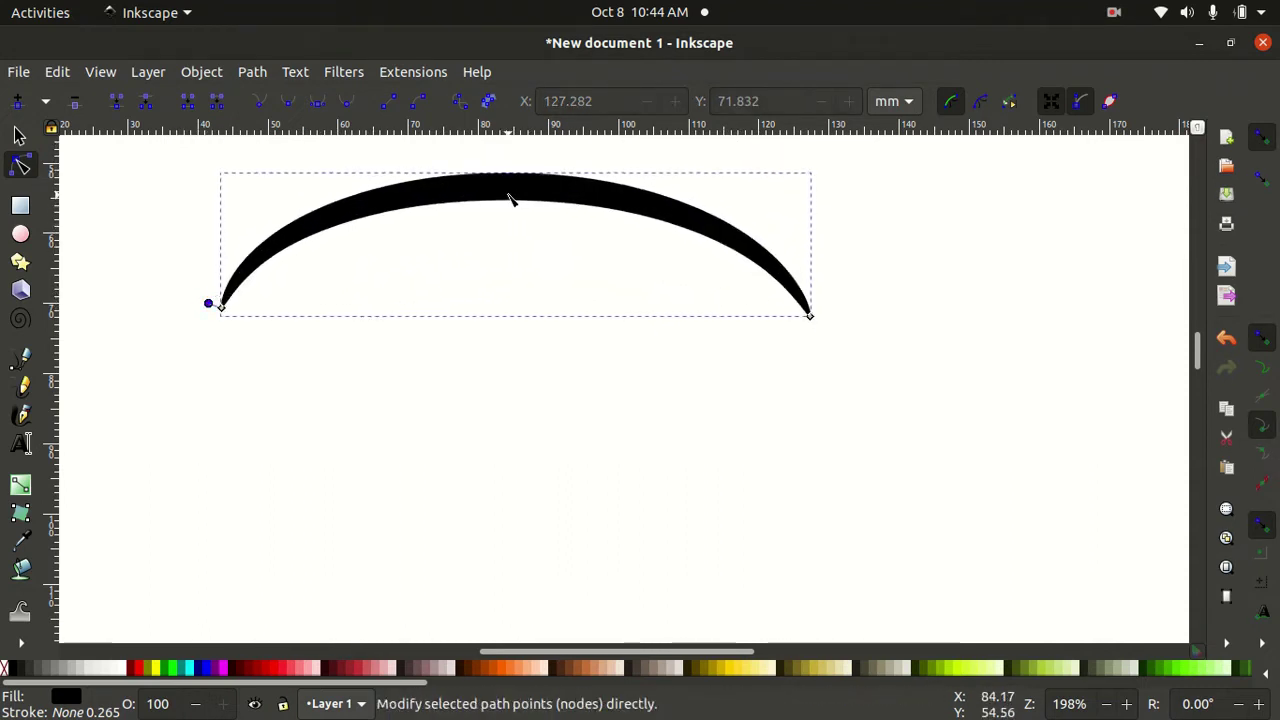
pyautogui.moveTo(514, 189); pyautogui.dragTo(525, 160)
pyautogui.moveTo(815, 317); pyautogui.dragTo(901, 311)
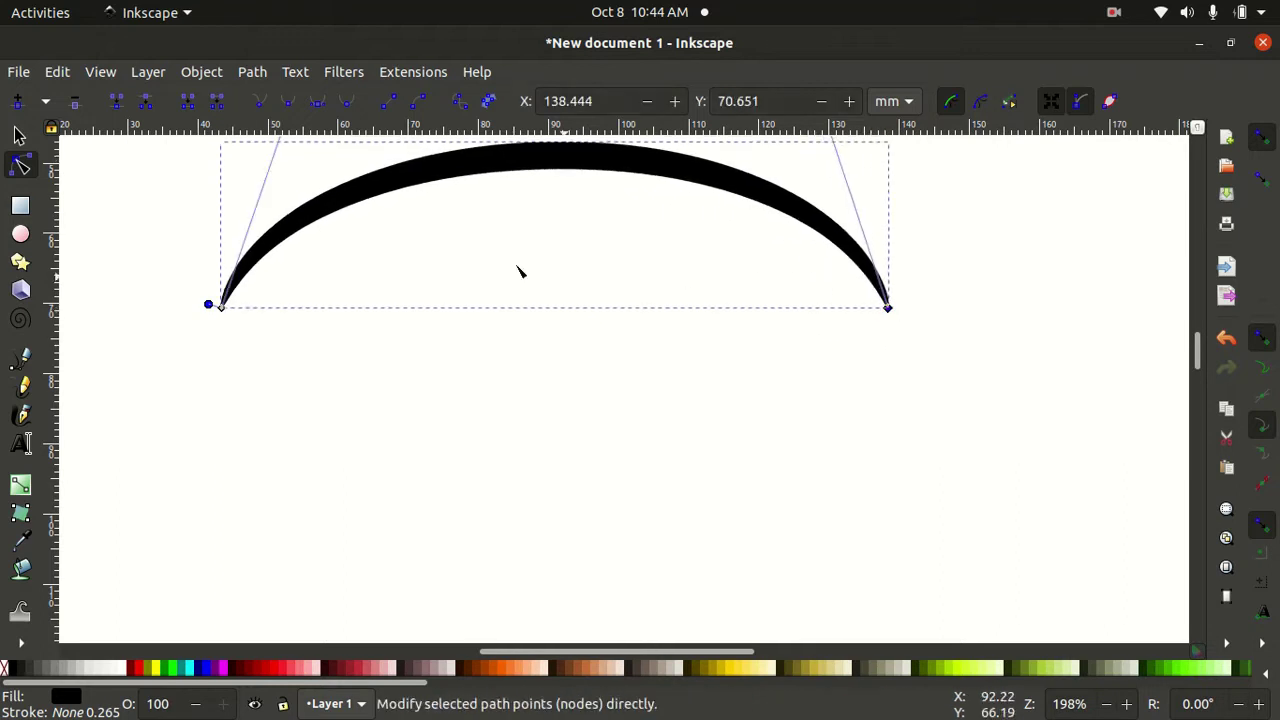
pyautogui.moveTo(278, 143); pyautogui.dragTo(320, 183)
pyautogui.moveTo(820, 178); pyautogui.dragTo(768, 191)
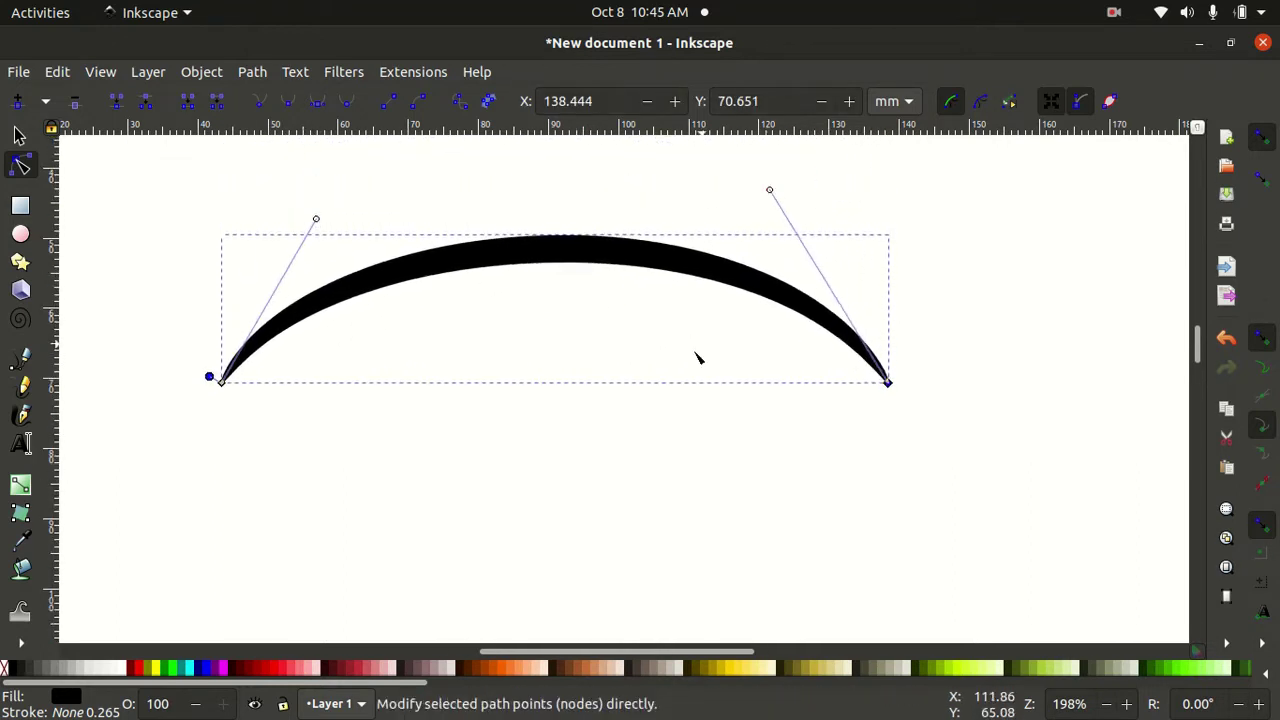
pyautogui.scroll(-2, 400, 360)
pyautogui.click(20, 358)
# Draw a second horizontal stroke below and curve it up into a second arch
pyautogui.click(160, 403)
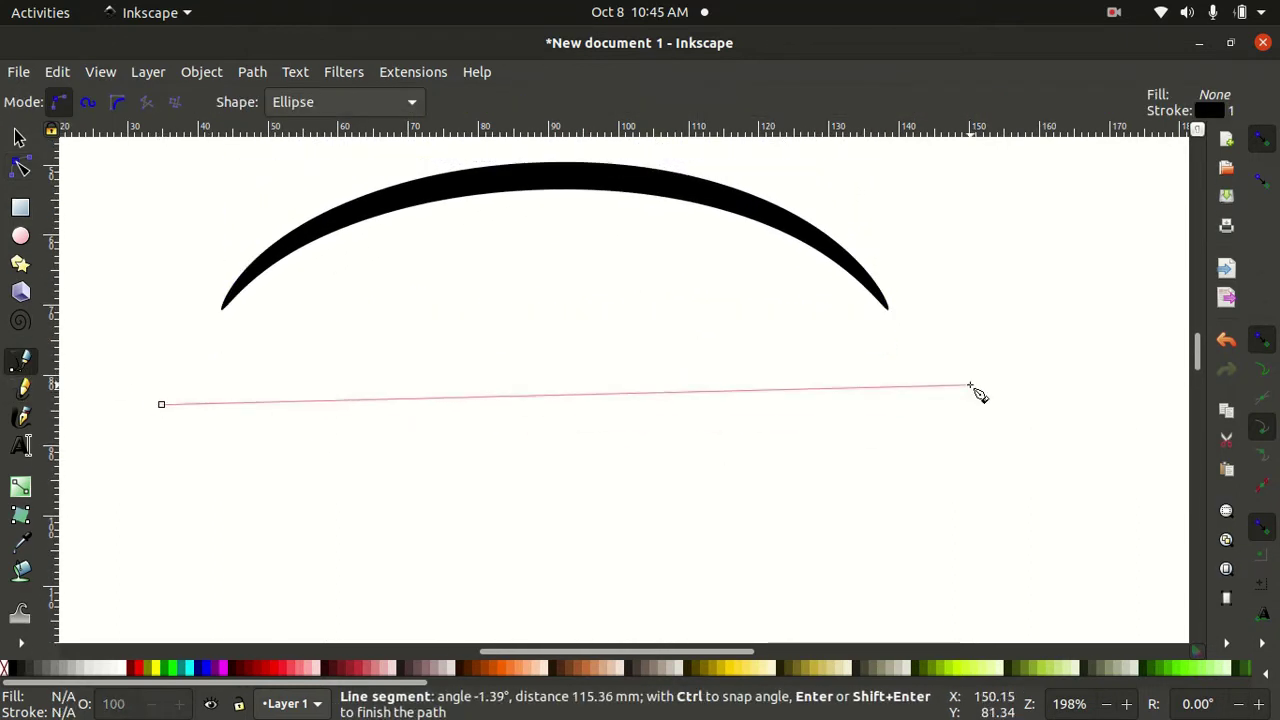
pyautogui.doubleClick(971, 386)
pyautogui.click(20, 165)
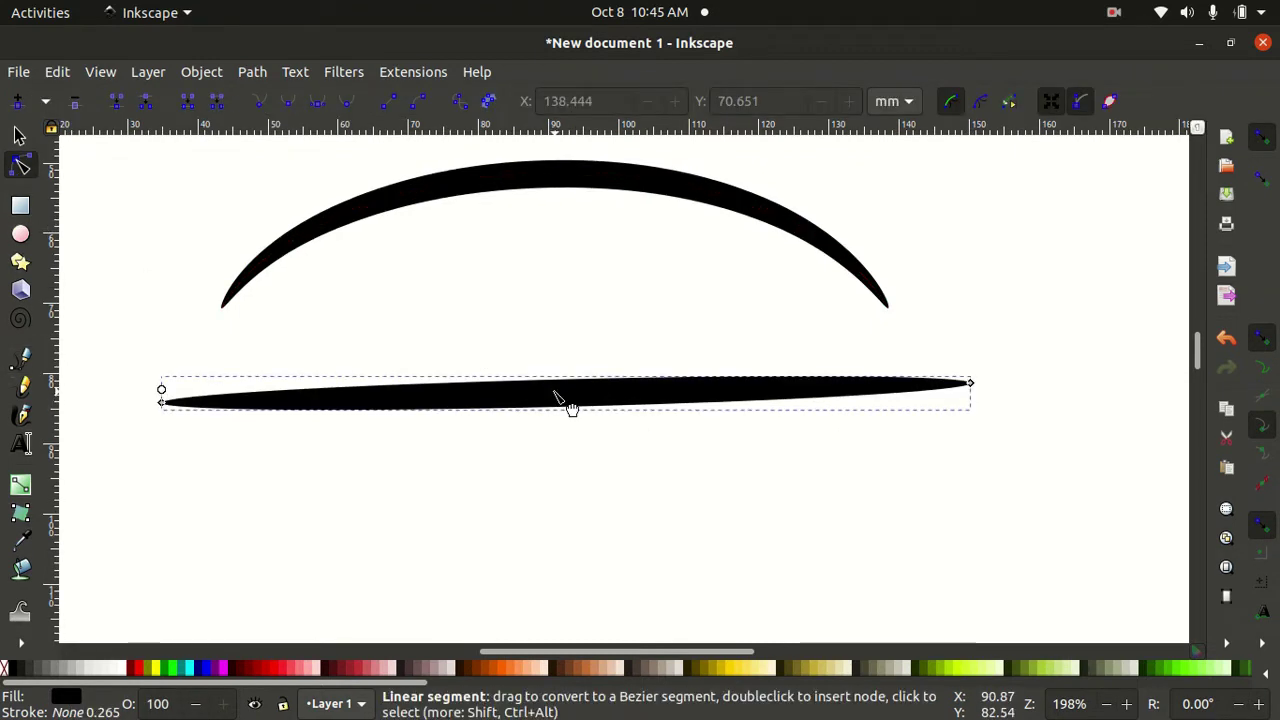
pyautogui.moveTo(565, 398); pyautogui.dragTo(557, 229)
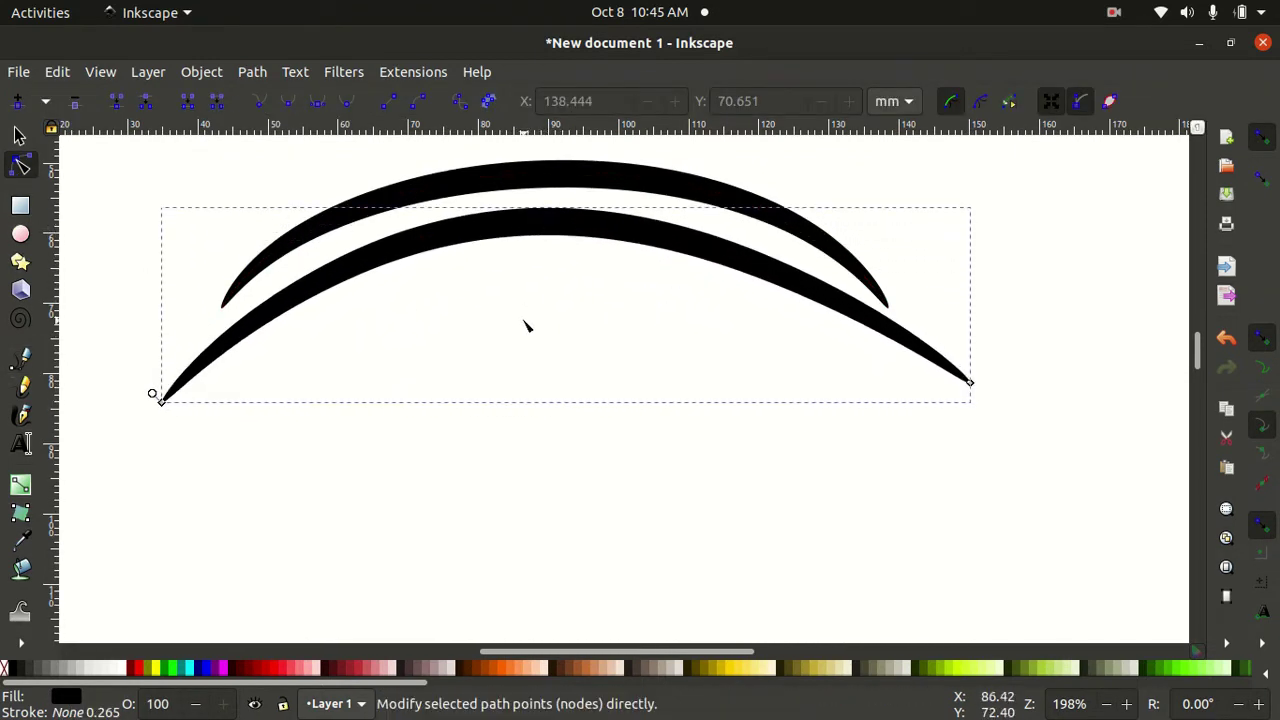
# Draw a lower stroke beneath the arches and bend it down into a U curve
pyautogui.click(20, 358)
pyautogui.click(230, 413)
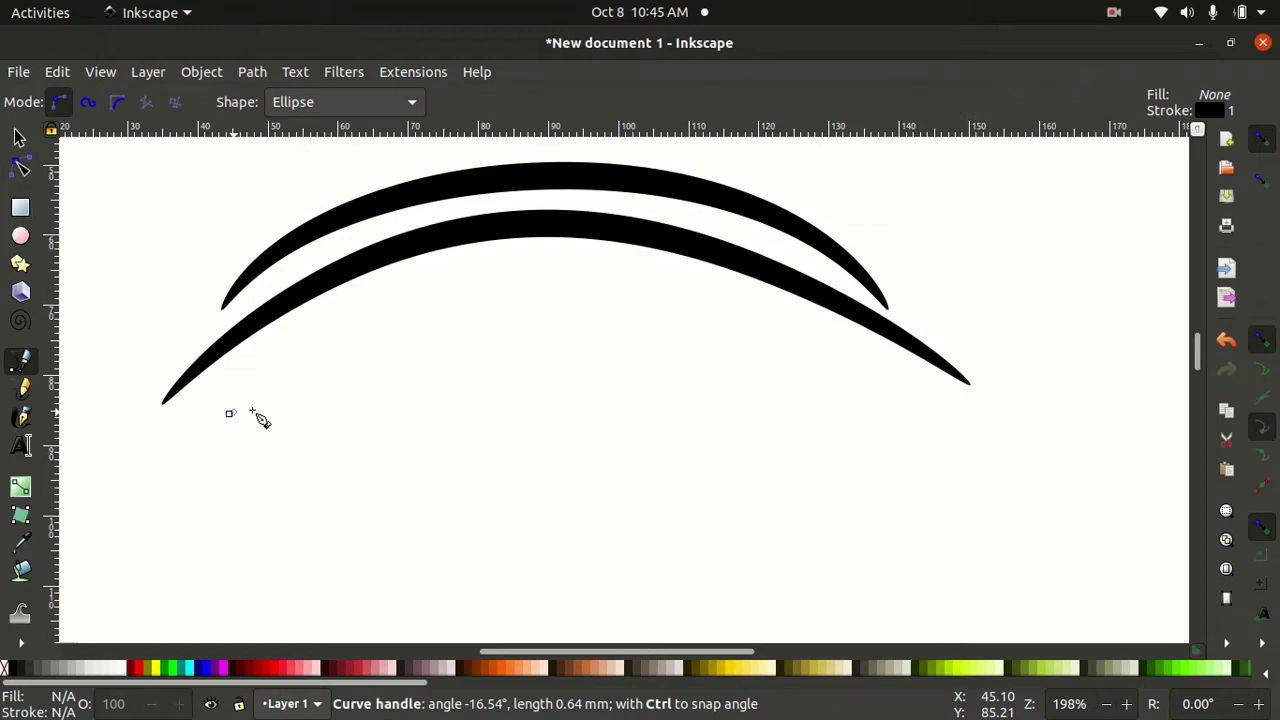
pyautogui.doubleClick(915, 395)
pyautogui.press('n')
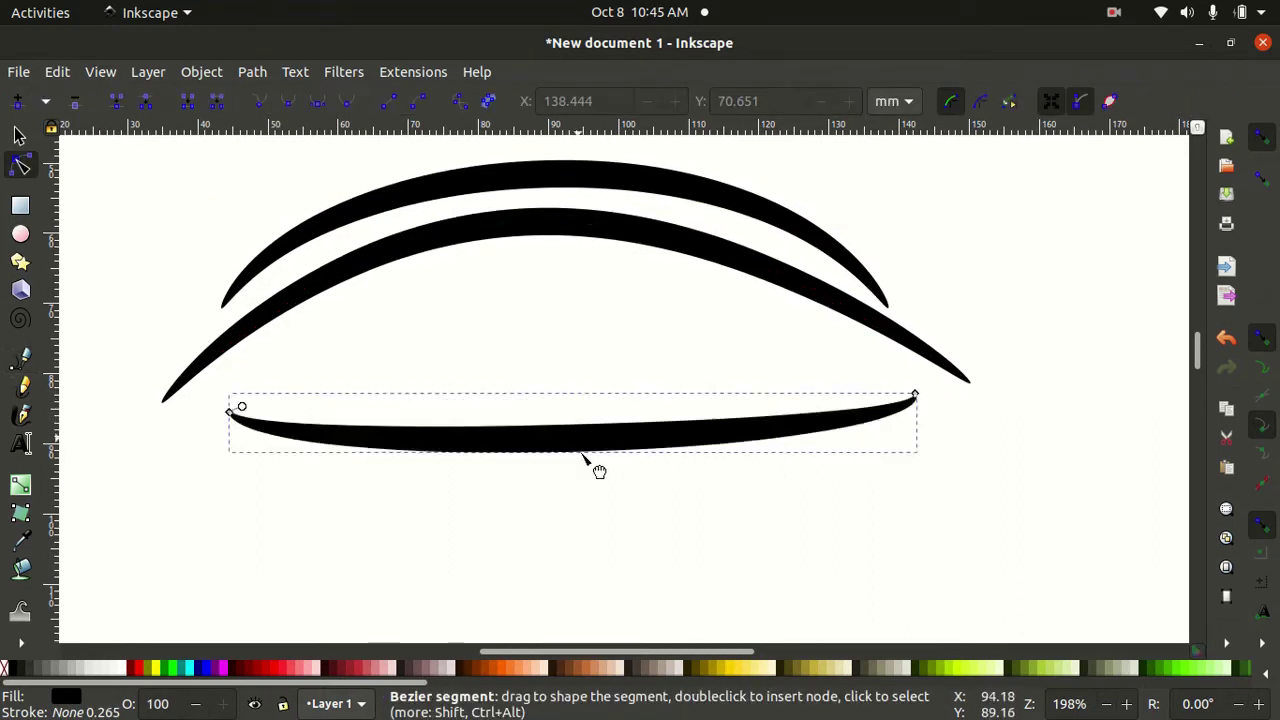
pyautogui.moveTo(586, 456); pyautogui.dragTo(563, 543)
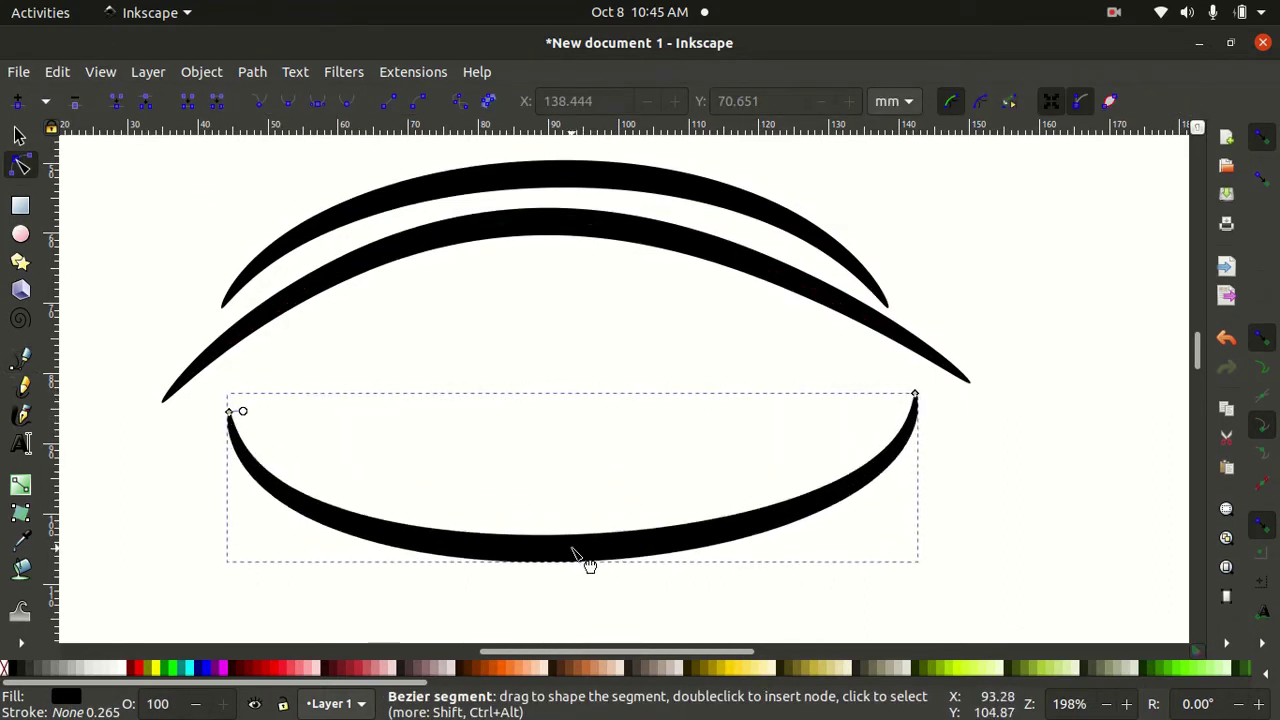
pyautogui.click(931, 424)
pyautogui.moveTo(909, 580); pyautogui.dragTo(841, 590)
pyautogui.moveTo(226, 611); pyautogui.dragTo(302, 622)
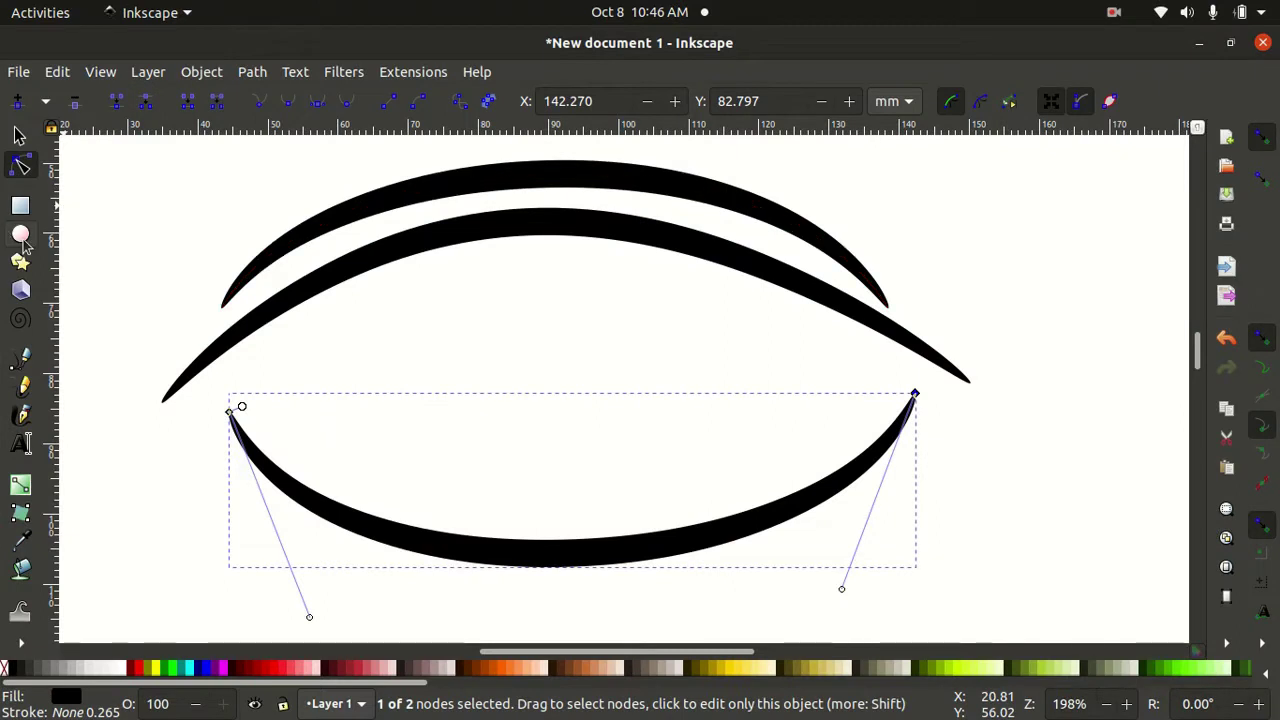
# Draw a circle about 48.6 × 47.6 mm over the eye's centre and remove its fill
pyautogui.click(20, 235)
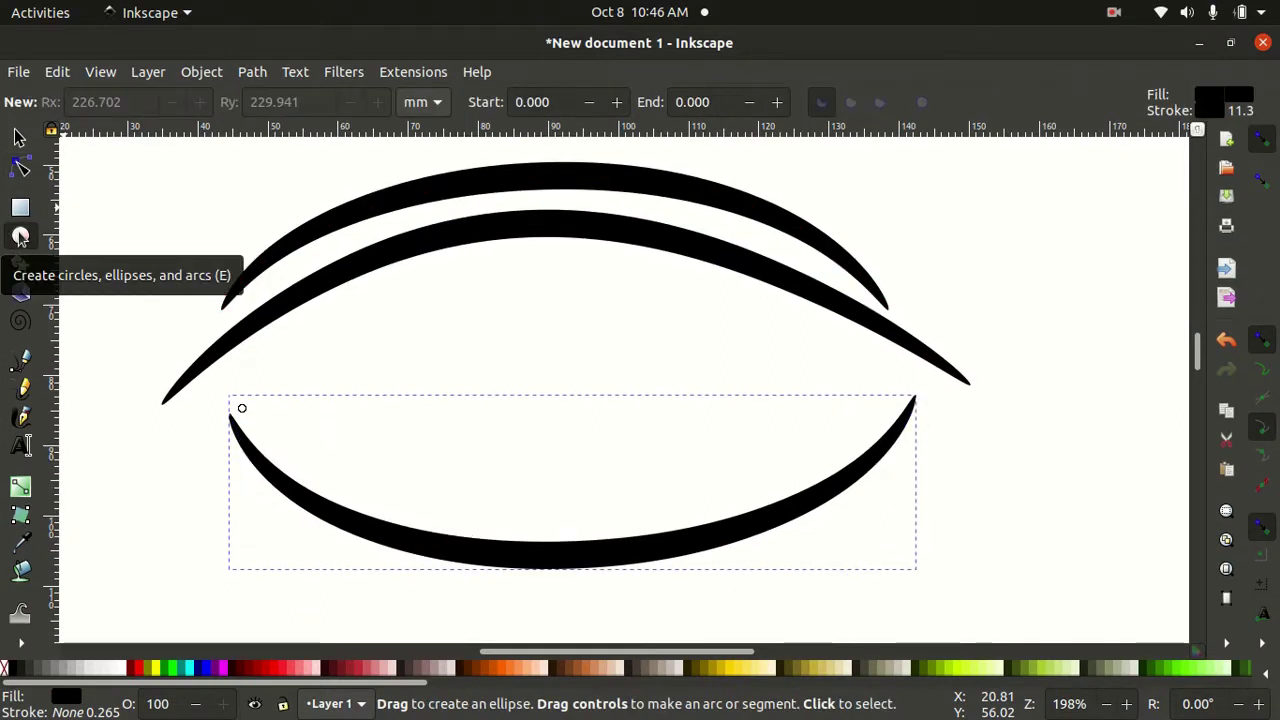
pyautogui.moveTo(438, 266)
pyautogui.mouseDown()
pyautogui.moveTo(723, 514)
pyautogui.moveTo(765, 587)
pyautogui.mouseUp()
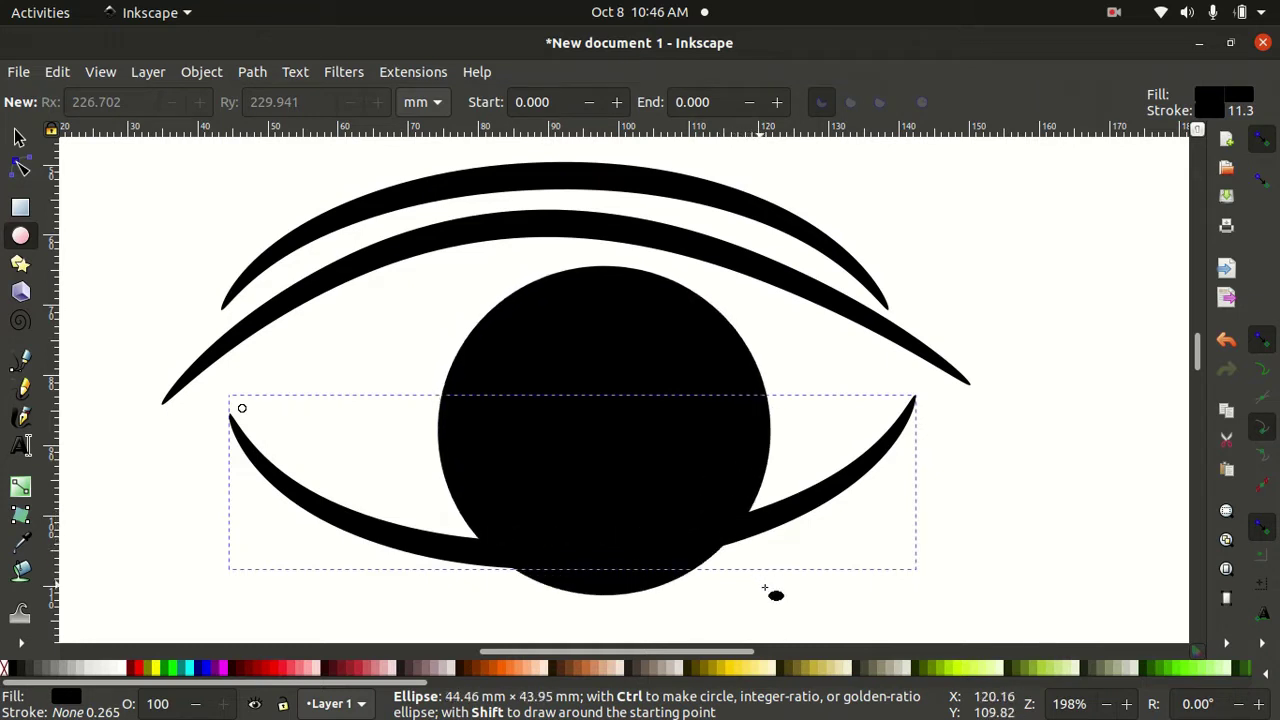
pyautogui.moveTo(765, 589); pyautogui.dragTo(768, 590)
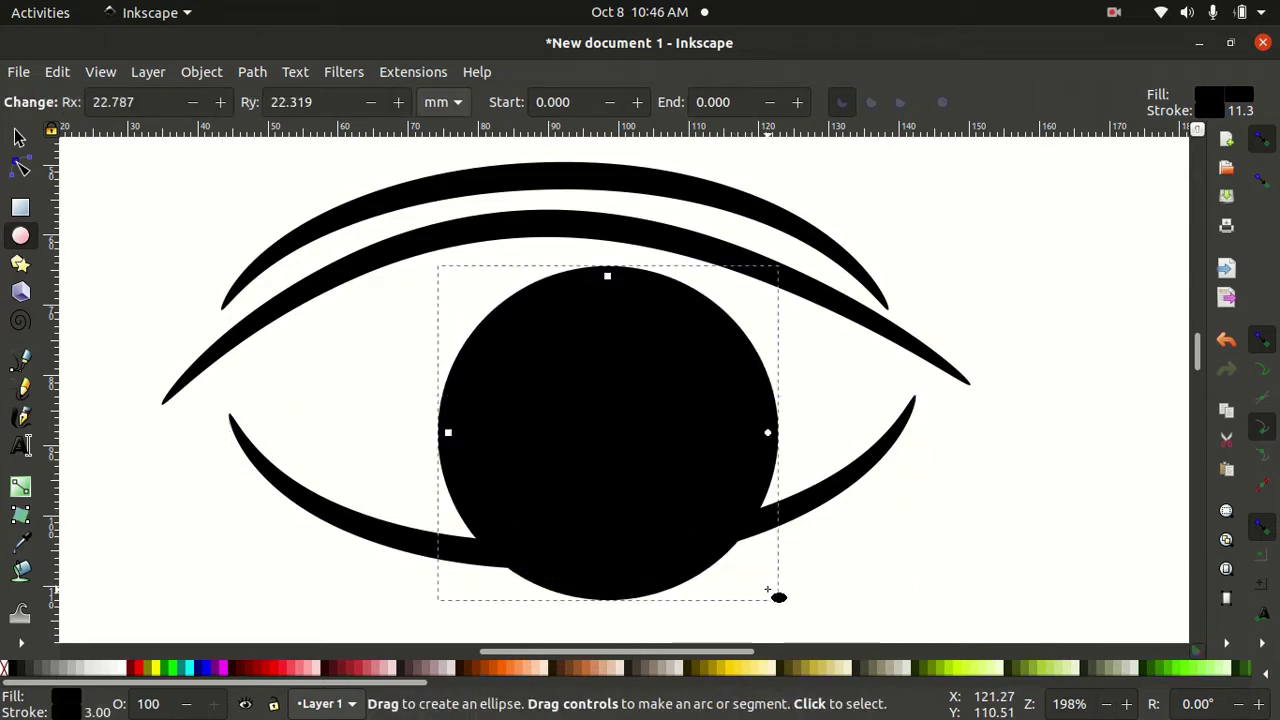
pyautogui.click(18, 138)
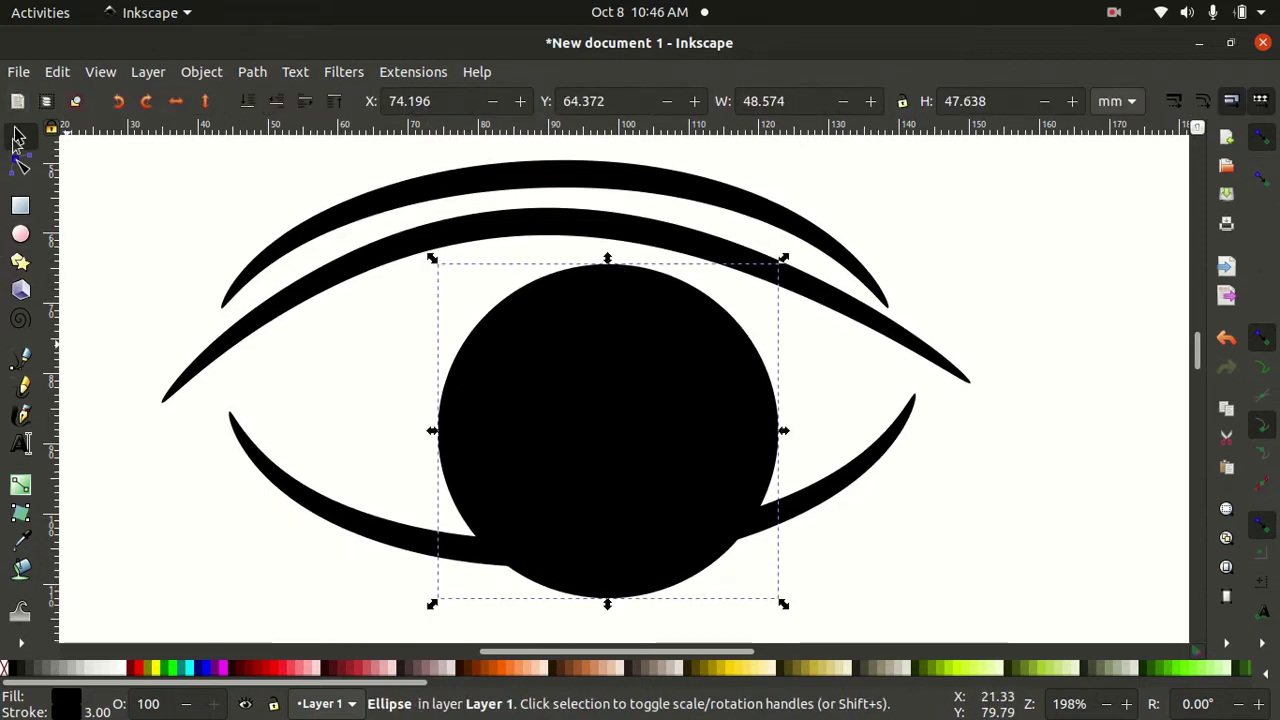
pyautogui.click(617, 427)
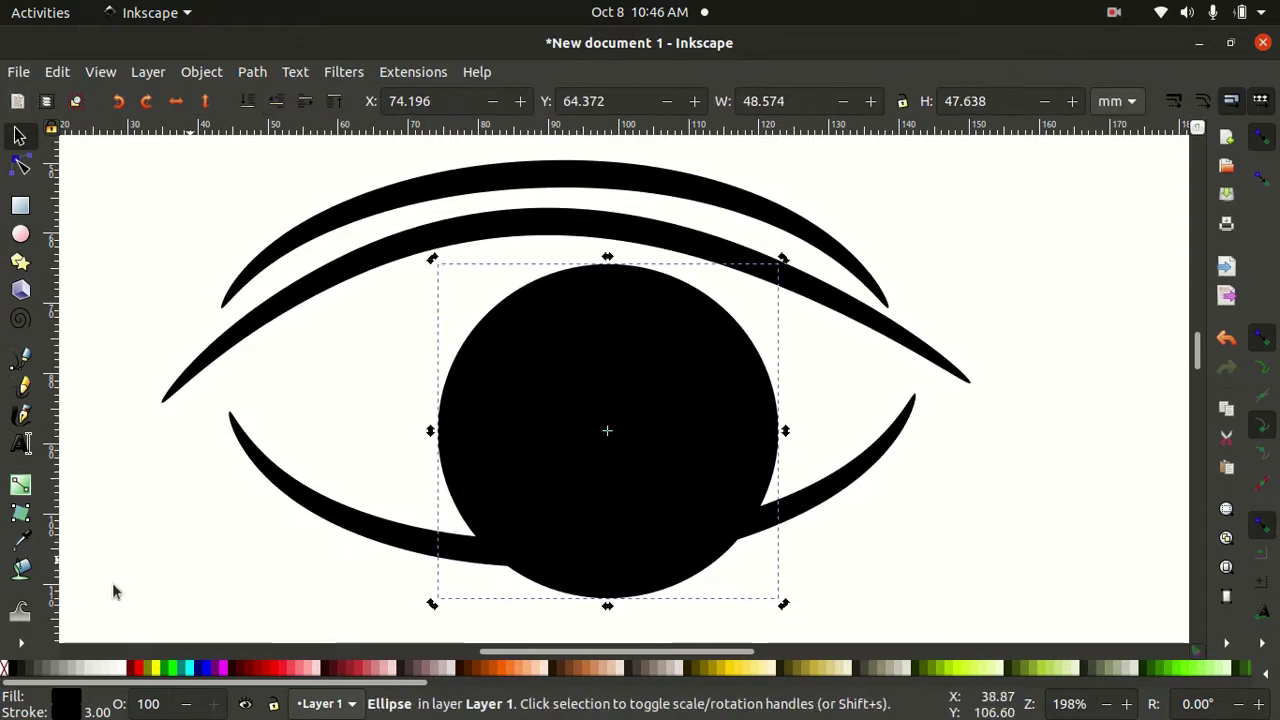
pyautogui.click(5, 669)
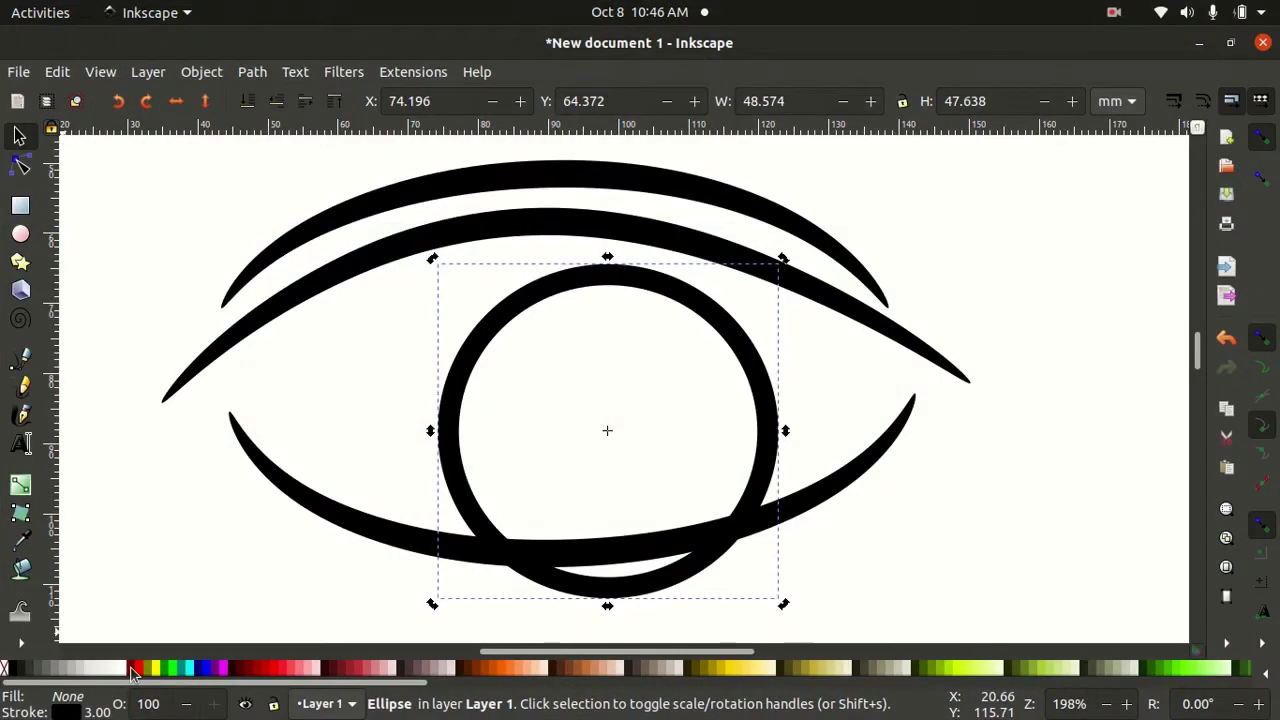
# Make the ring's stroke dark red, move it up into the eye, and lower it beneath the arch
pyautogui.keyDown('shift'); pyautogui.click(133, 672); pyautogui.keyUp('shift')
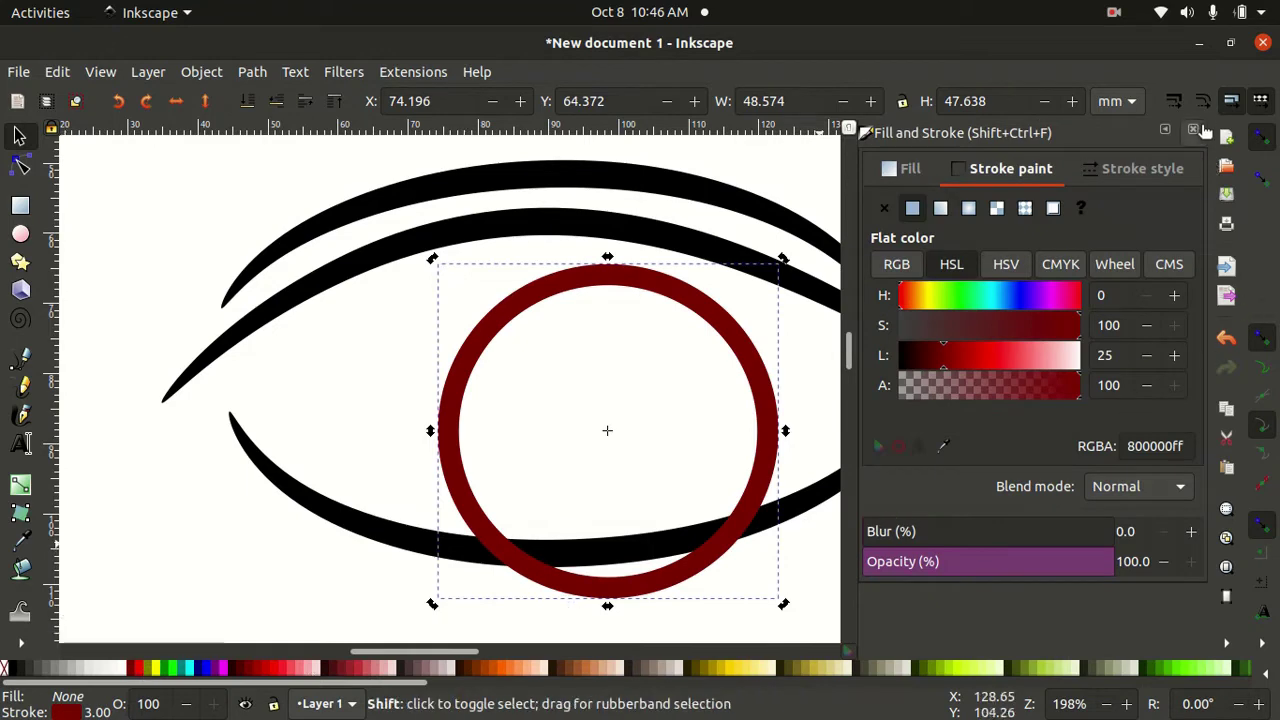
pyautogui.click(1194, 131)
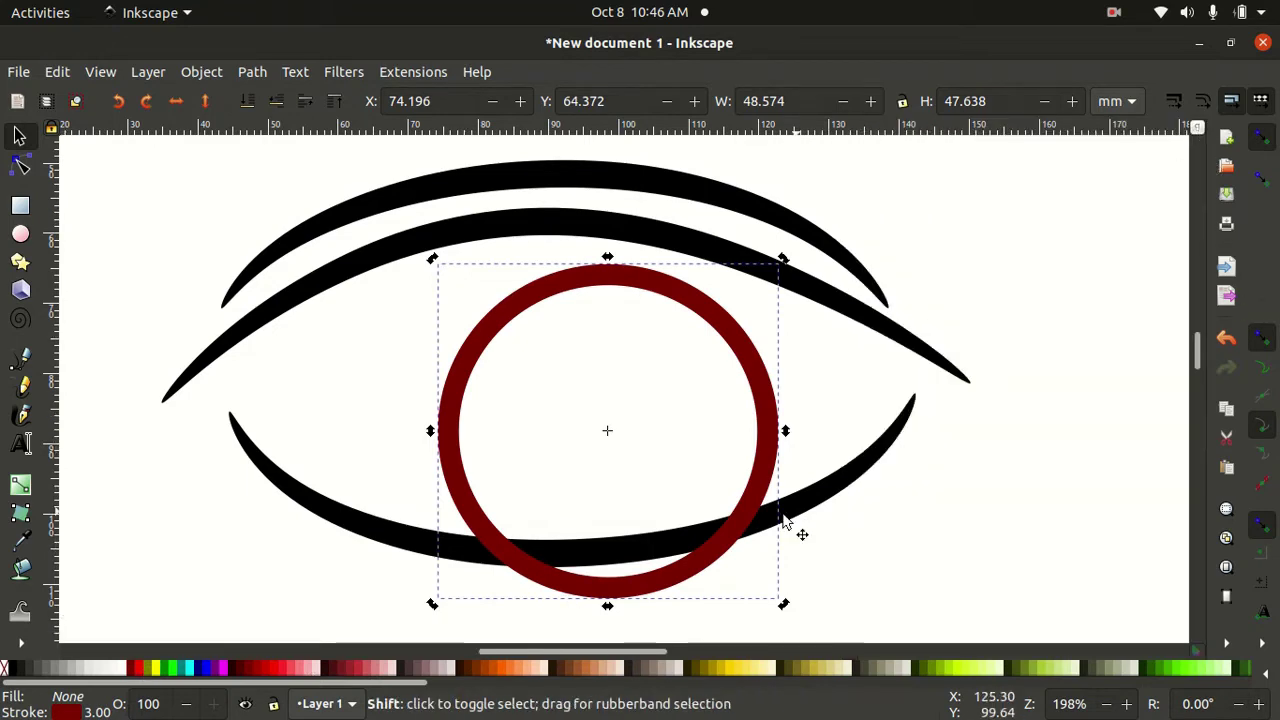
pyautogui.moveTo(738, 530)
pyautogui.mouseDown()
pyautogui.moveTo(684, 473)
pyautogui.moveTo(680, 447)
pyautogui.mouseUp()
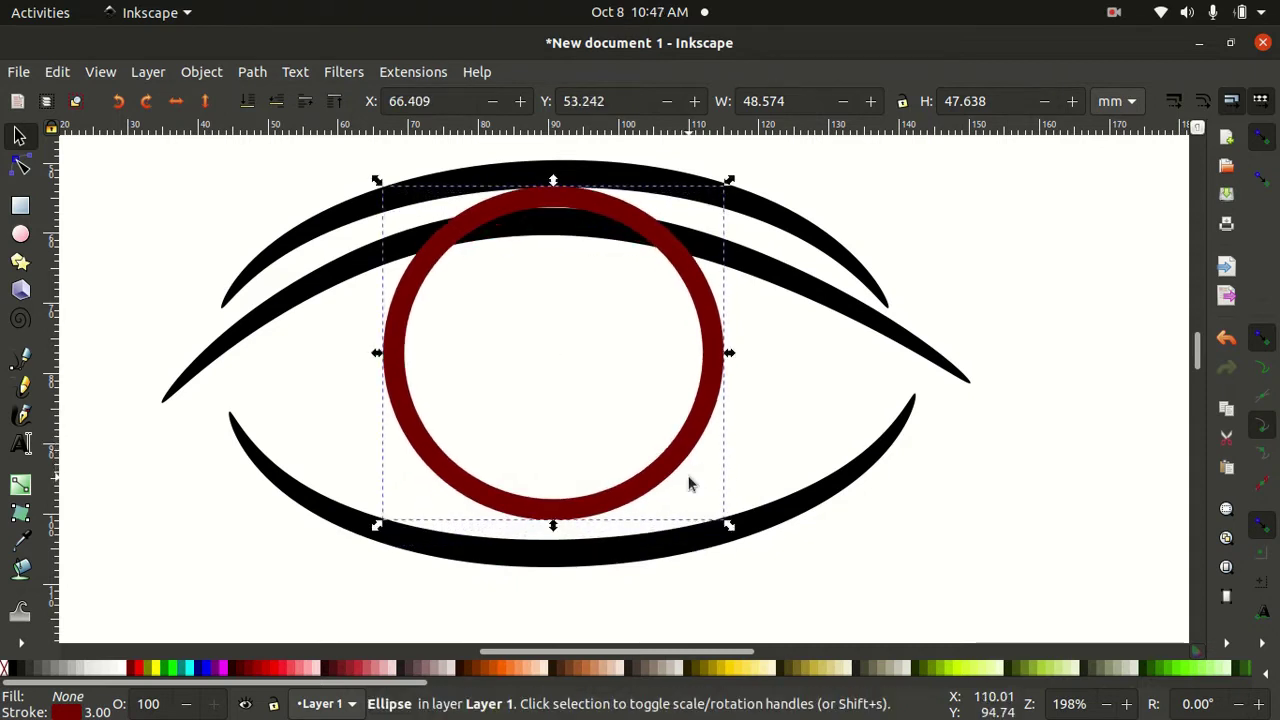
pyautogui.press('pagedown')
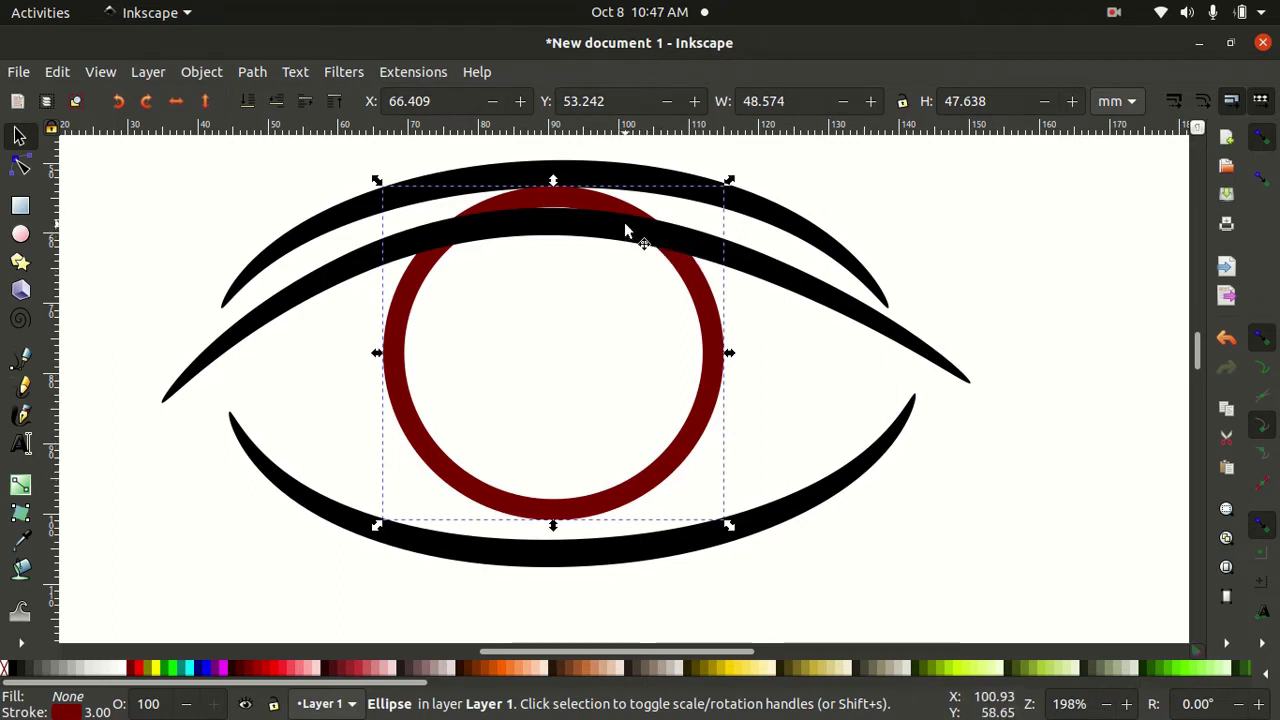
pyautogui.click(198, 368)
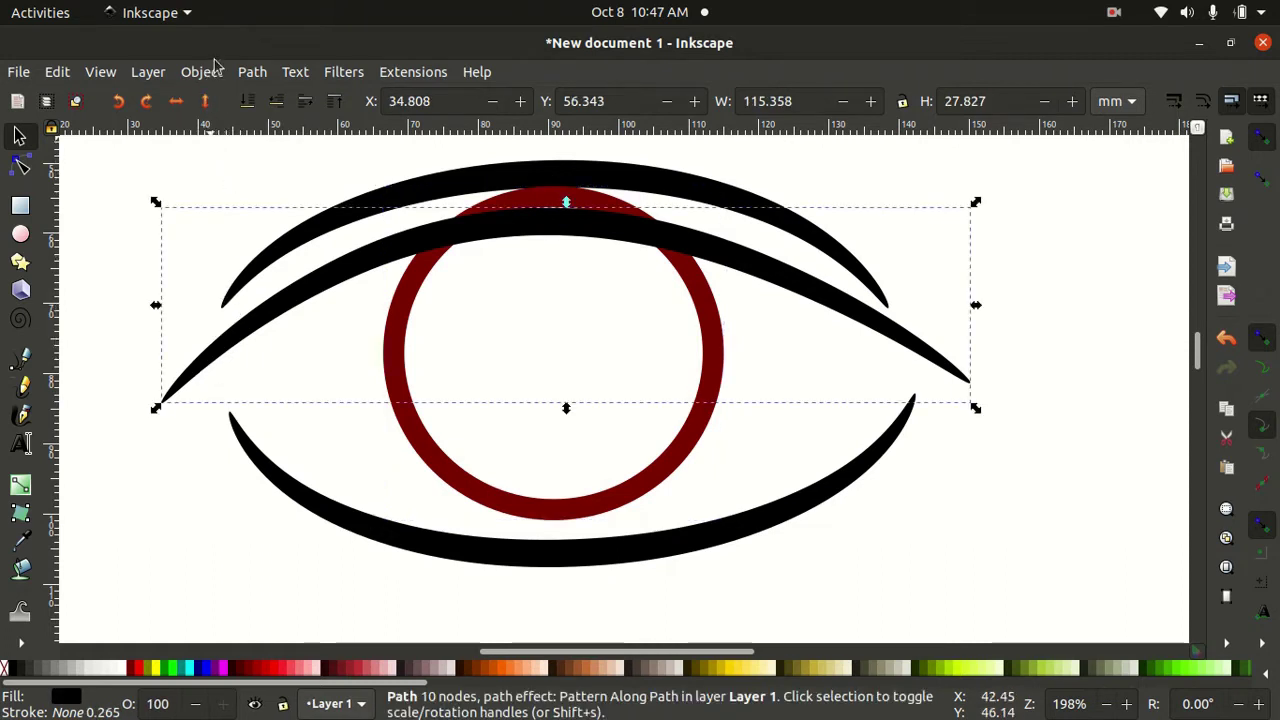
# Duplicate the upper eyelid curve and use Path > Cut Path to split the iris ring
pyautogui.click(58, 76)
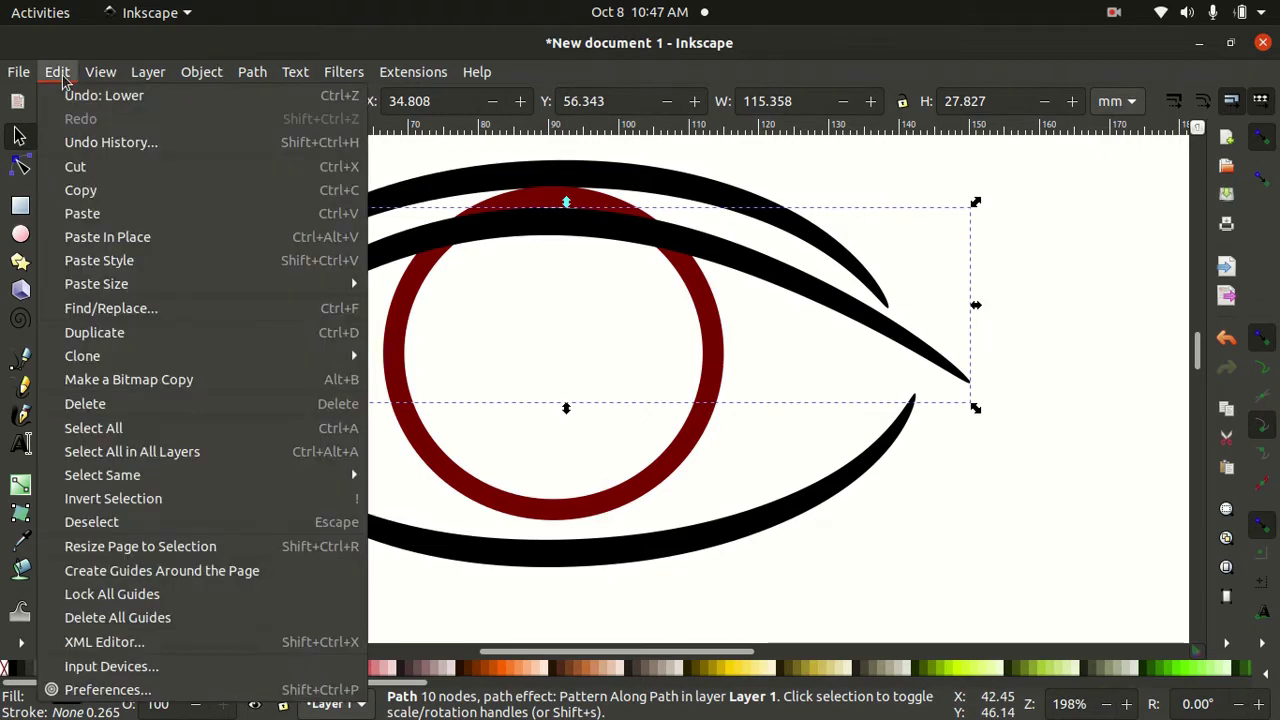
pyautogui.click(124, 341)
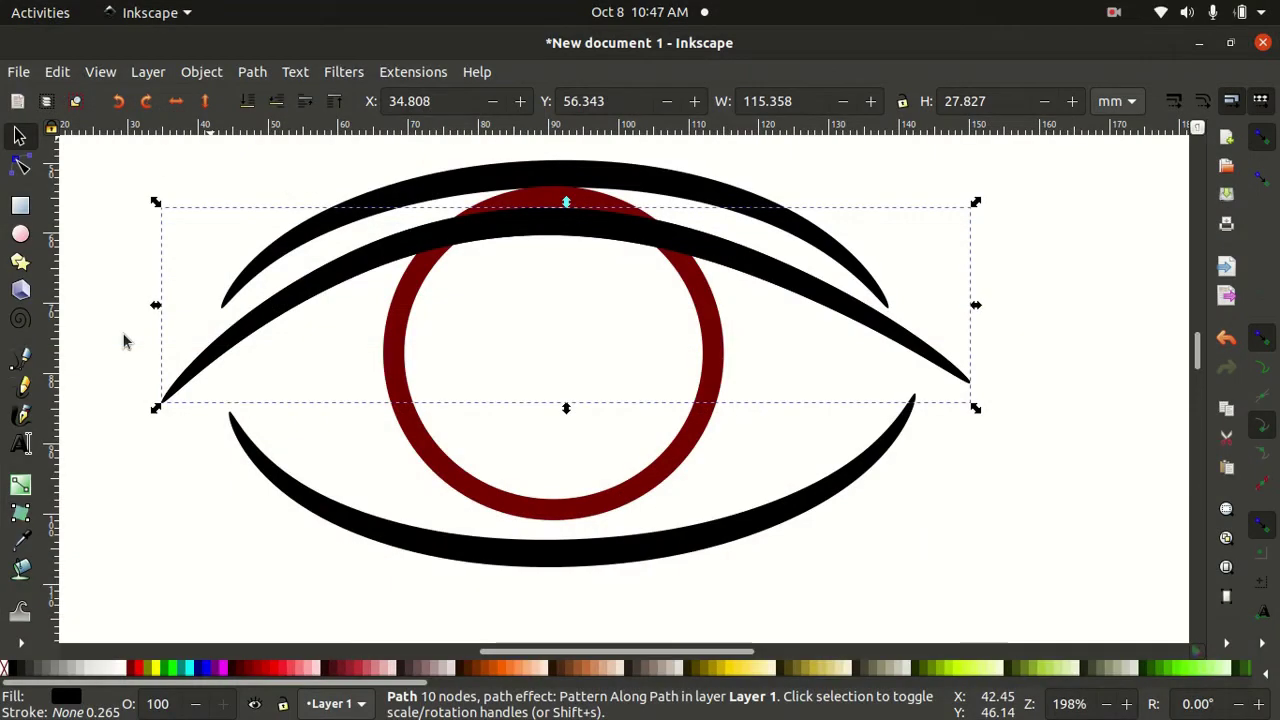
pyautogui.keyDown('shift'); pyautogui.click(553, 517); pyautogui.keyUp('shift')
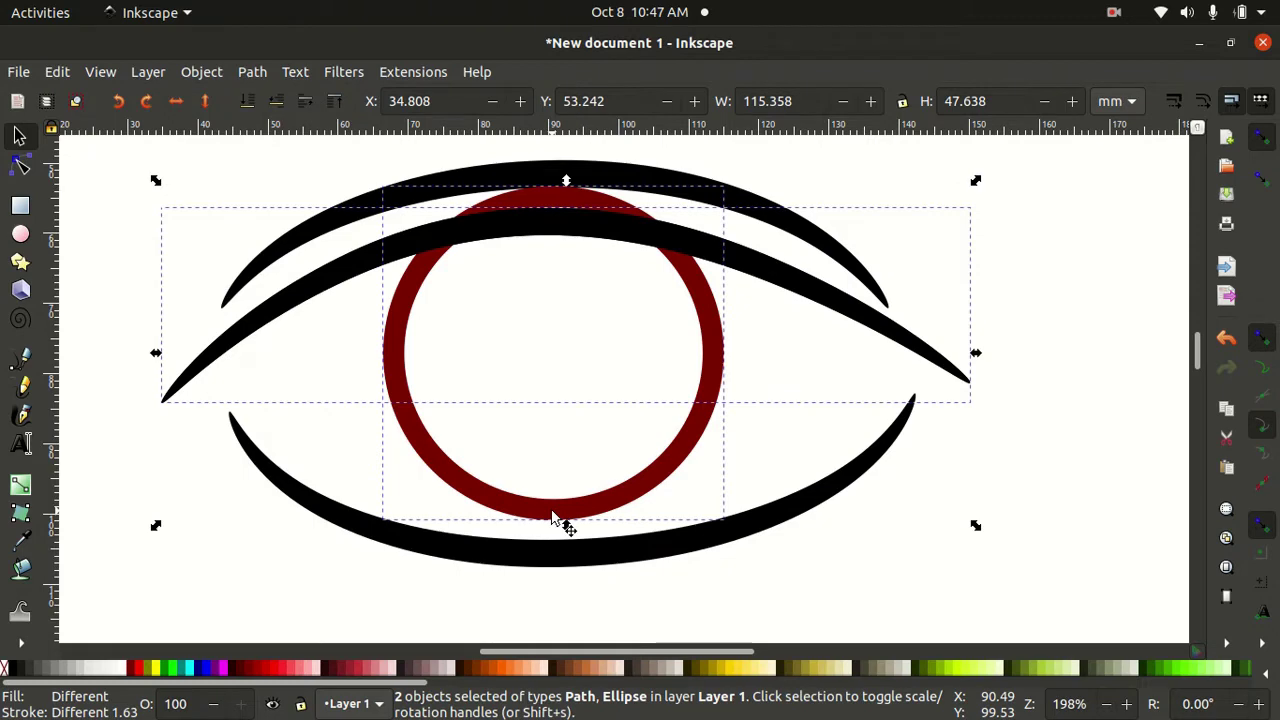
pyautogui.click(251, 76)
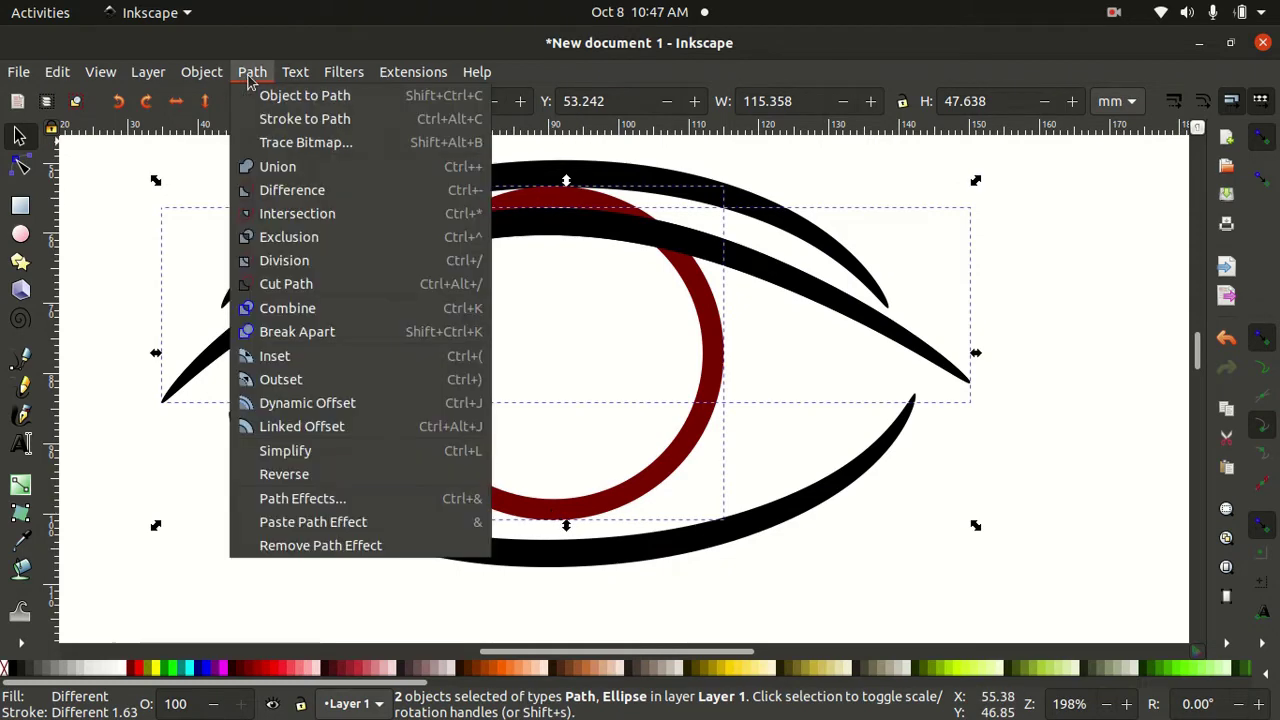
pyautogui.click(307, 285)
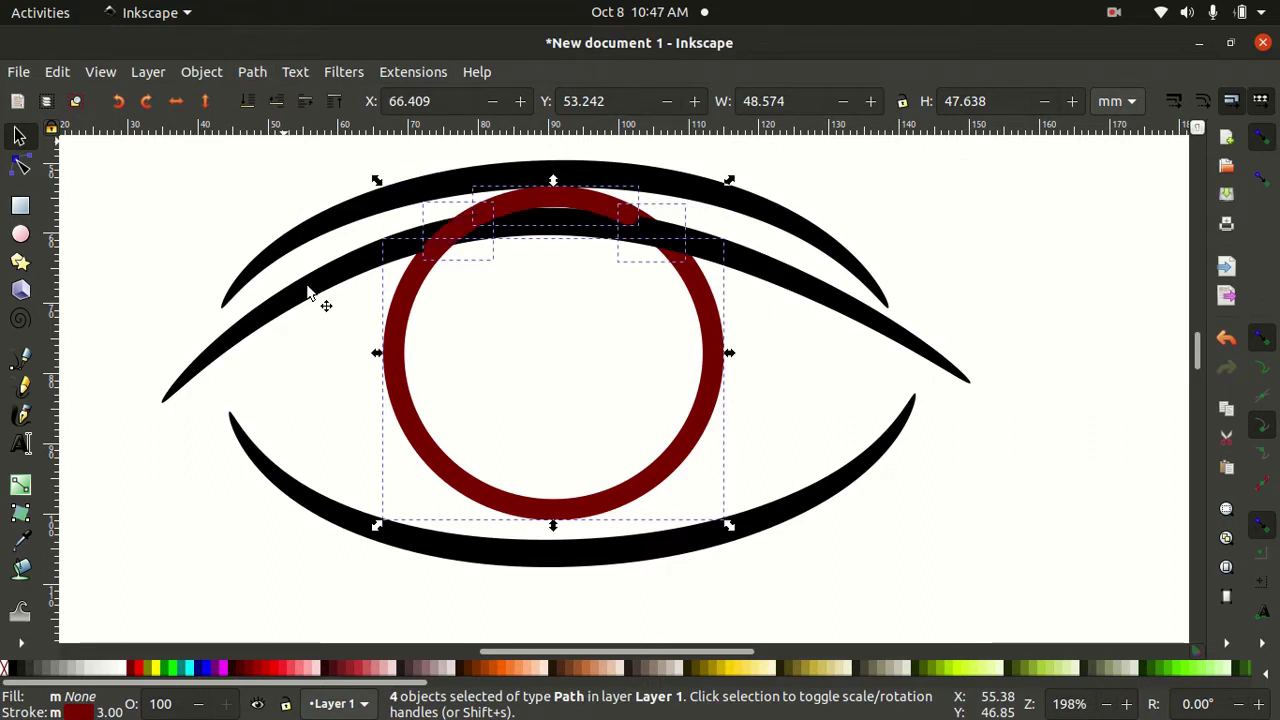
pyautogui.press('Escape')
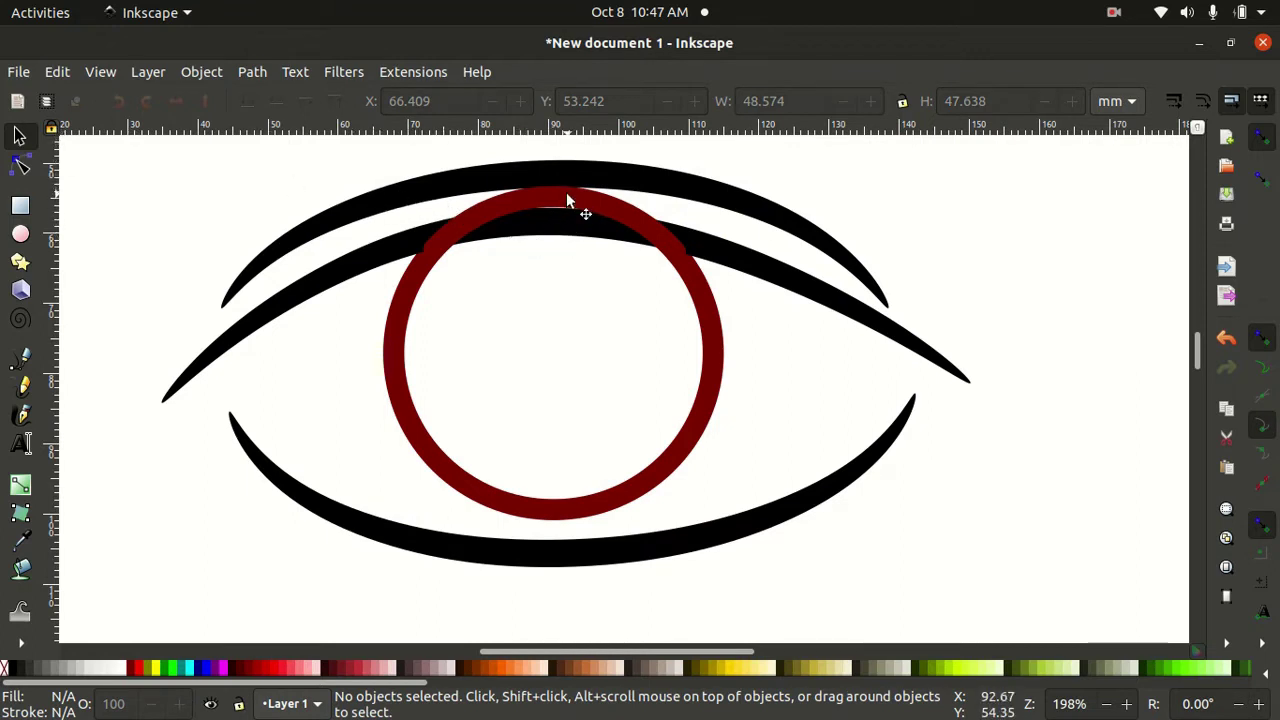
# Delete the small leftover piece and the iris stubs above the eyelid
pyautogui.click(566, 200)
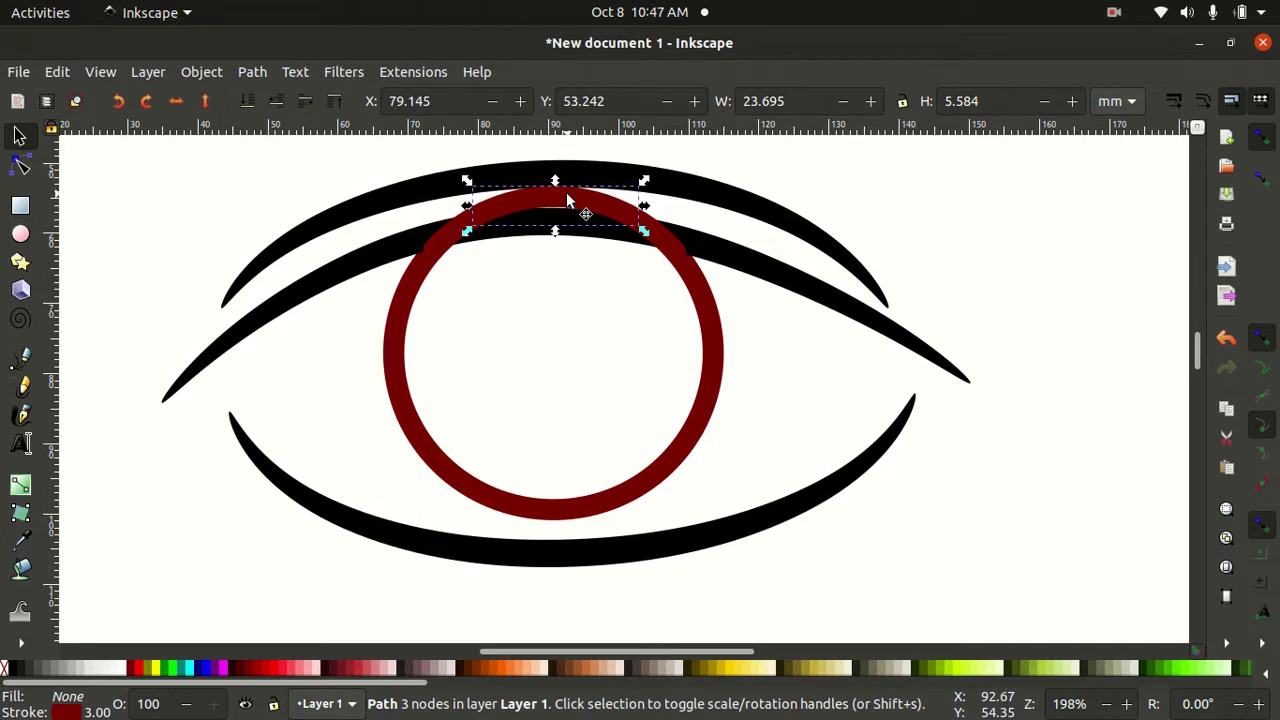
pyautogui.press('Delete')
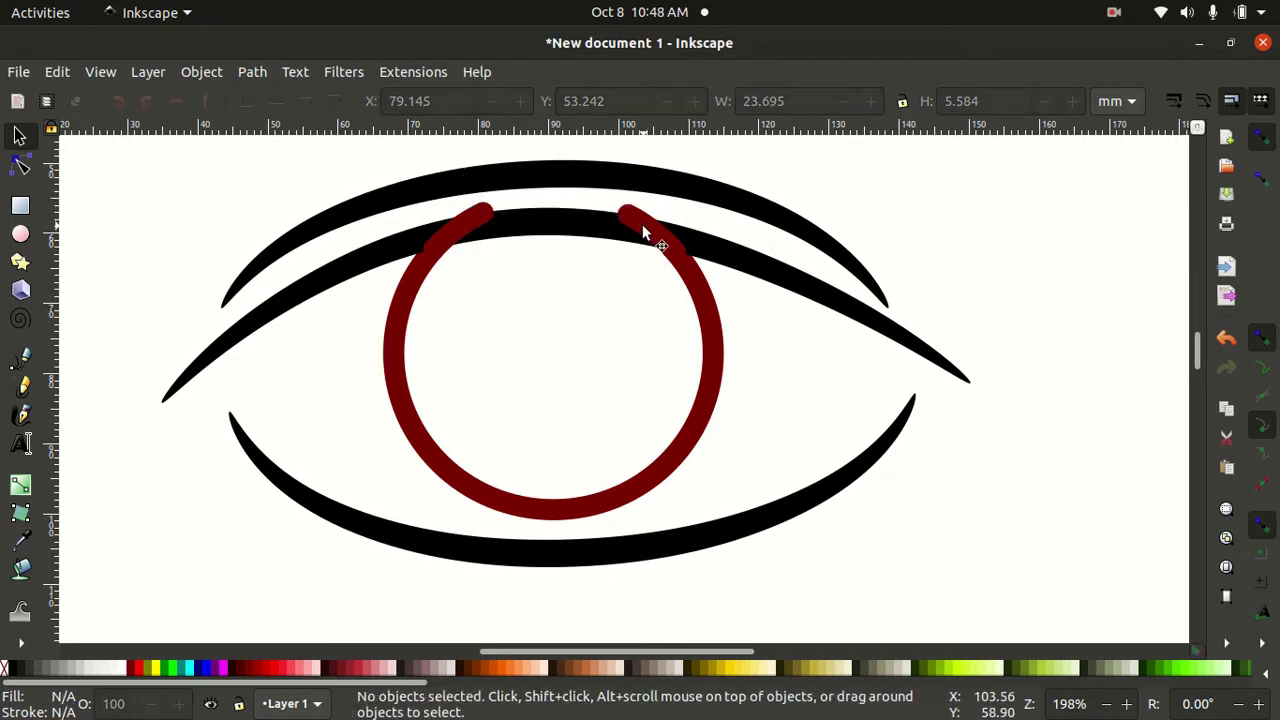
pyautogui.click(643, 232)
pyautogui.press('Delete')
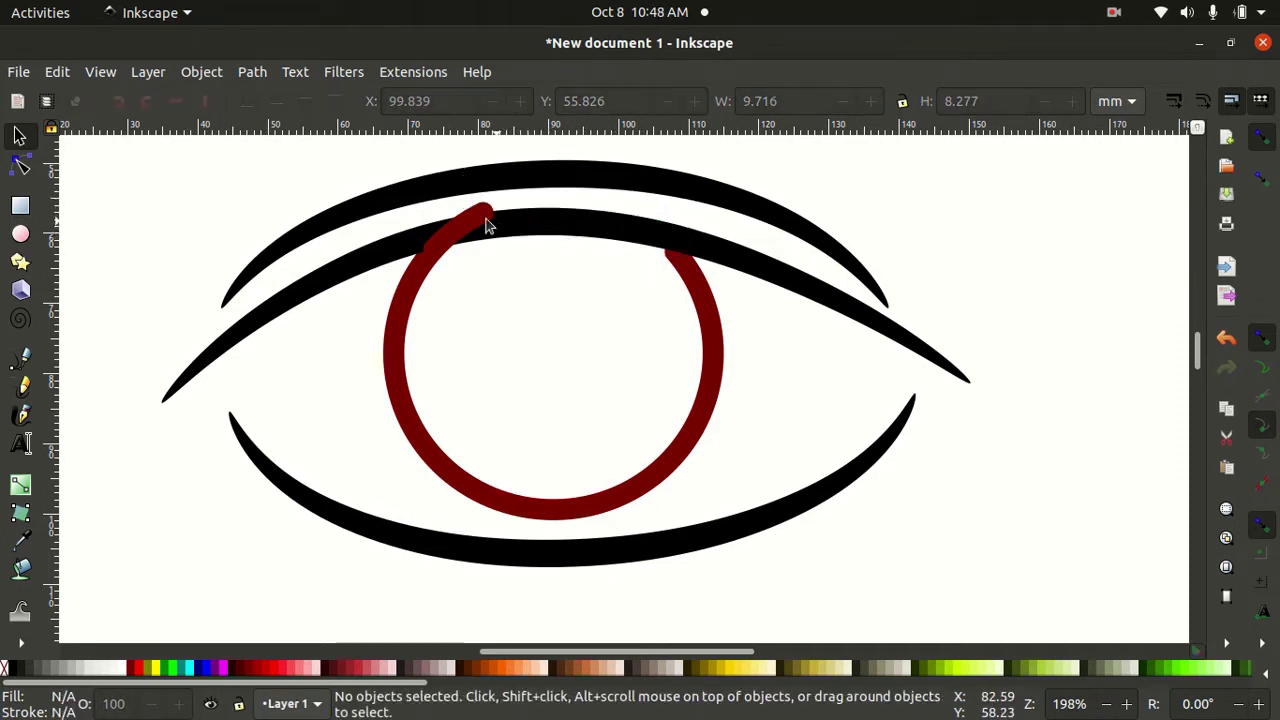
pyautogui.click(475, 224)
pyautogui.press('Delete')
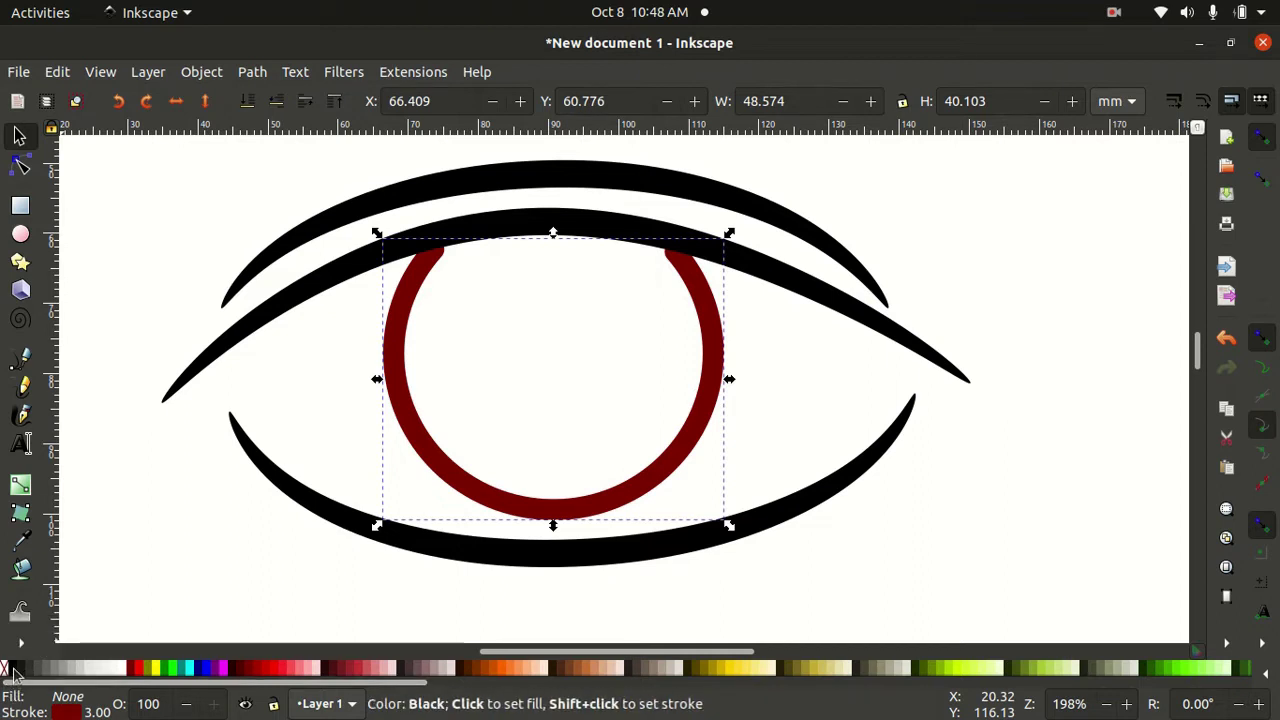
# Make the iris ring black and widen the upper eyelid curve on both sides
pyautogui.keyDown('shift'); pyautogui.click(12, 668); pyautogui.keyUp('shift')
pyautogui.click(929, 349)
pyautogui.moveTo(157, 406); pyautogui.dragTo(125, 410)
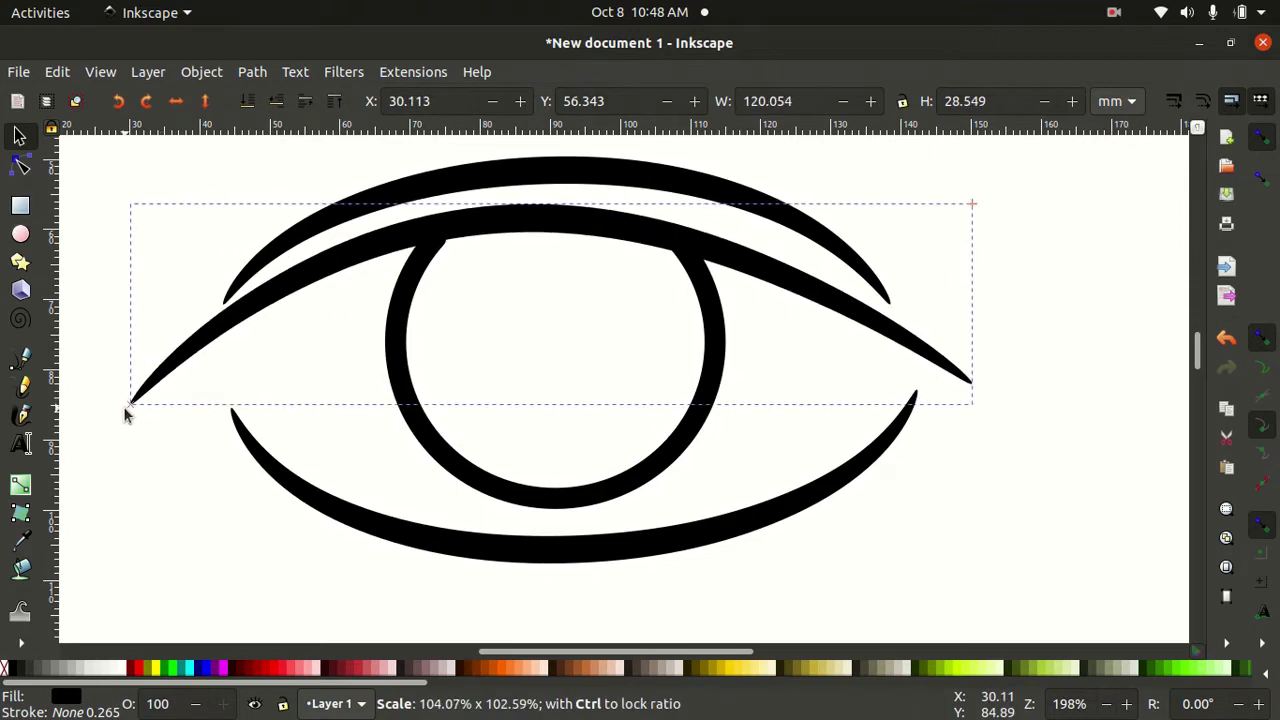
pyautogui.moveTo(974, 404)
pyautogui.mouseDown()
pyautogui.moveTo(997, 422)
pyautogui.moveTo(1010, 400)
pyautogui.mouseUp()
pyautogui.press('n')
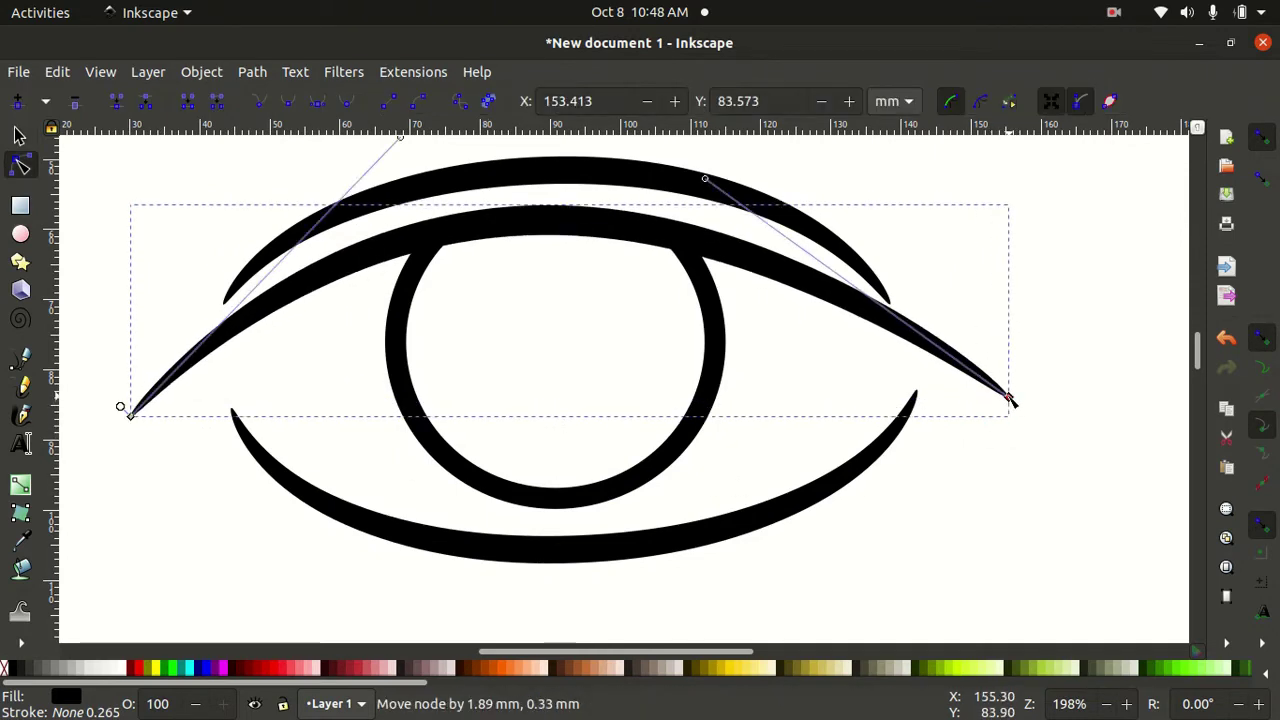
pyautogui.moveTo(128, 413); pyautogui.dragTo(98, 422)
# Stretch the eyebrow arc's ends outward and reshape its right-end curve
pyautogui.click(220, 303)
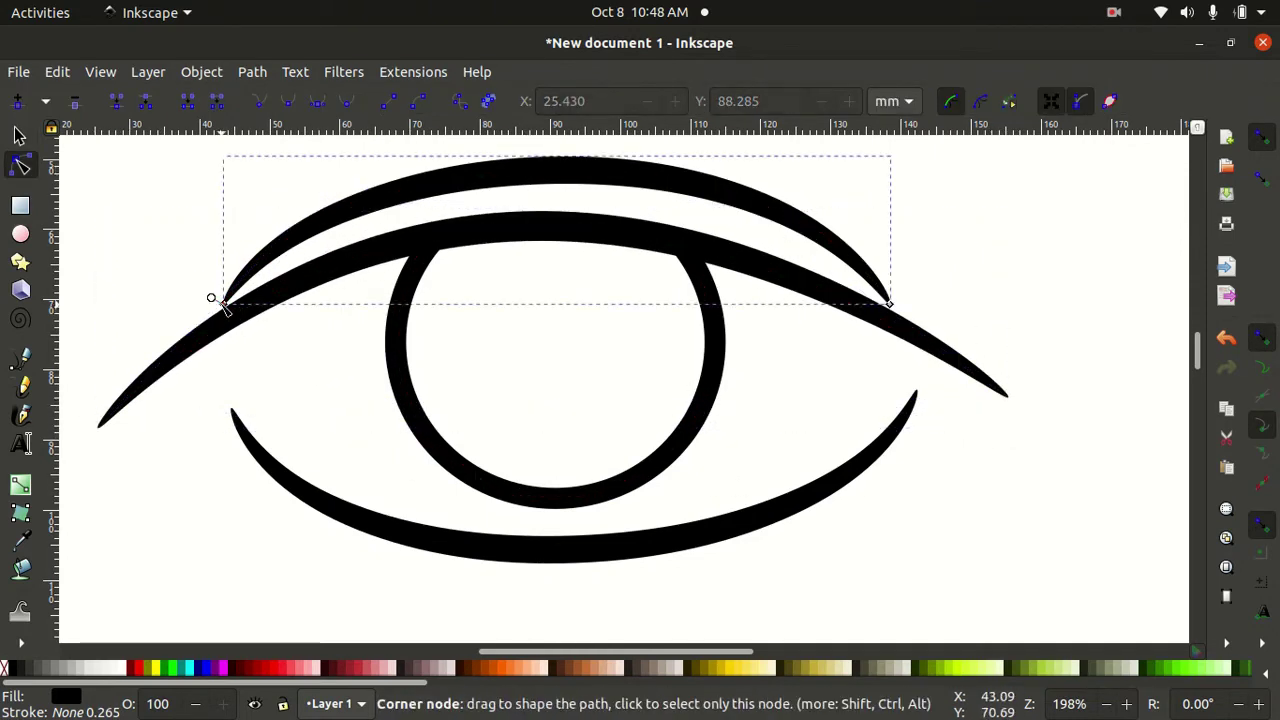
pyautogui.moveTo(220, 303); pyautogui.dragTo(178, 300)
pyautogui.moveTo(908, 310); pyautogui.dragTo(923, 309)
pyautogui.scroll(3, 843, 252)
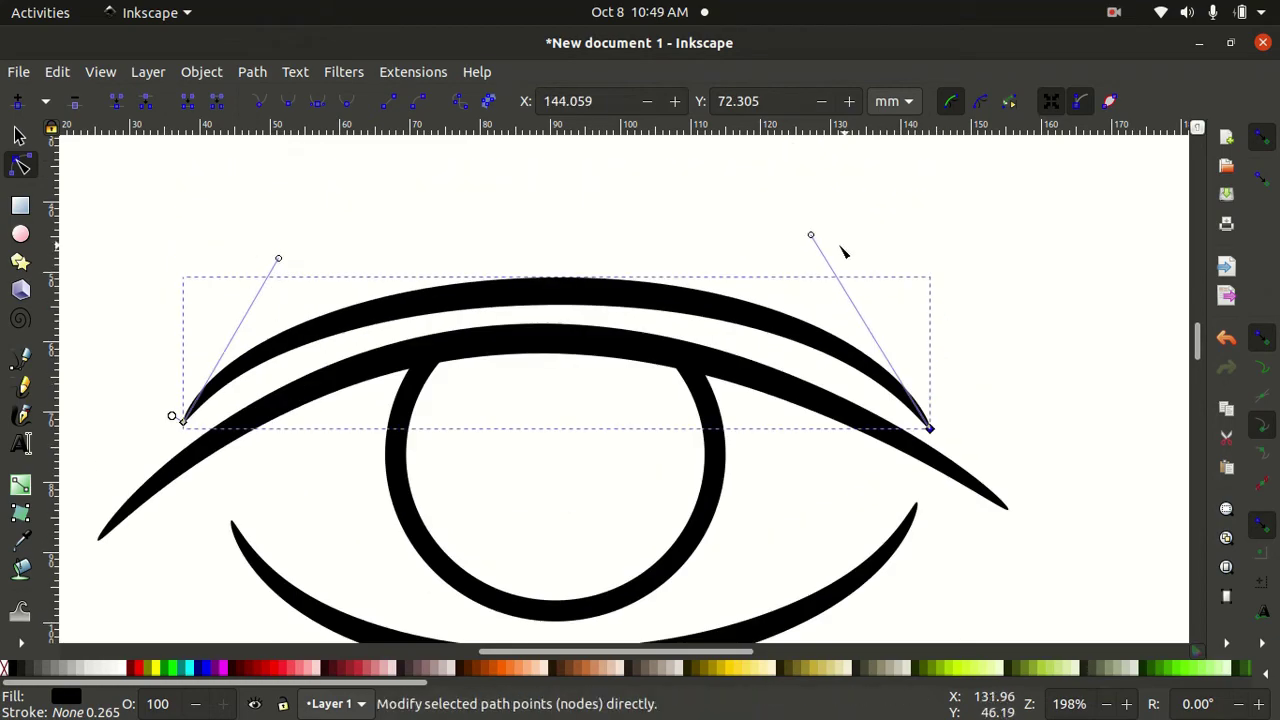
pyautogui.moveTo(811, 235); pyautogui.dragTo(757, 223)
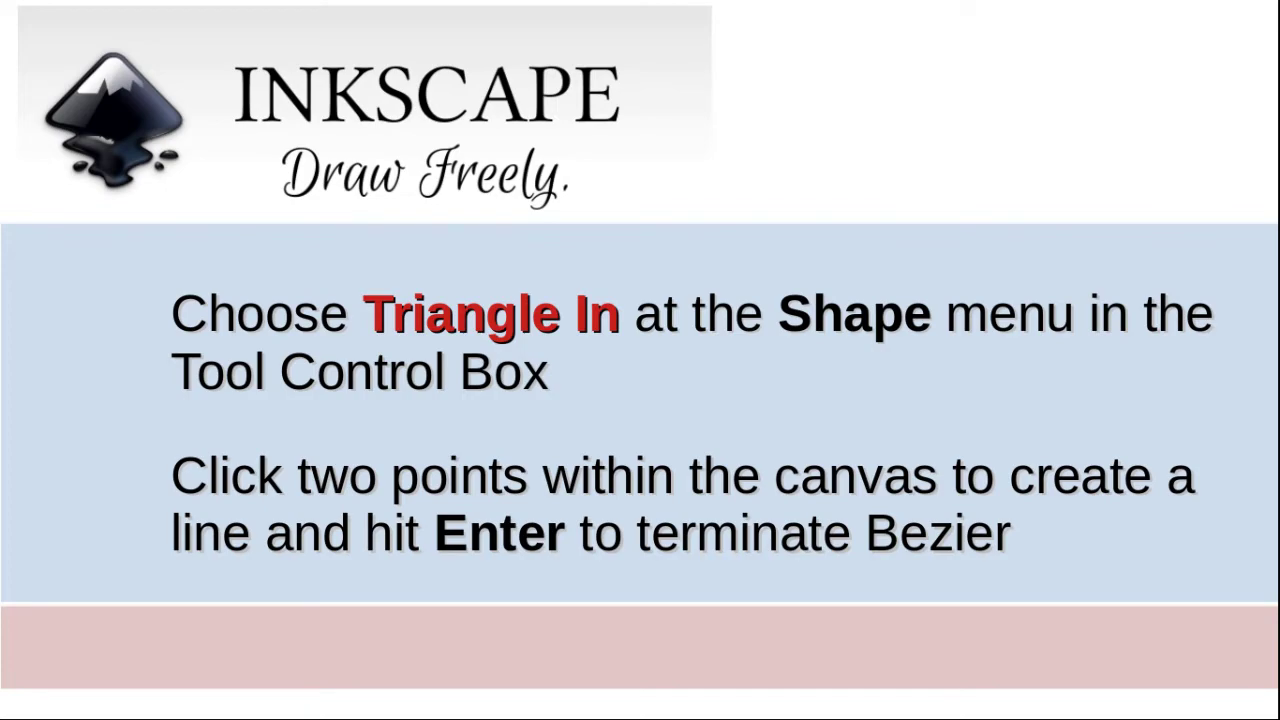
pyautogui.press('b')
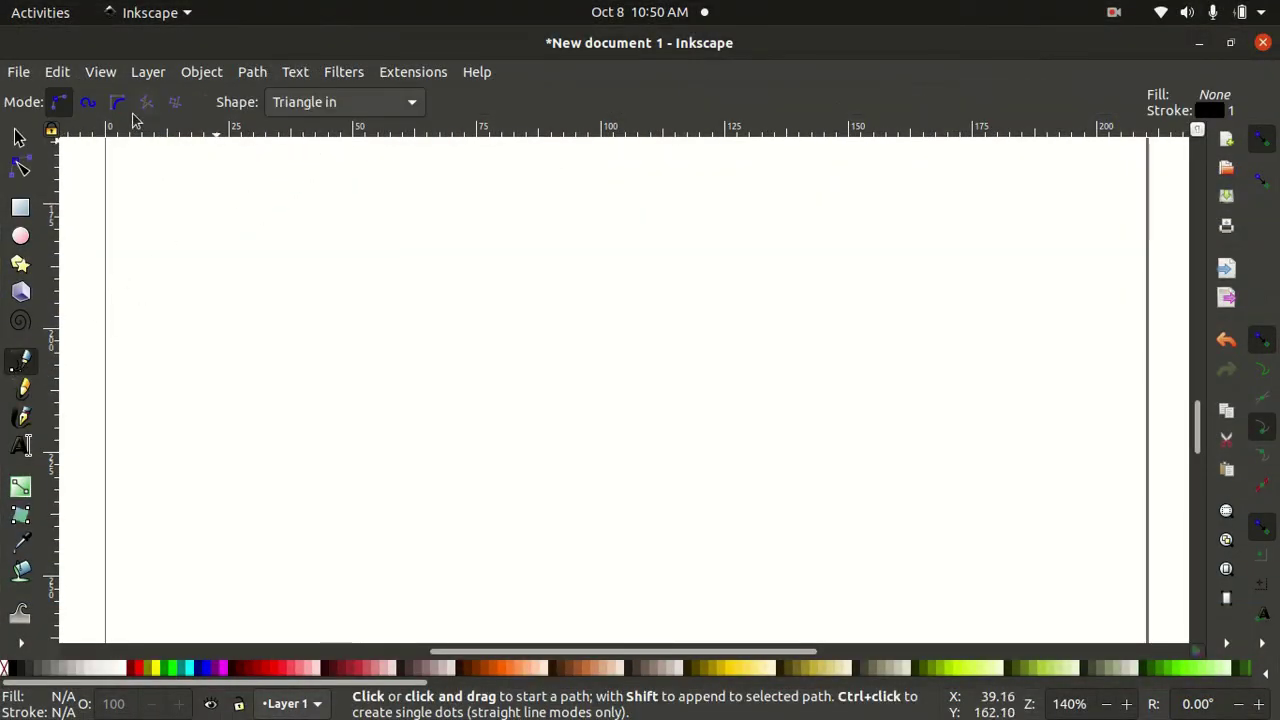
# Draw a long Triangle-in tapered stroke, extend its left end, and shift it about 12 mm left
pyautogui.click(342, 326)
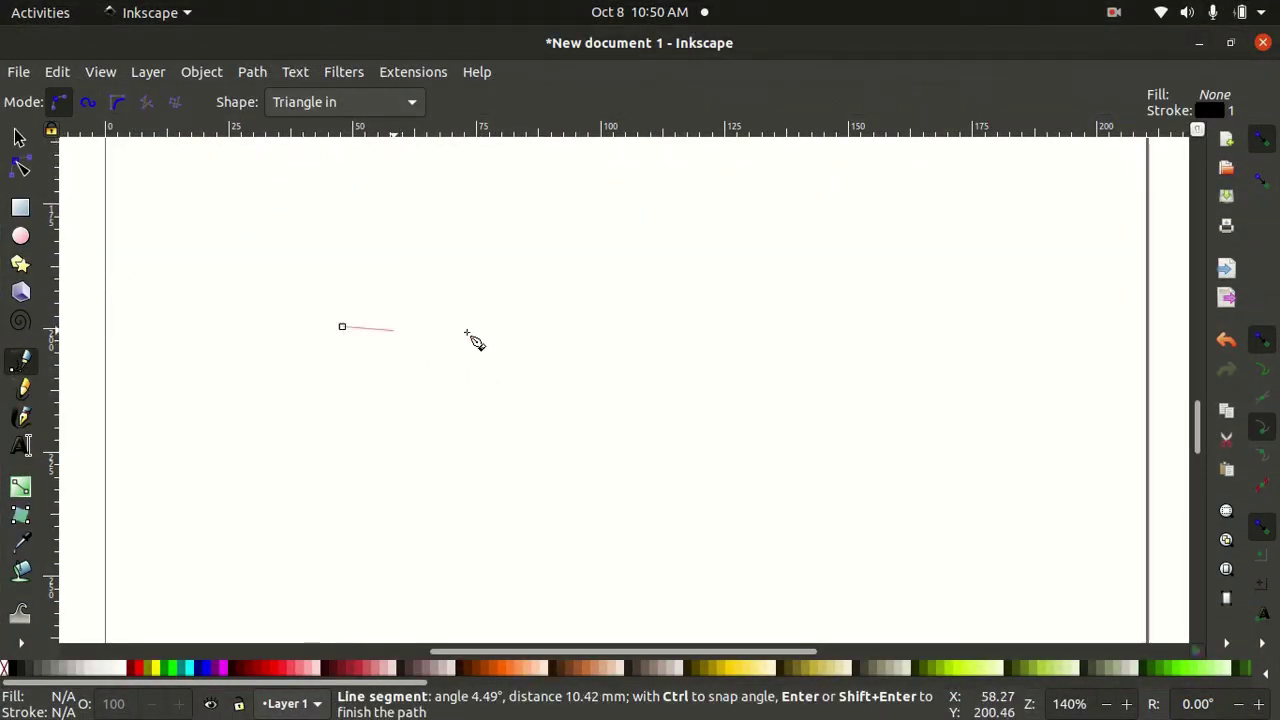
pyautogui.doubleClick(934, 300)
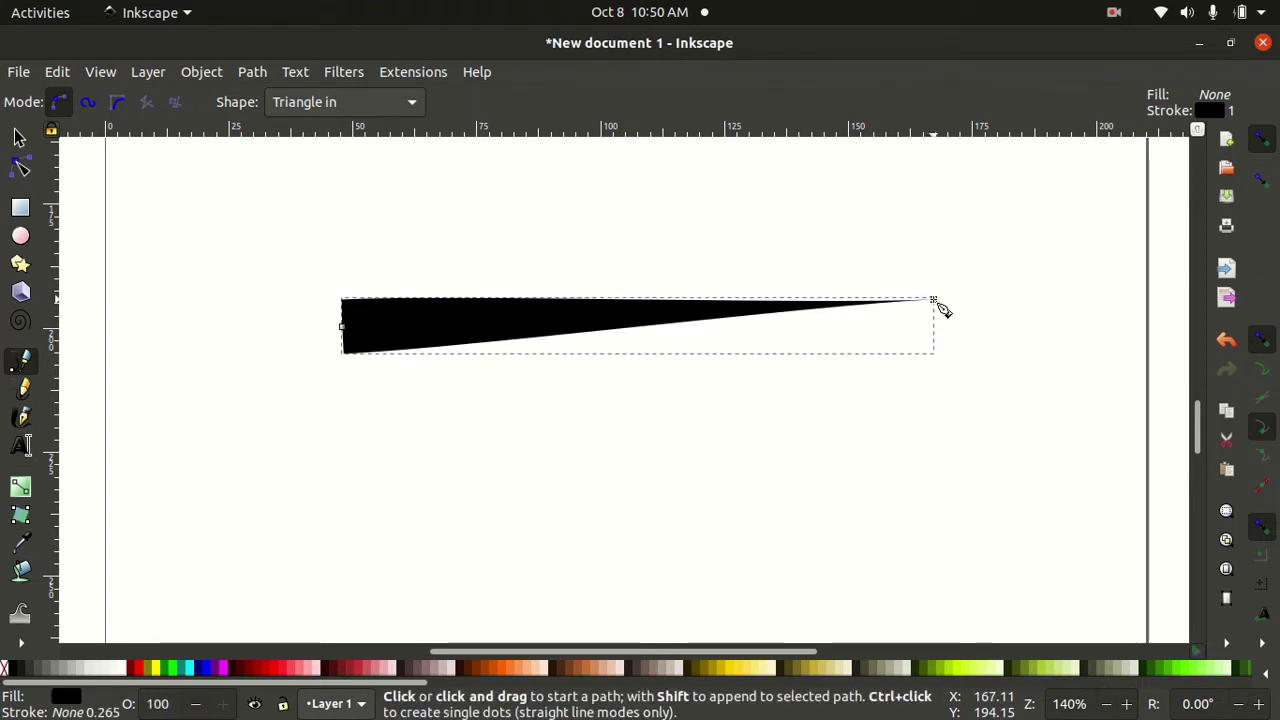
pyautogui.moveTo(306, 309)
pyautogui.mouseDown()
pyautogui.moveTo(266, 318)
pyautogui.moveTo(258, 334)
pyautogui.mouseUp()
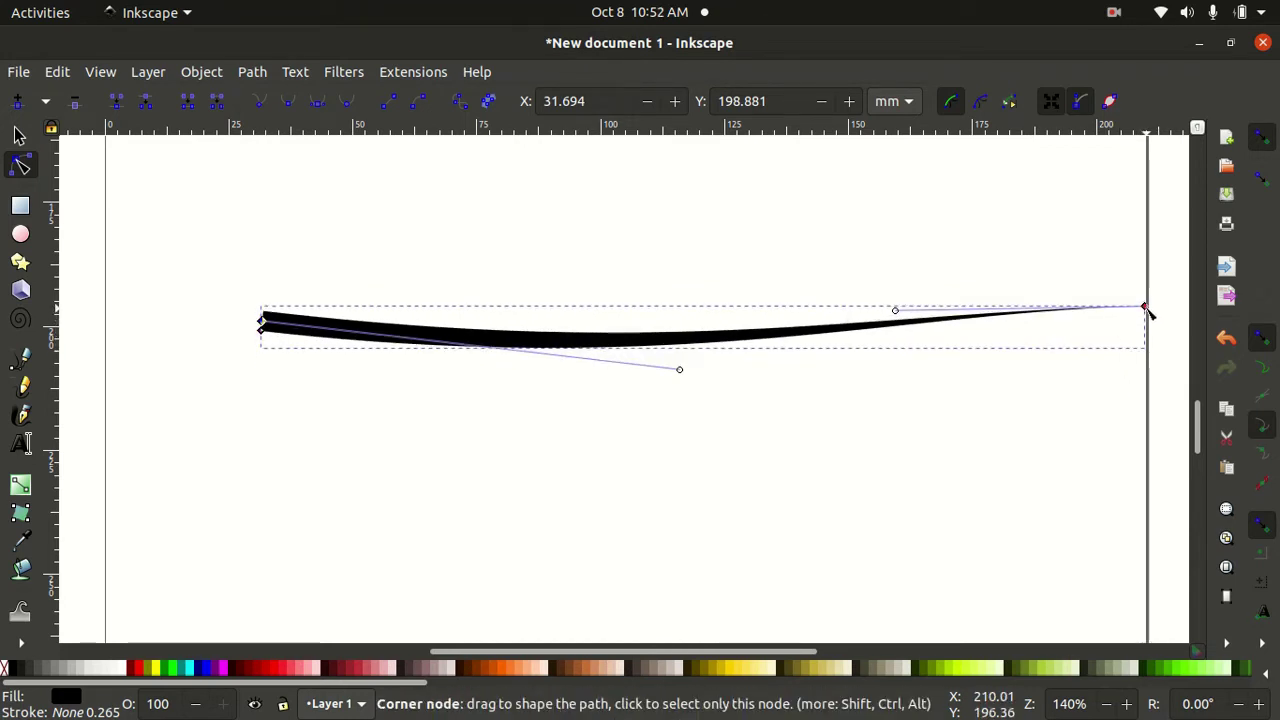
pyautogui.press('s')
pyautogui.moveTo(776, 337); pyautogui.dragTo(714, 340)
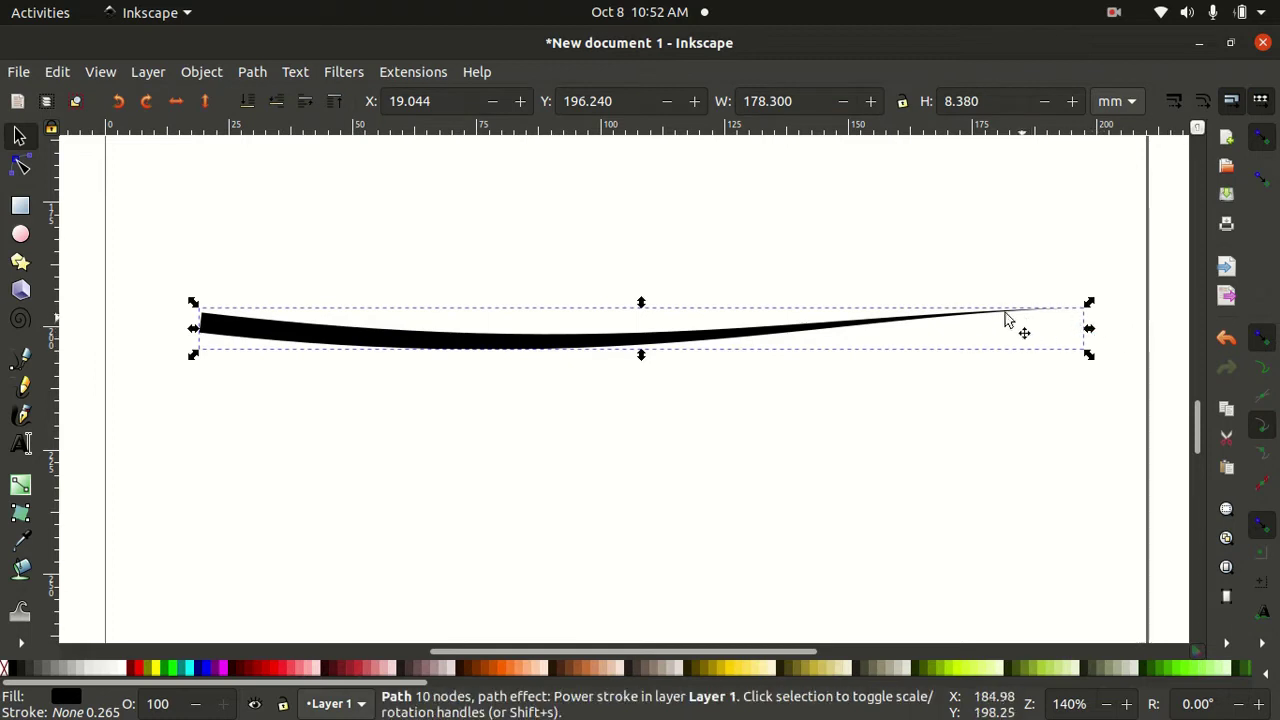
pyautogui.press('n')
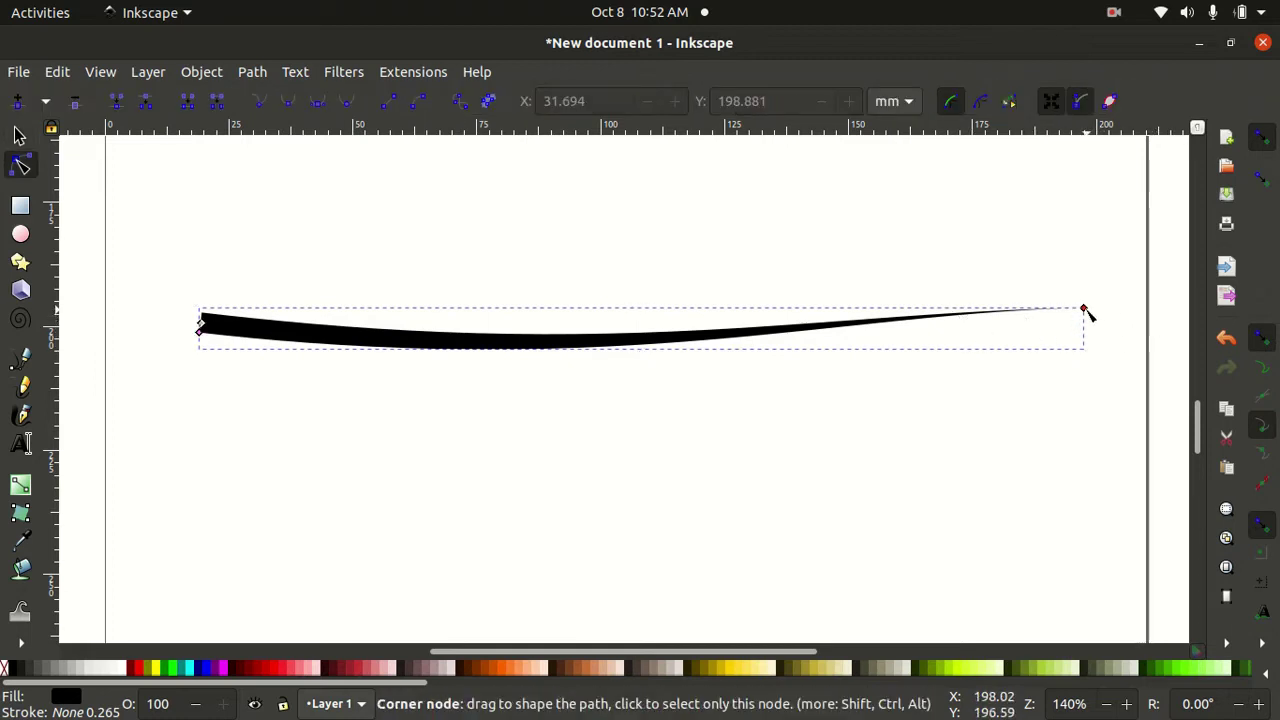
pyautogui.click(1086, 313)
# Draw a hook-shaped tapered stroke below the first line, rounding its lower-left corner
pyautogui.press('b')
pyautogui.click(222, 359)
pyautogui.click(222, 446)
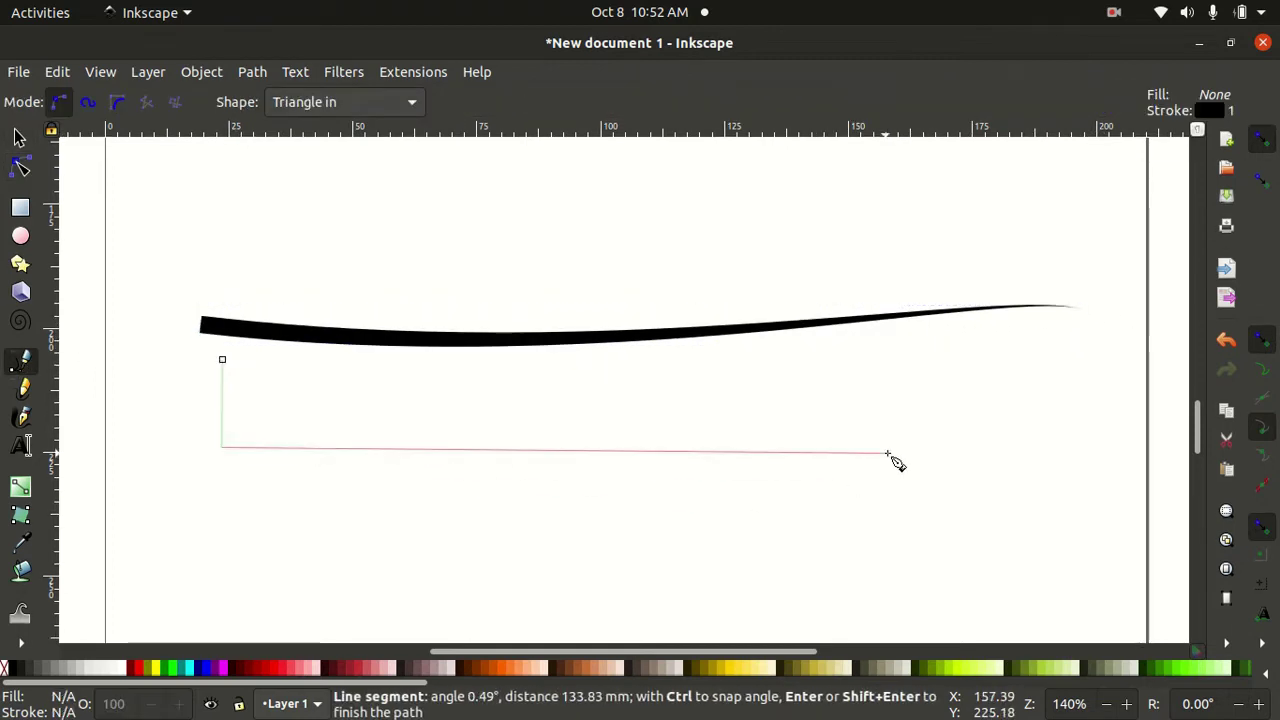
pyautogui.doubleClick(949, 400)
pyautogui.press('n')
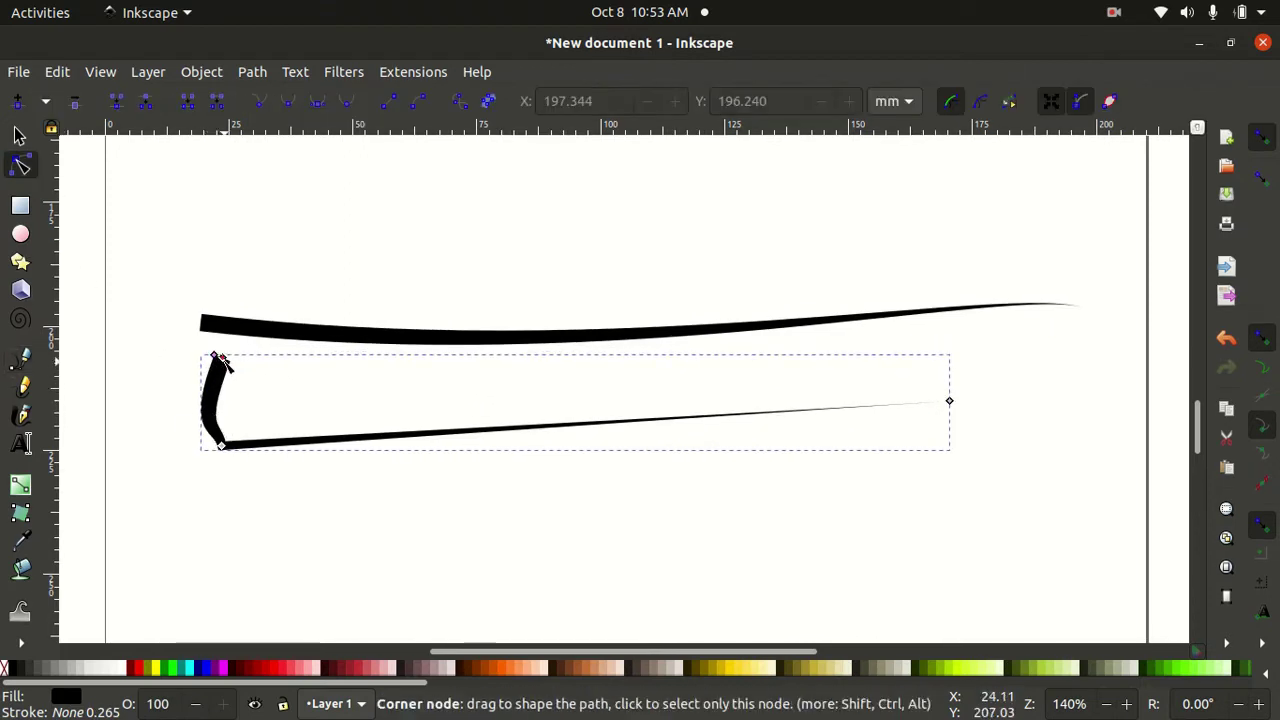
pyautogui.moveTo(222, 362); pyautogui.dragTo(184, 418)
pyautogui.moveTo(958, 400); pyautogui.dragTo(990, 383)
pyautogui.moveTo(221, 418); pyautogui.dragTo(222, 432)
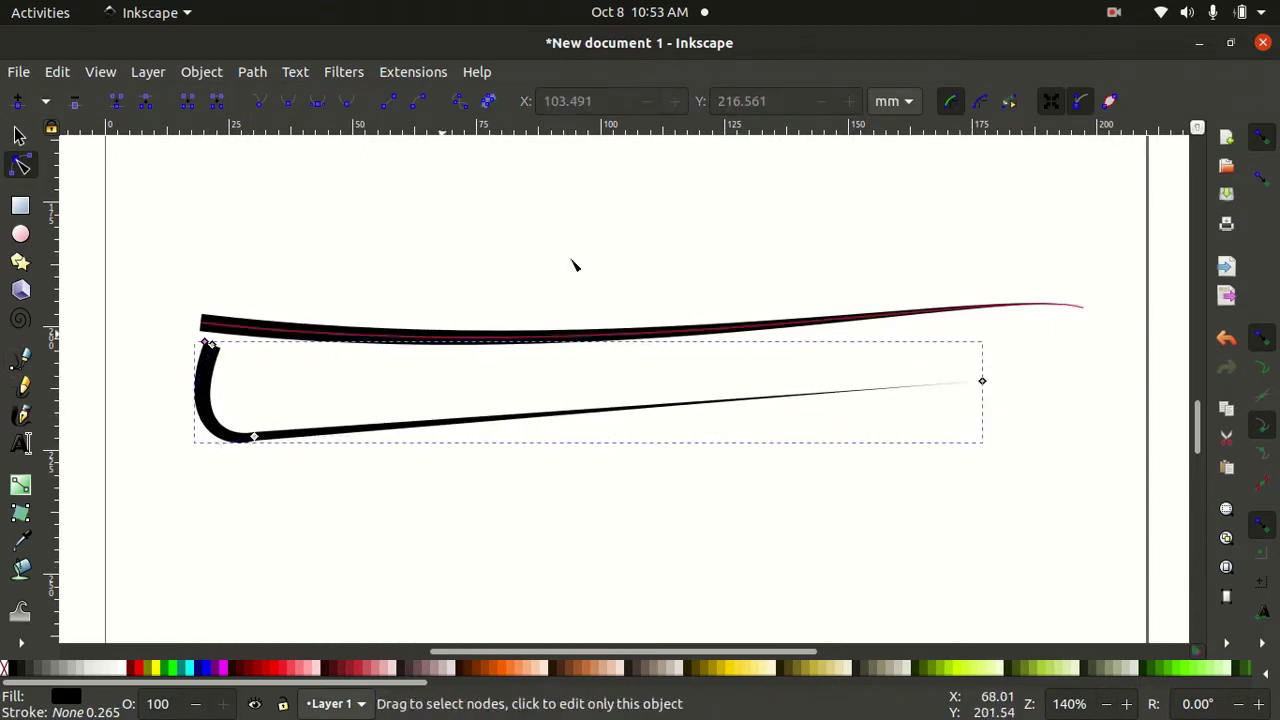
# Add a small tapered stroke near the right end and bend it into a thin curve
pyautogui.press('Escape')
pyautogui.press('b')
pyautogui.click(949, 325)
pyautogui.doubleClick(939, 389)
pyautogui.scroll(5, 964, 368)
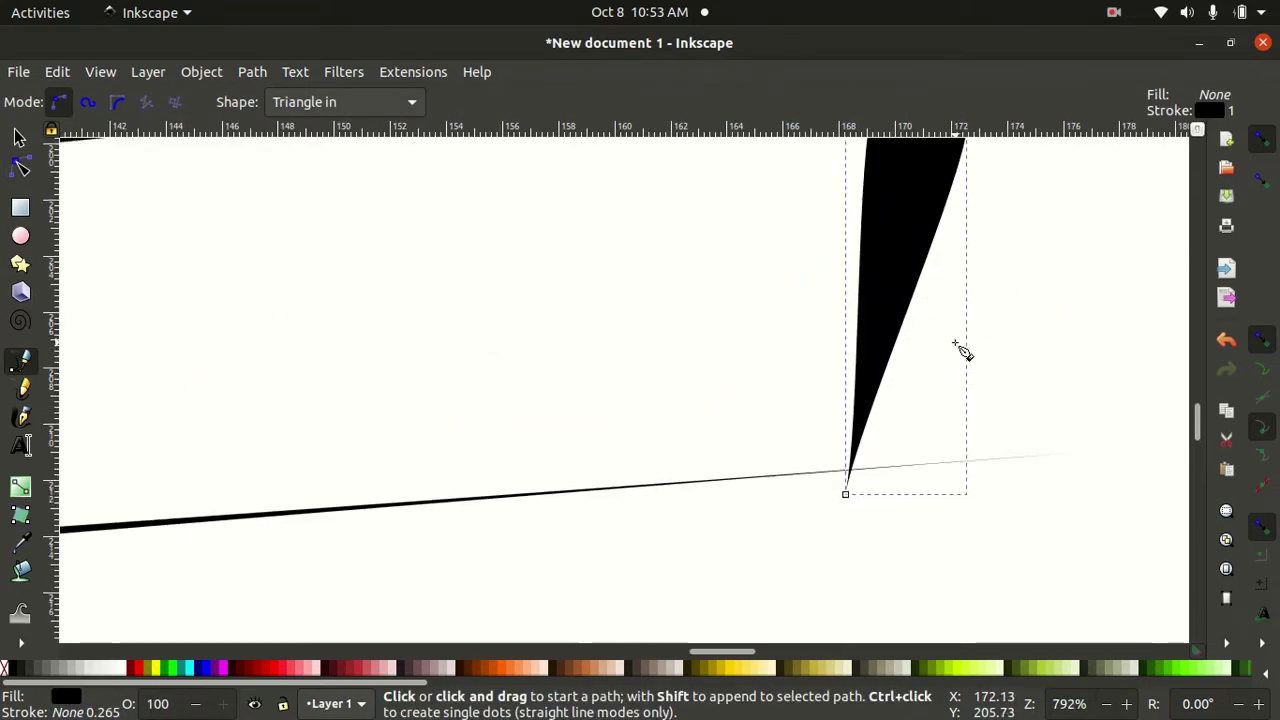
pyautogui.scroll(3, 963, 349)
pyautogui.press('n')
pyautogui.moveTo(963, 280); pyautogui.dragTo(914, 277)
pyautogui.moveTo(885, 430); pyautogui.dragTo(866, 391)
pyautogui.scroll(-2, 866, 391)
pyautogui.moveTo(848, 566); pyautogui.dragTo(854, 563)
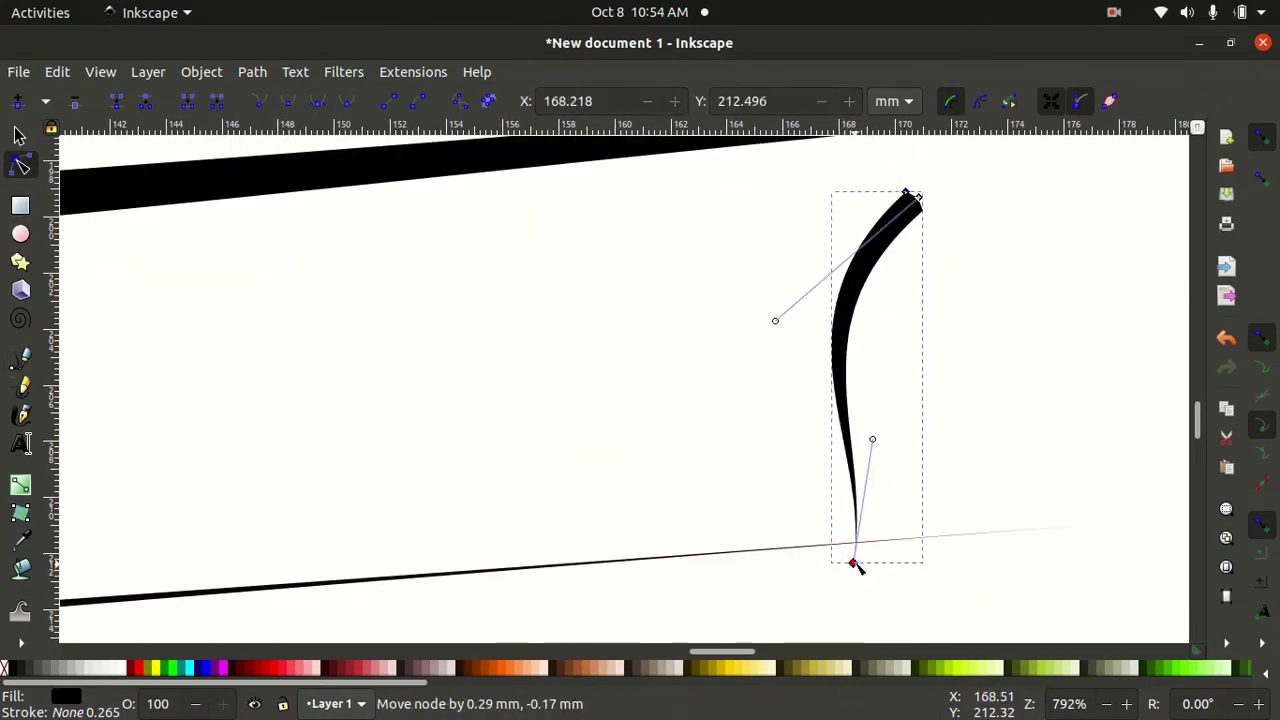
pyautogui.scroll(-2, 943, 489)
pyautogui.scroll(-4, 940, 518)
# Select the hook-shaped lower stroke and then the long upper stroke
pyautogui.click(416, 492)
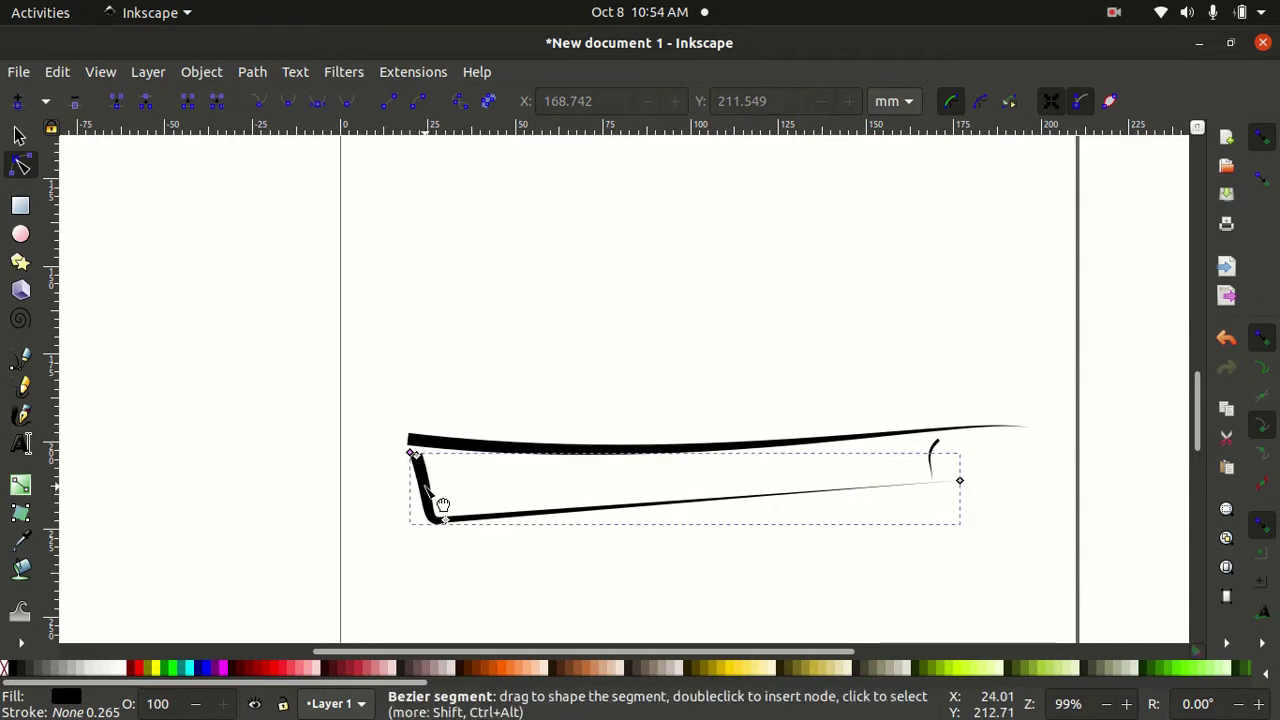
pyautogui.click(412, 443)
pyautogui.scroll(3, 412, 443)
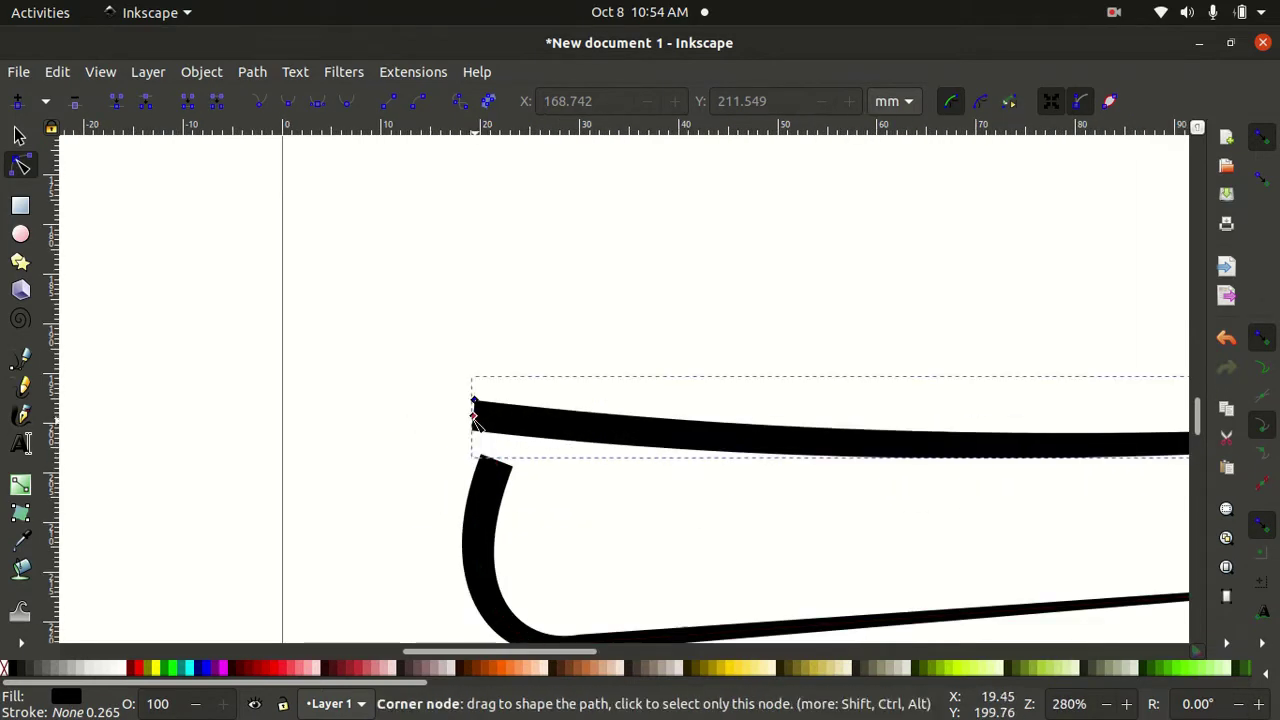
pyautogui.scroll(-2, 563, 489)
pyautogui.scroll(-2, 563, 489)
# Draw the sail's top, vertical and bottom tapered strokes above the hull
pyautogui.press('b')
pyautogui.click(766, 240)
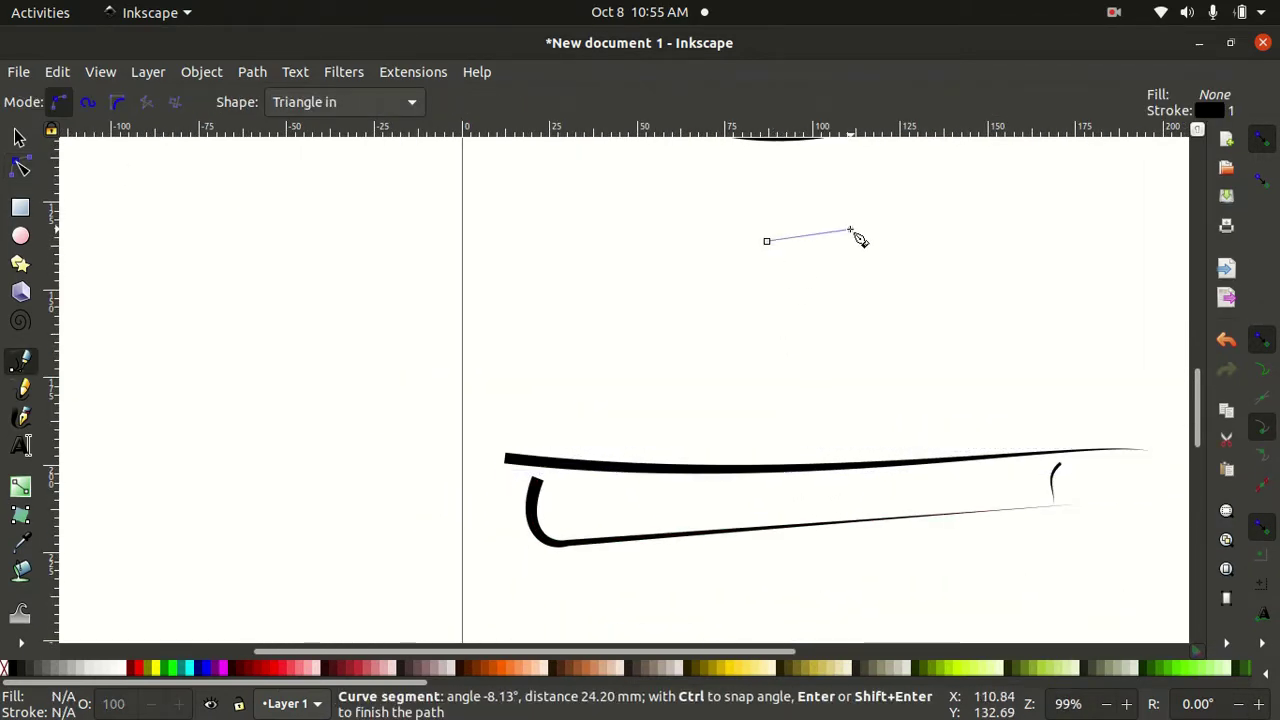
pyautogui.doubleClick(850, 230)
pyautogui.click(850, 230)
pyautogui.doubleClick(886, 409)
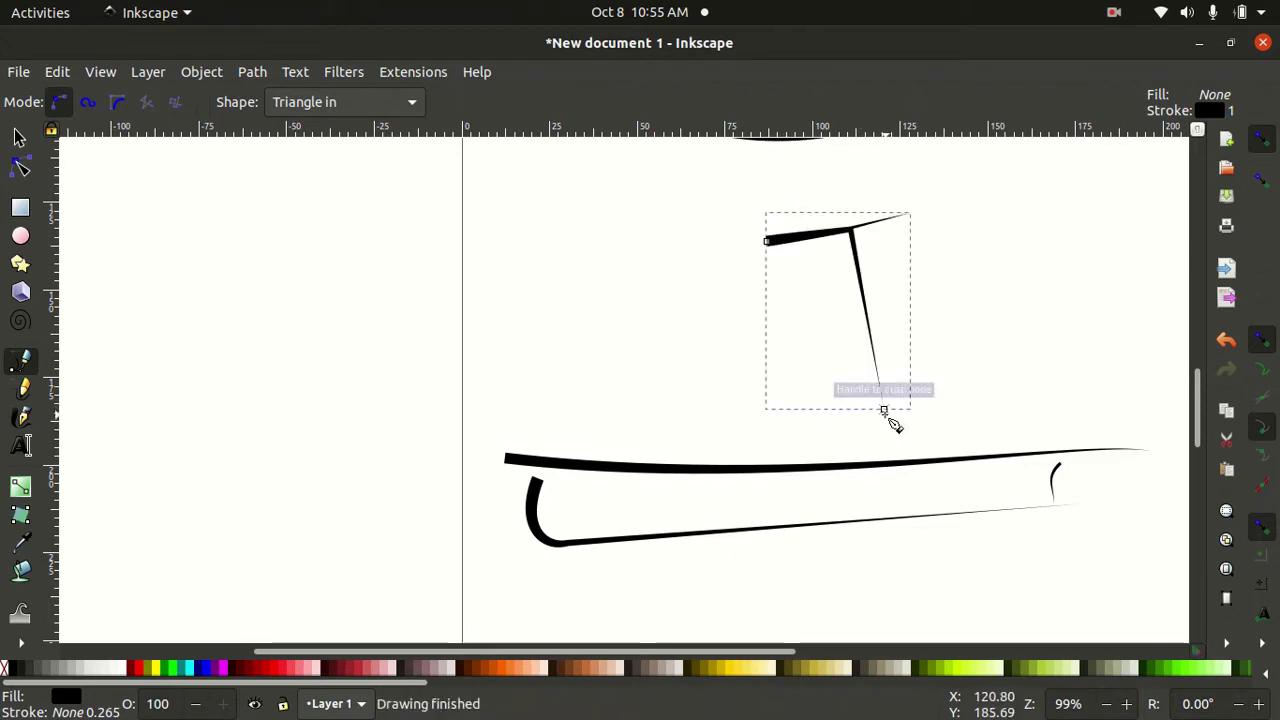
pyautogui.click(887, 407)
pyautogui.doubleClick(764, 417)
# Adjust the sail's junction node to remove the spike
pyautogui.scroll(2, 900, 192)
pyautogui.press('s')
pyautogui.scroll(-3, 870, 480)
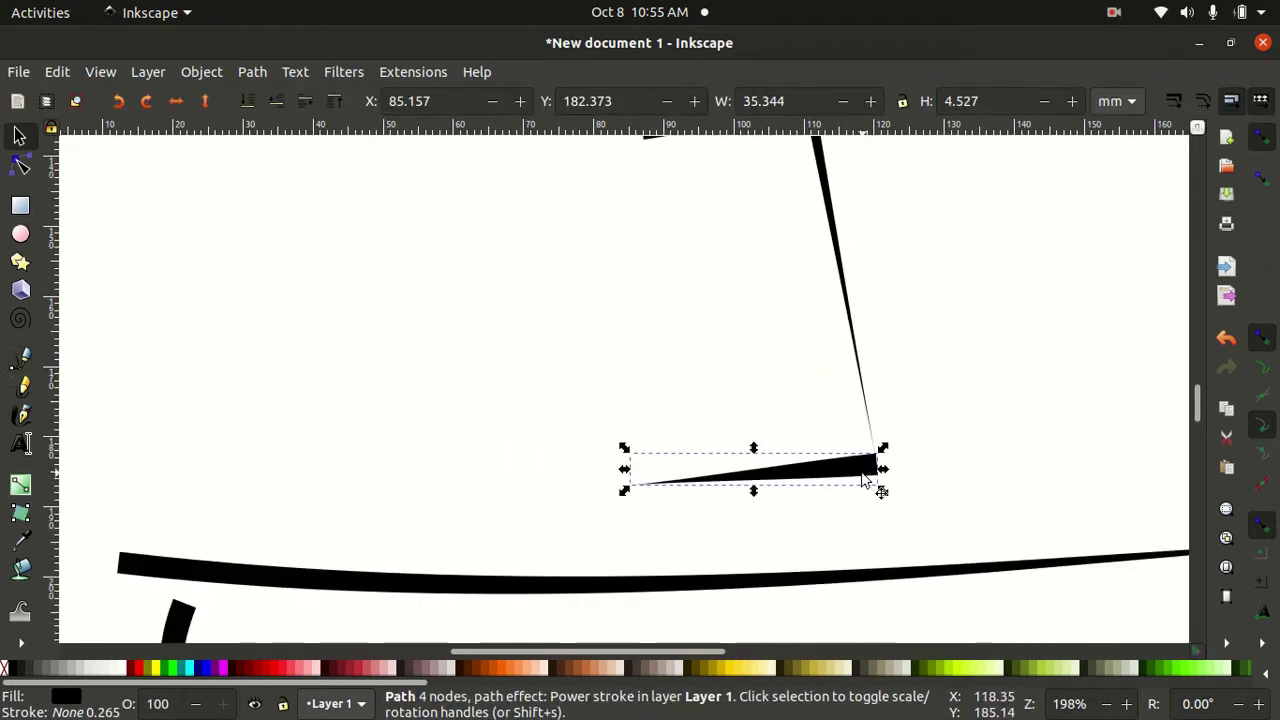
pyautogui.scroll(-2, 870, 400)
pyautogui.doubleClick(865, 395)
pyautogui.scroll(4, 860, 345)
pyautogui.moveTo(863, 337); pyautogui.dragTo(865, 383)
pyautogui.scroll(5, 820, 286)
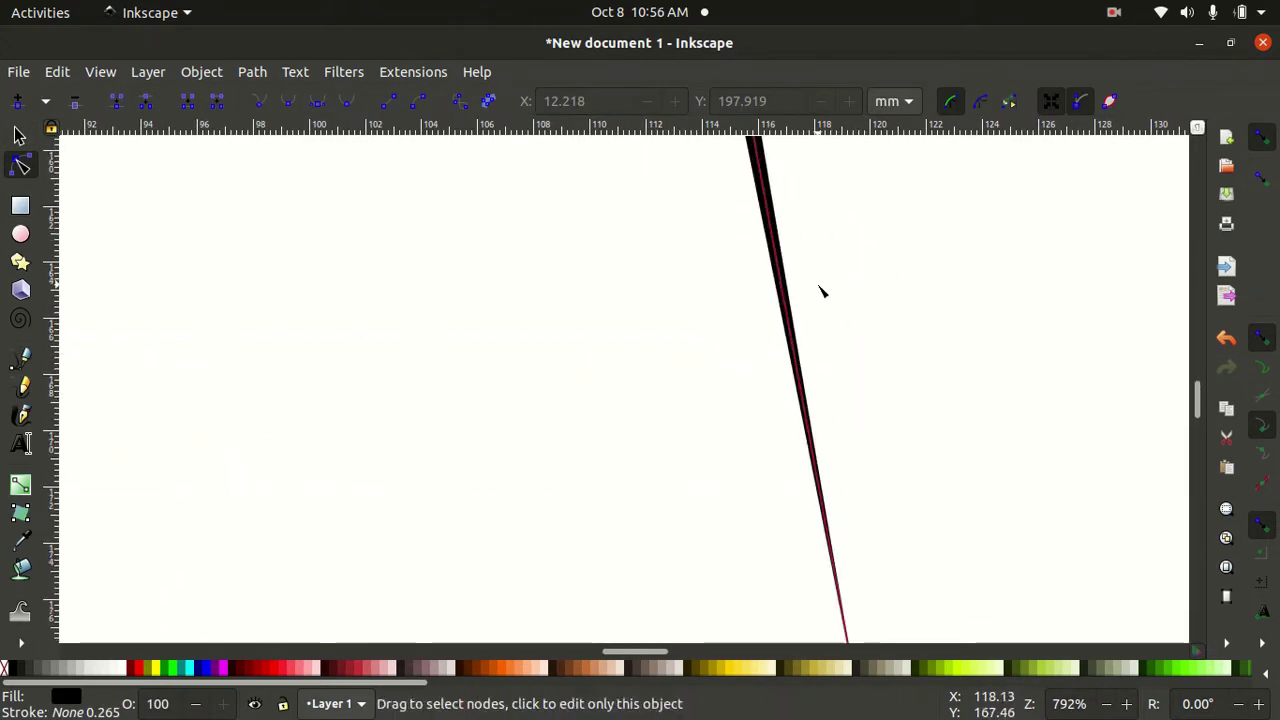
pyautogui.scroll(5, 997, 466)
pyautogui.scroll(3, 803, 286)
pyautogui.moveTo(728, 317); pyautogui.dragTo(786, 366)
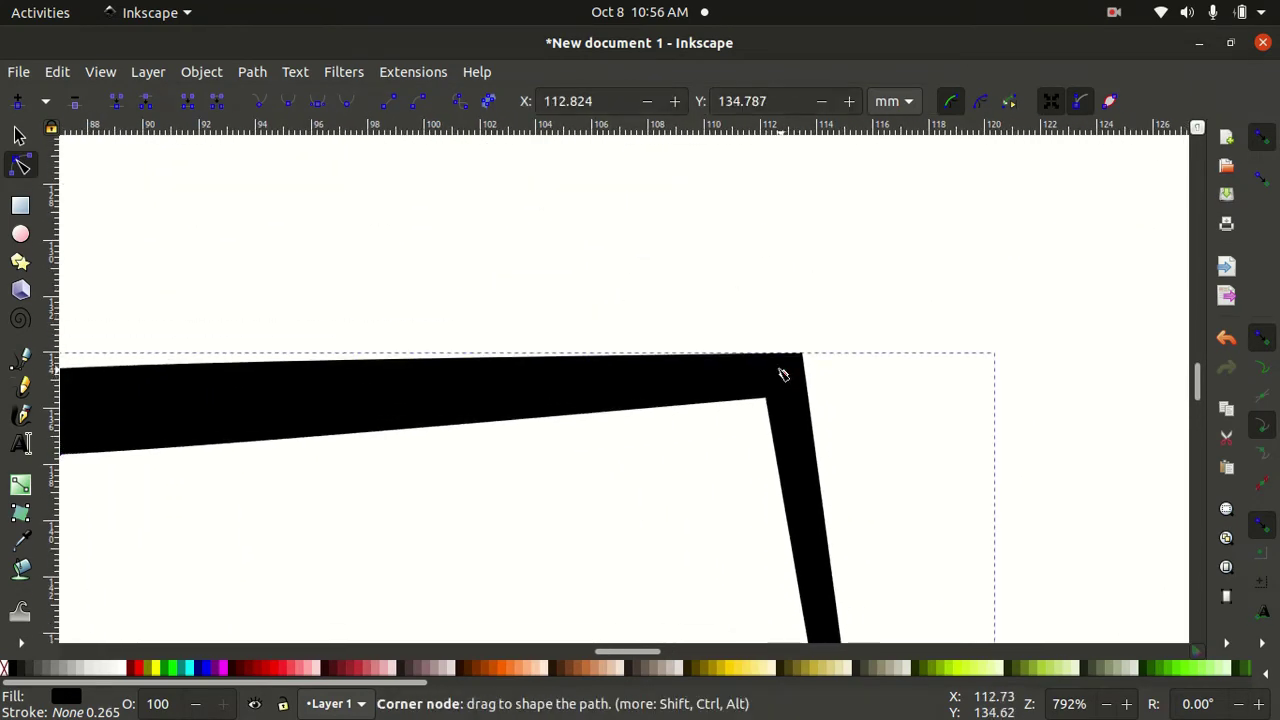
# Curve the sail's right side and its bottom edge
pyautogui.scroll(-1, 557, 371)
pyautogui.scroll(-3, 557, 371)
pyautogui.moveTo(648, 405); pyautogui.dragTo(571, 629)
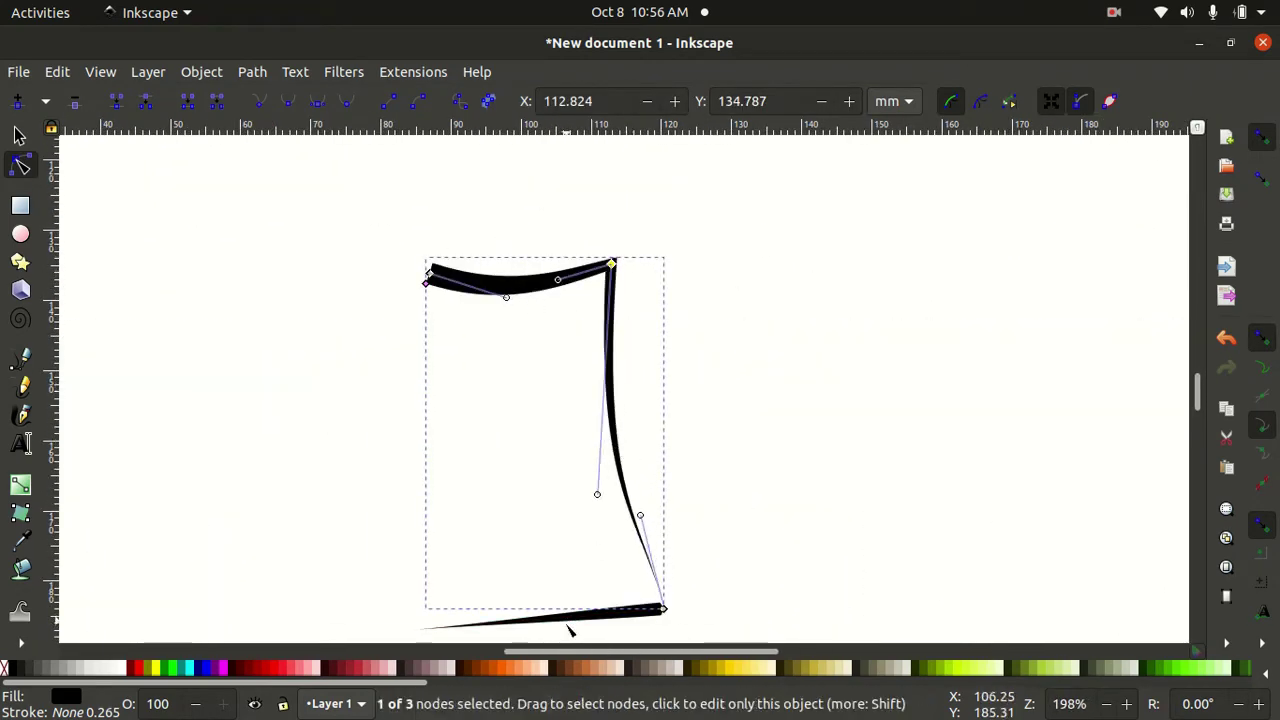
pyautogui.scroll(-2, 613, 617)
pyautogui.moveTo(614, 543); pyautogui.dragTo(623, 571)
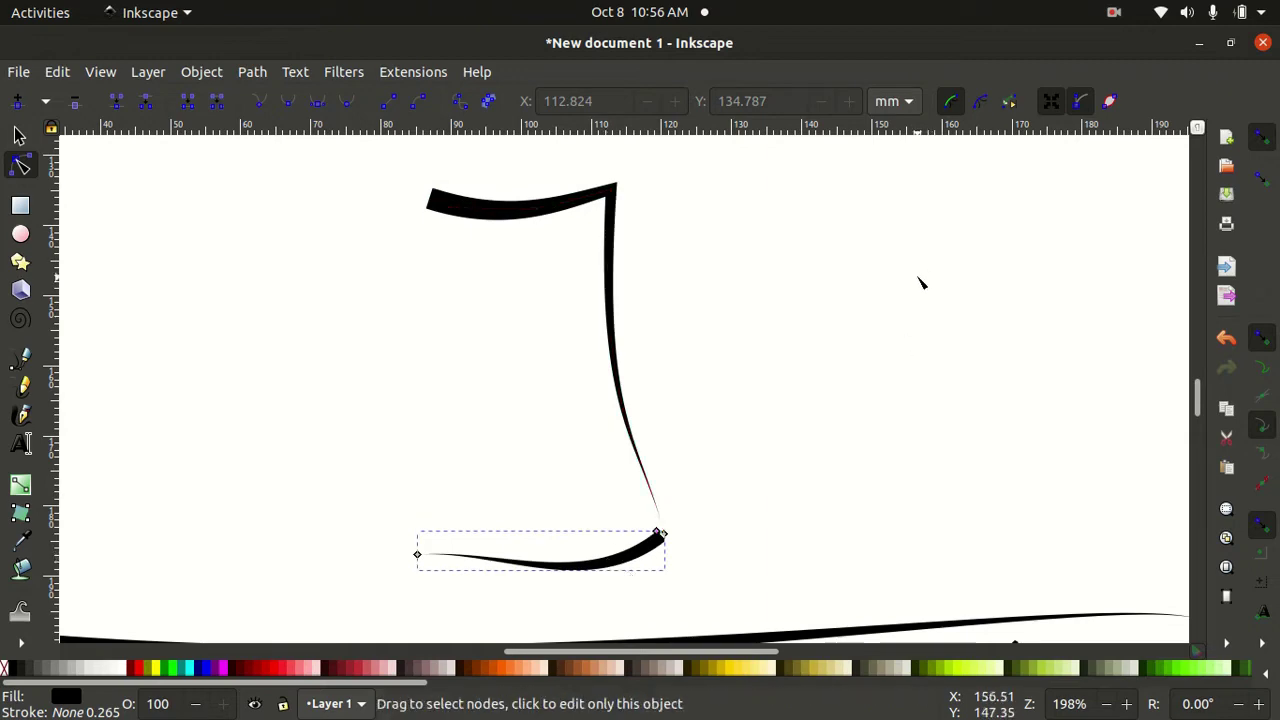
pyautogui.scroll(-2, 949, 283)
# Duplicate the sail and position the smaller copy to its right above the hull
pyautogui.press('s')
pyautogui.press('Escape')
pyautogui.moveTo(606, 197); pyautogui.dragTo(797, 349)
pyautogui.hotkey('ctrl', 'd')
pyautogui.moveTo(790, 410)
pyautogui.mouseDown()
pyautogui.moveTo(935, 386)
pyautogui.moveTo(900, 368)
pyautogui.mouseUp()
pyautogui.click(855, 327)
pyautogui.moveTo(800, 200); pyautogui.dragTo(926, 380)
pyautogui.moveTo(872, 316); pyautogui.dragTo(857, 346)
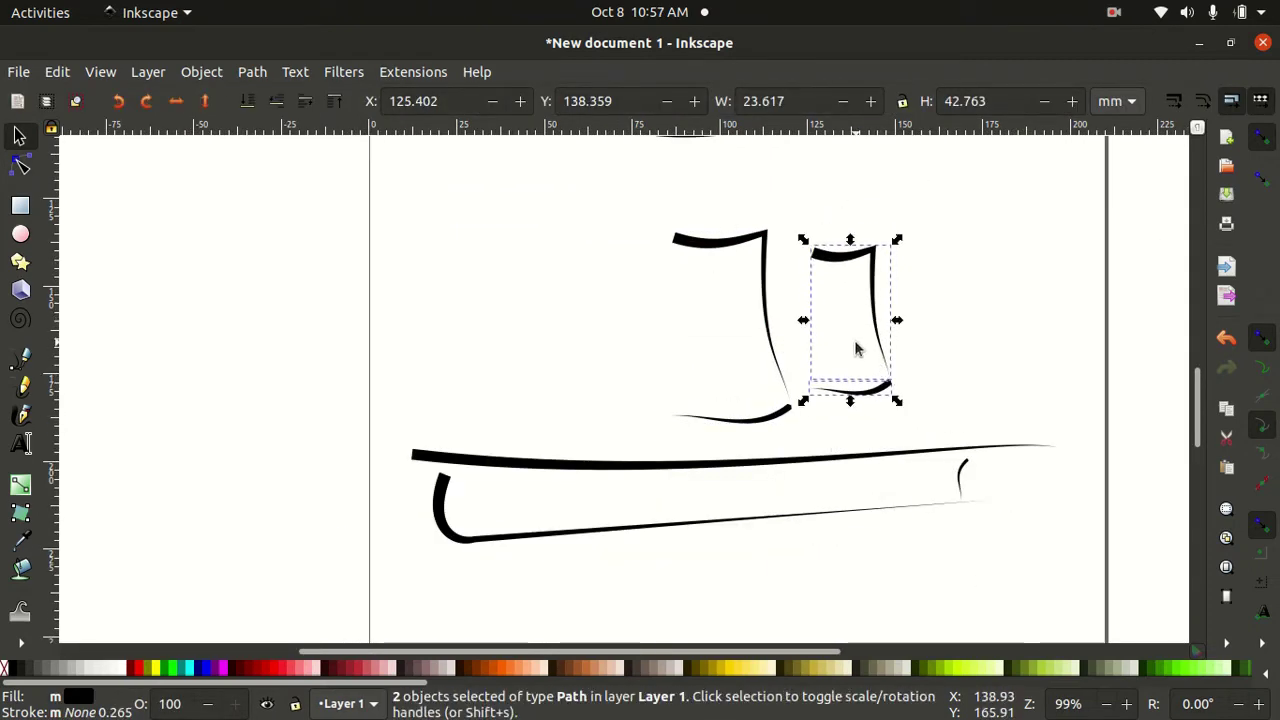
pyautogui.click(840, 203)
pyautogui.hotkey('ctrl', 'z')
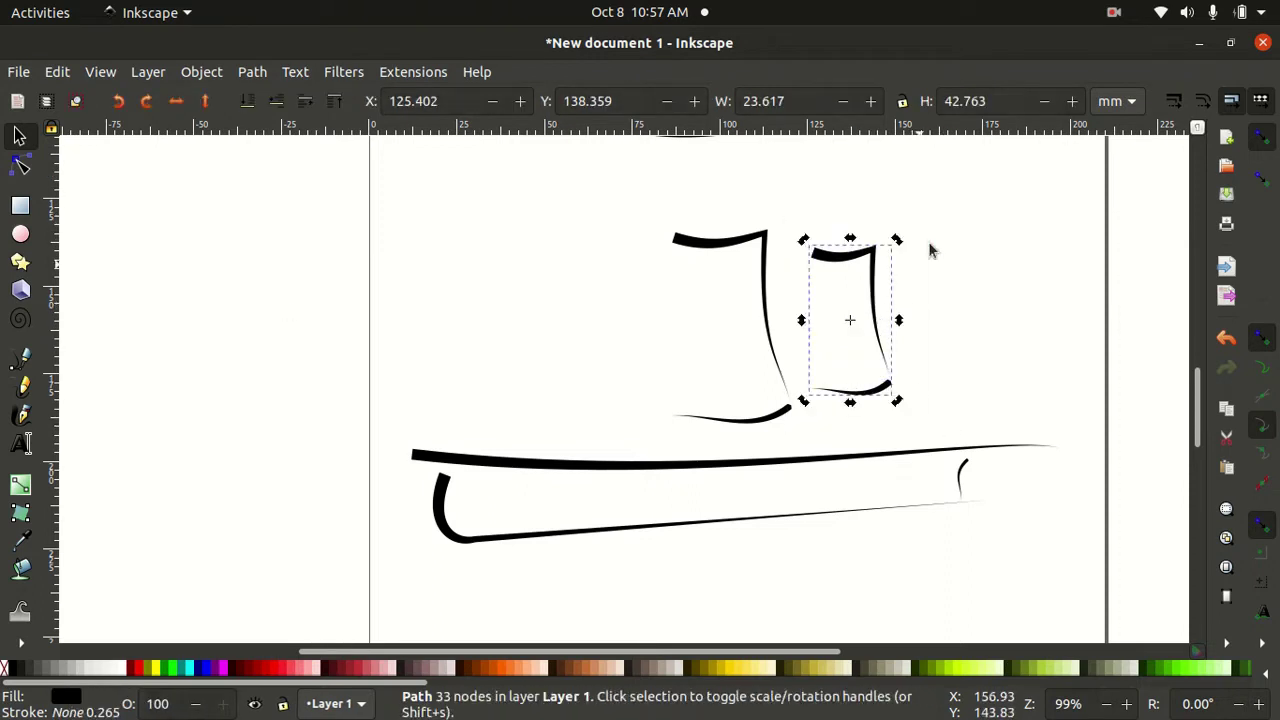
pyautogui.hotkey('ctrl', 'z')
pyautogui.moveTo(851, 314)
pyautogui.mouseDown()
pyautogui.moveTo(870, 378)
pyautogui.moveTo(678, 400)
pyautogui.mouseUp()
pyautogui.click(820, 320)
# Duplicate the small sail to create a third sail on the left
pyautogui.click(875, 385)
pyautogui.hotkey('ctrl', 'd')
pyautogui.click(20, 415)
# Draw Ellipse-shaped pen marks above the left, middle and right sails
pyautogui.click(20, 358)
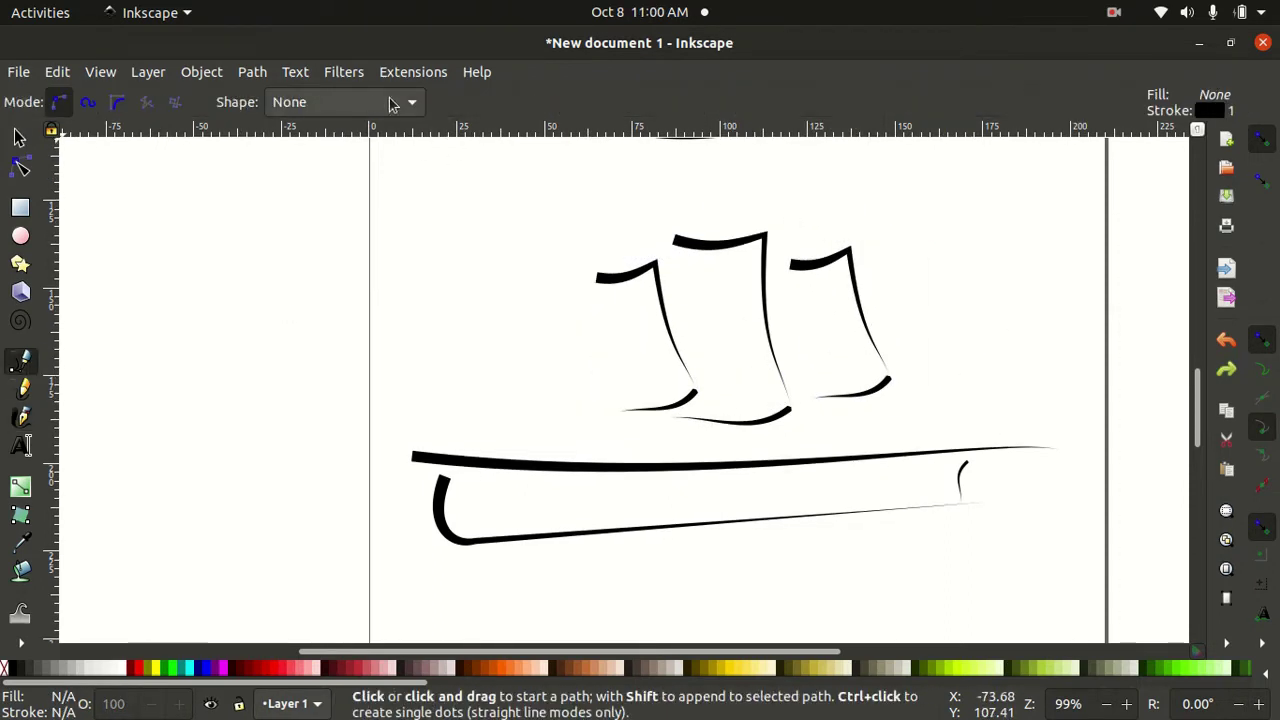
pyautogui.click(343, 101)
pyautogui.click(300, 140)
pyautogui.moveTo(609, 208); pyautogui.dragTo(620, 255)
pyautogui.moveTo(703, 167); pyautogui.dragTo(710, 230)
pyautogui.moveTo(803, 195); pyautogui.dragTo(808, 245)
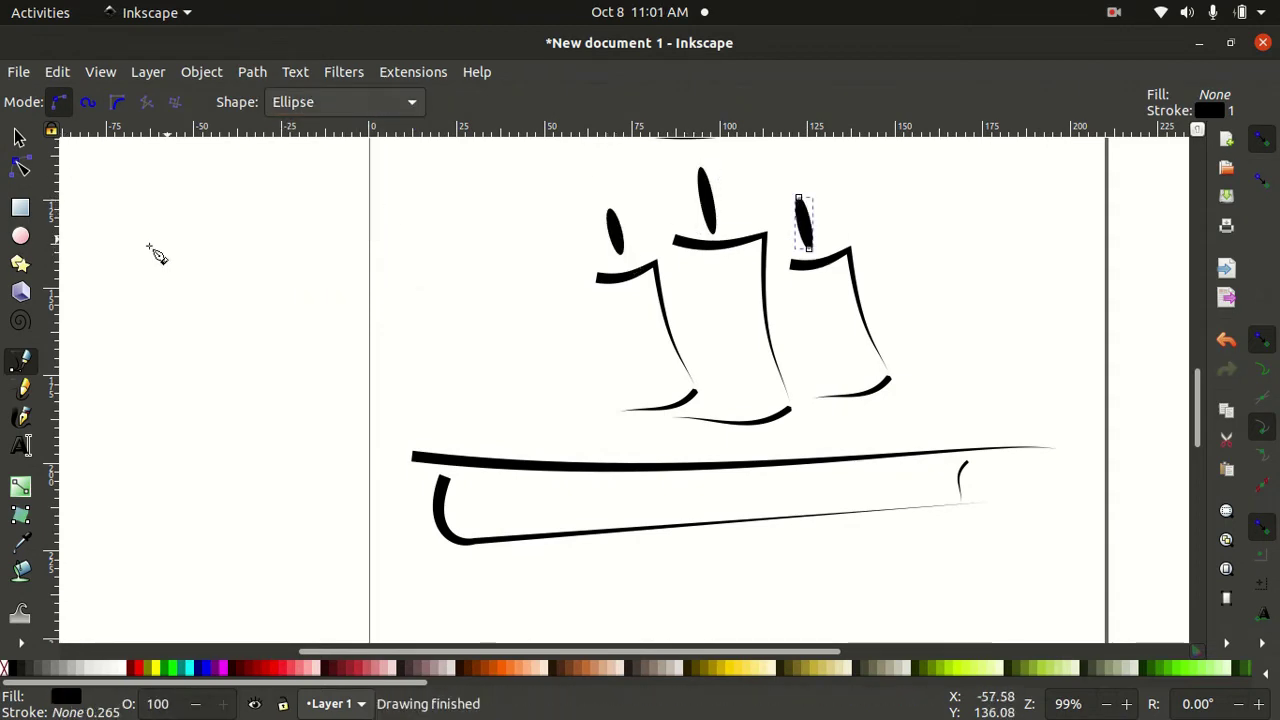
# Reshape the left mark into a thin curved crescent with the Node tool
pyautogui.click(20, 165)
pyautogui.click(803, 216)
pyautogui.click(612, 228)
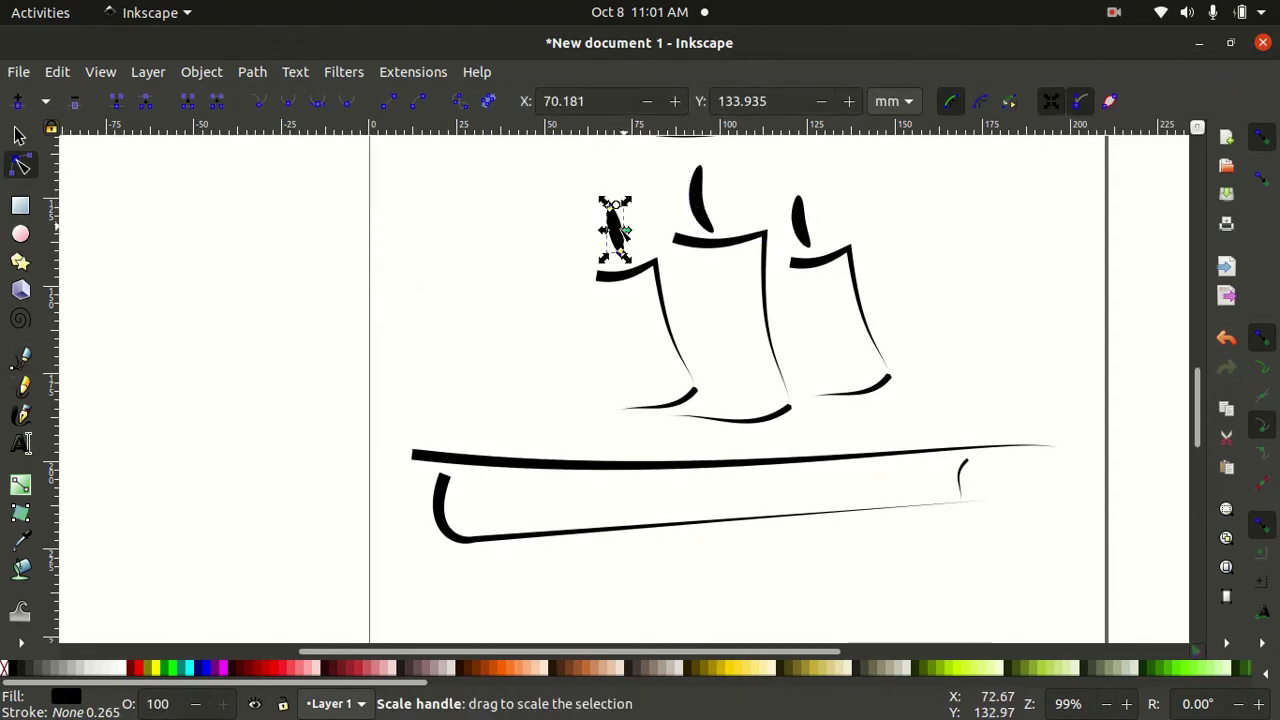
pyautogui.scroll(2, 614, 232)
pyautogui.moveTo(634, 202); pyautogui.dragTo(623, 206)
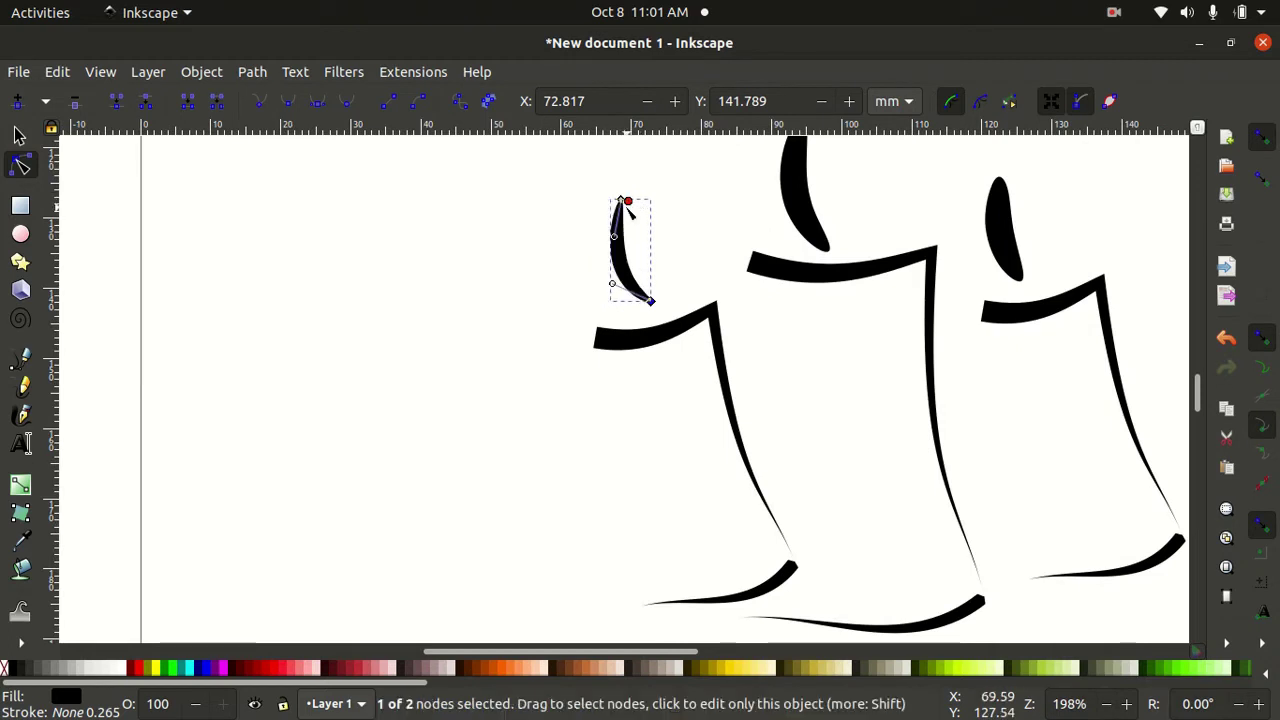
pyautogui.scroll(2, 623, 206)
# Curve the middle and right marks into tapered crescent pennants too
pyautogui.click(806, 240)
pyautogui.moveTo(815, 194); pyautogui.dragTo(806, 194)
pyautogui.click(1005, 300)
pyautogui.moveTo(1016, 254); pyautogui.dragTo(1002, 254)
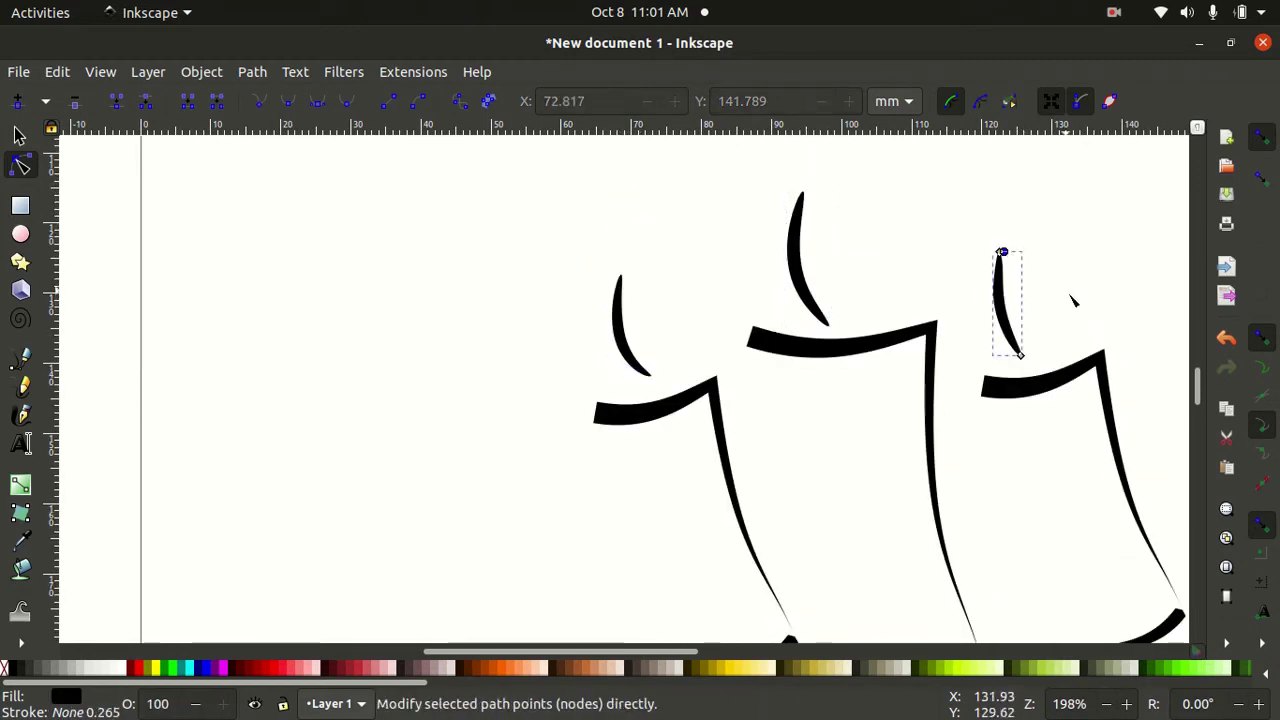
pyautogui.click(1150, 285)
pyautogui.scroll(-1, 1150, 290)
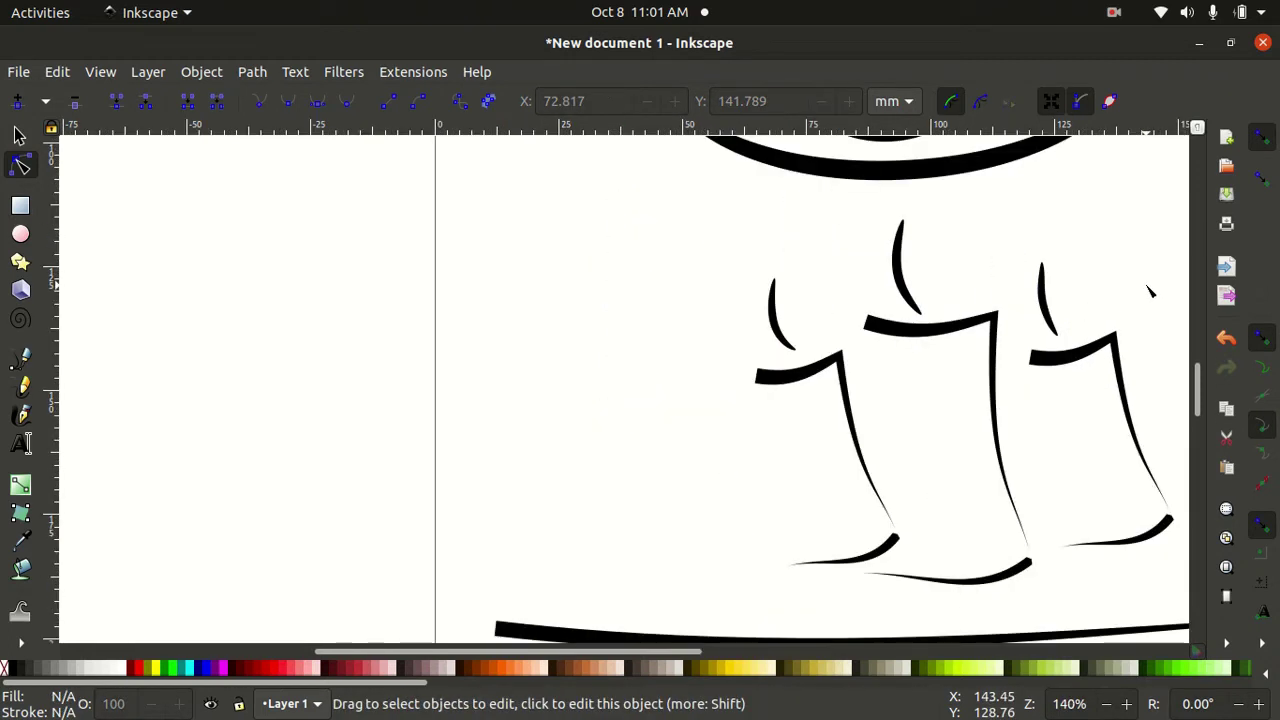
pyautogui.scroll(-1, 1150, 290)
pyautogui.hscroll(2, 1150, 290)
# Import Lagundi.jpg from the file browser onto the canvas as an embedded image
pyautogui.hscroll(2, 1150, 290)
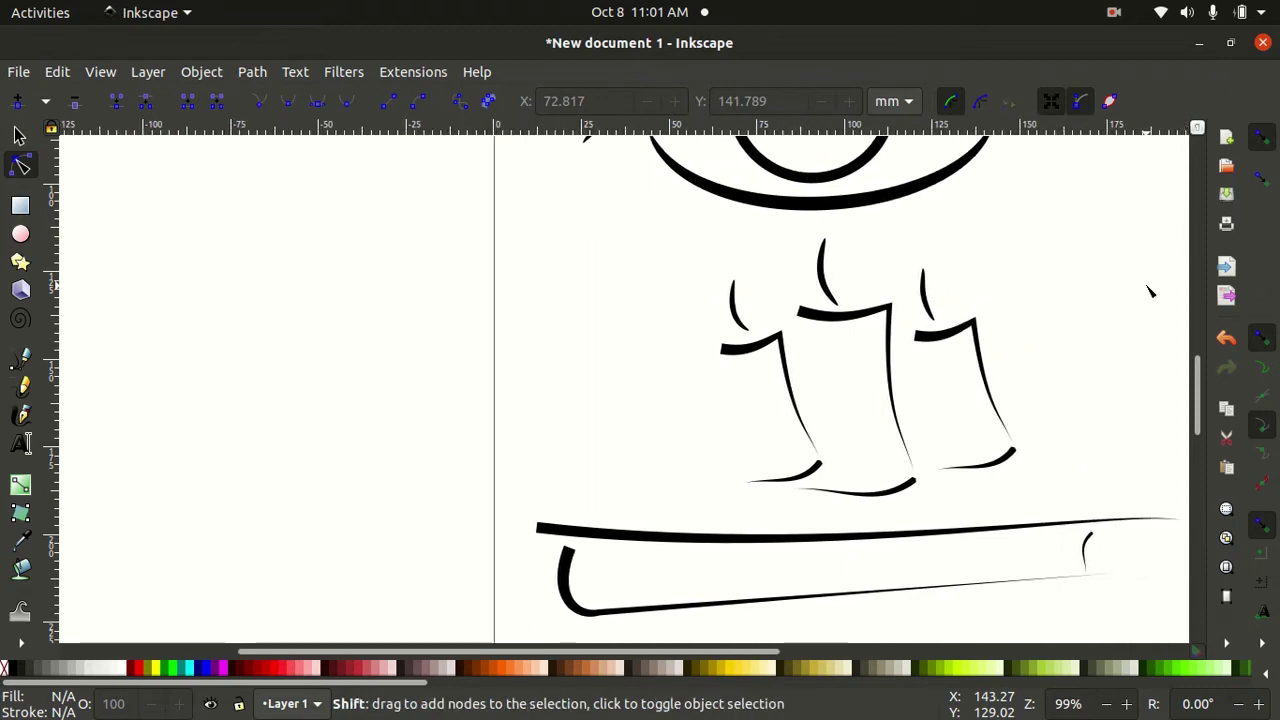
pyautogui.hscroll(2, 1150, 290)
pyautogui.hscroll(1, 1150, 290)
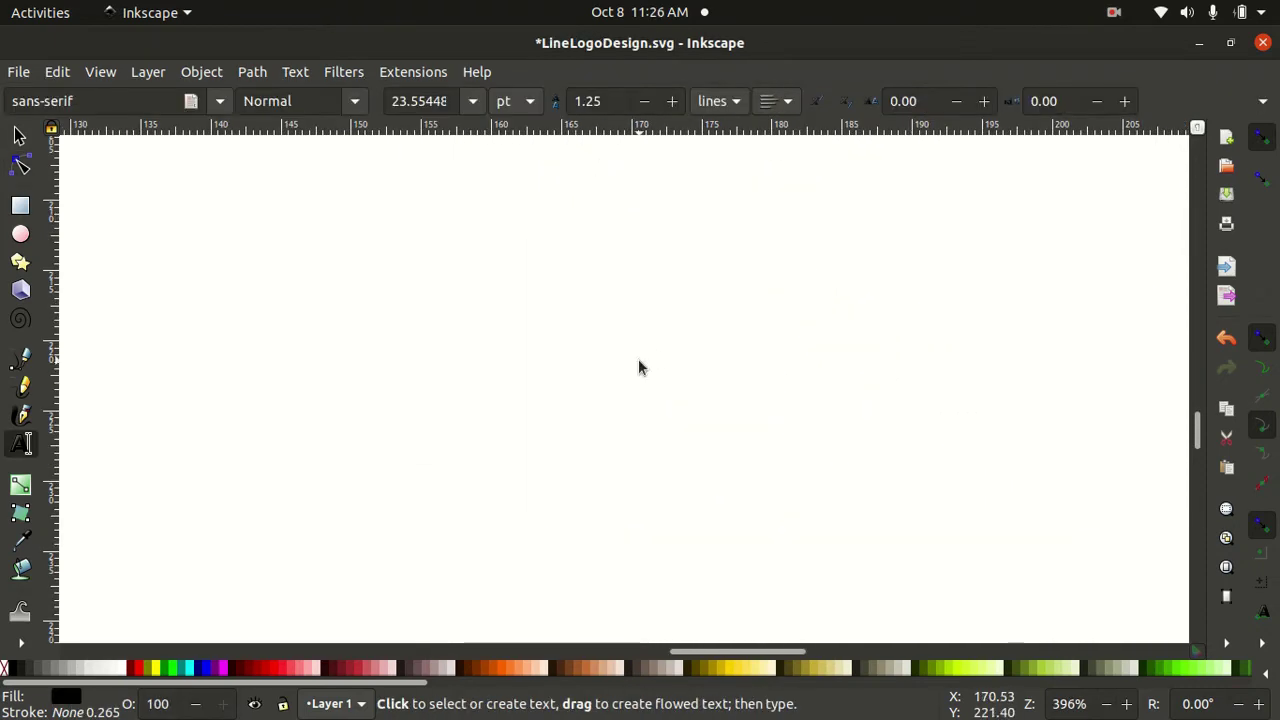
pyautogui.hotkey('alt', 'Tab')
pyautogui.moveTo(315, 289); pyautogui.dragTo(762, 424)
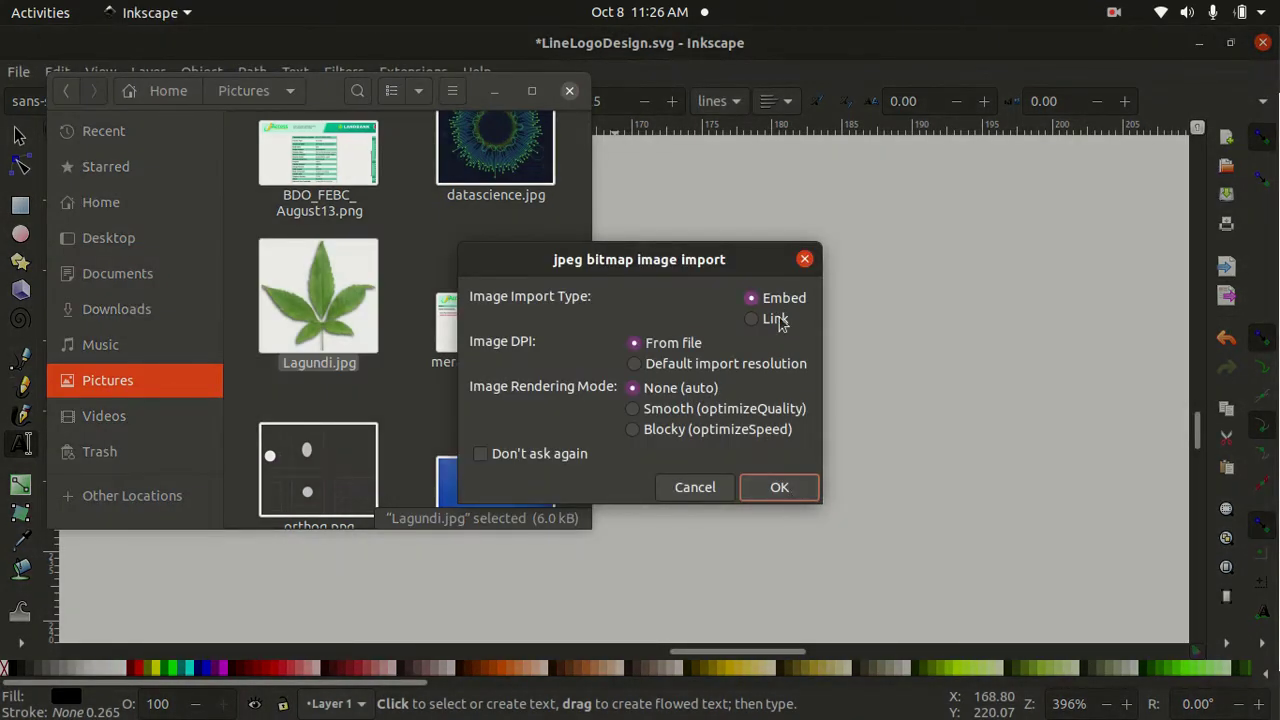
pyautogui.click(780, 487)
pyautogui.scroll(-3, 1089, 566)
pyautogui.scroll(-2, 1110, 560)
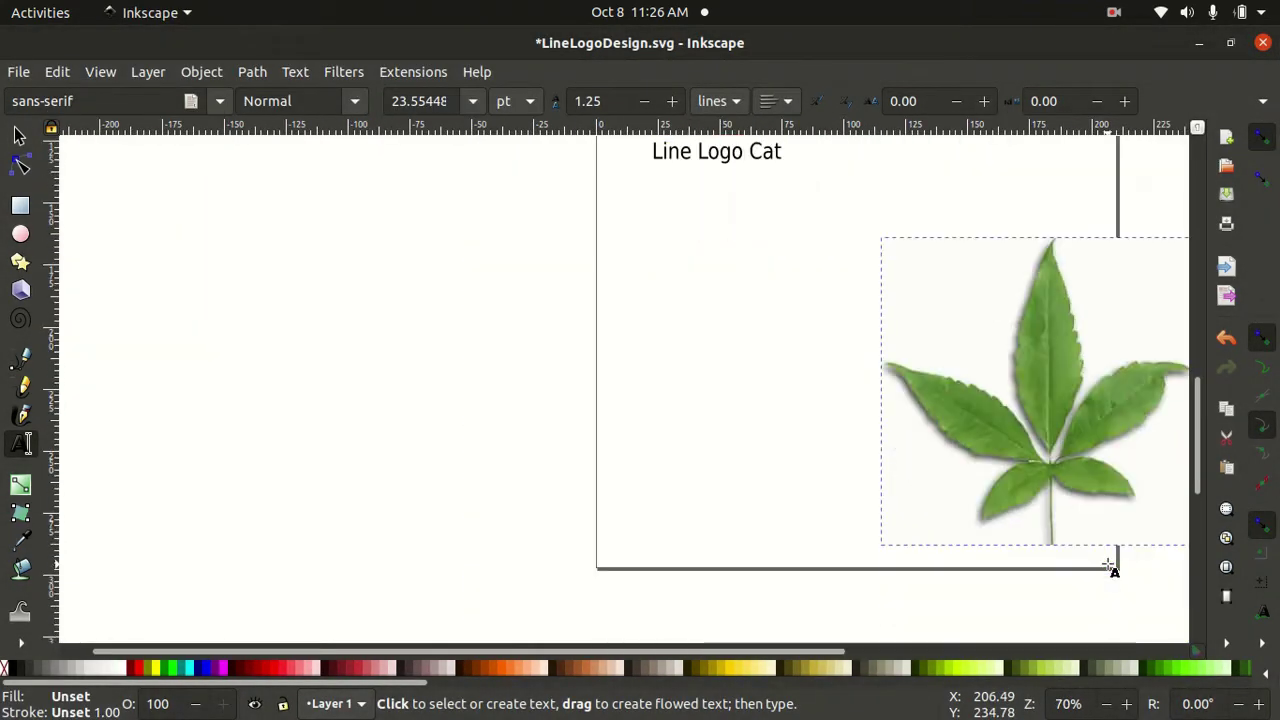
# Scale the leaf photo down with the Selector tool
pyautogui.press('Escape')
pyautogui.press('s')
pyautogui.click(935, 347)
pyautogui.moveTo(1050, 468); pyautogui.dragTo(695, 297)
pyautogui.scroll(2, 695, 297)
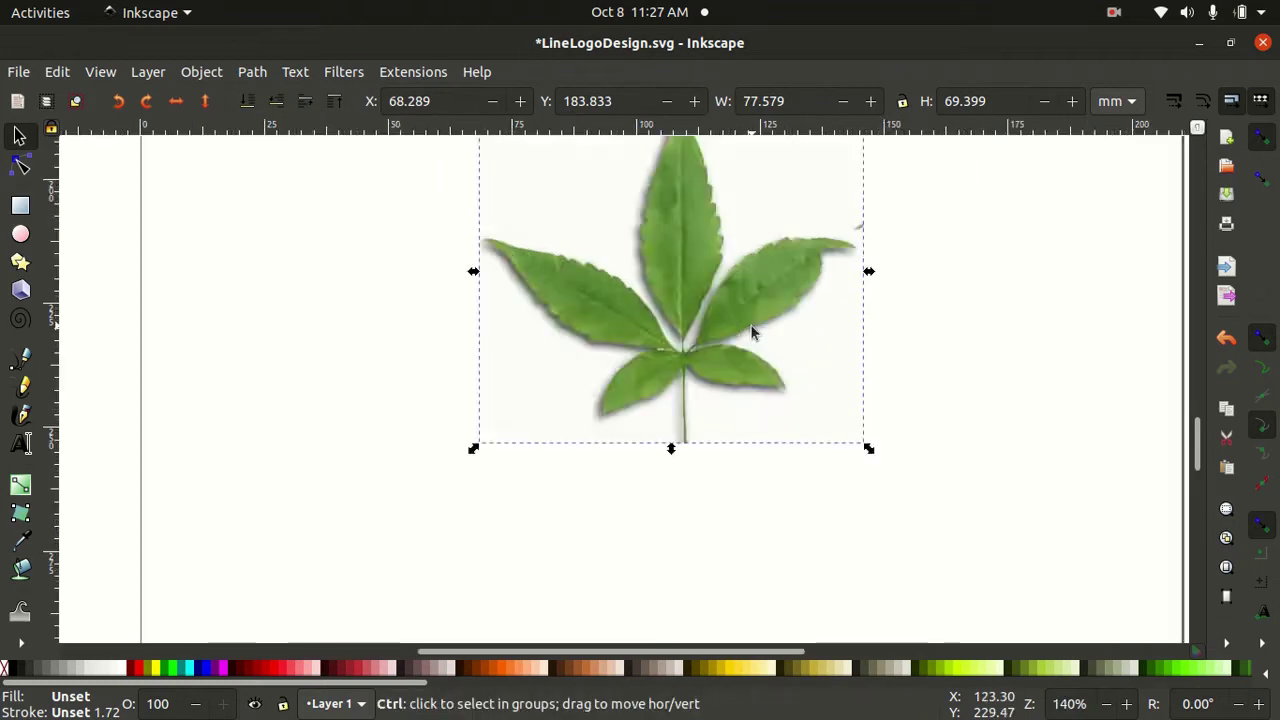
pyautogui.scroll(2, 754, 329)
pyautogui.click(1017, 462)
pyautogui.press('b')
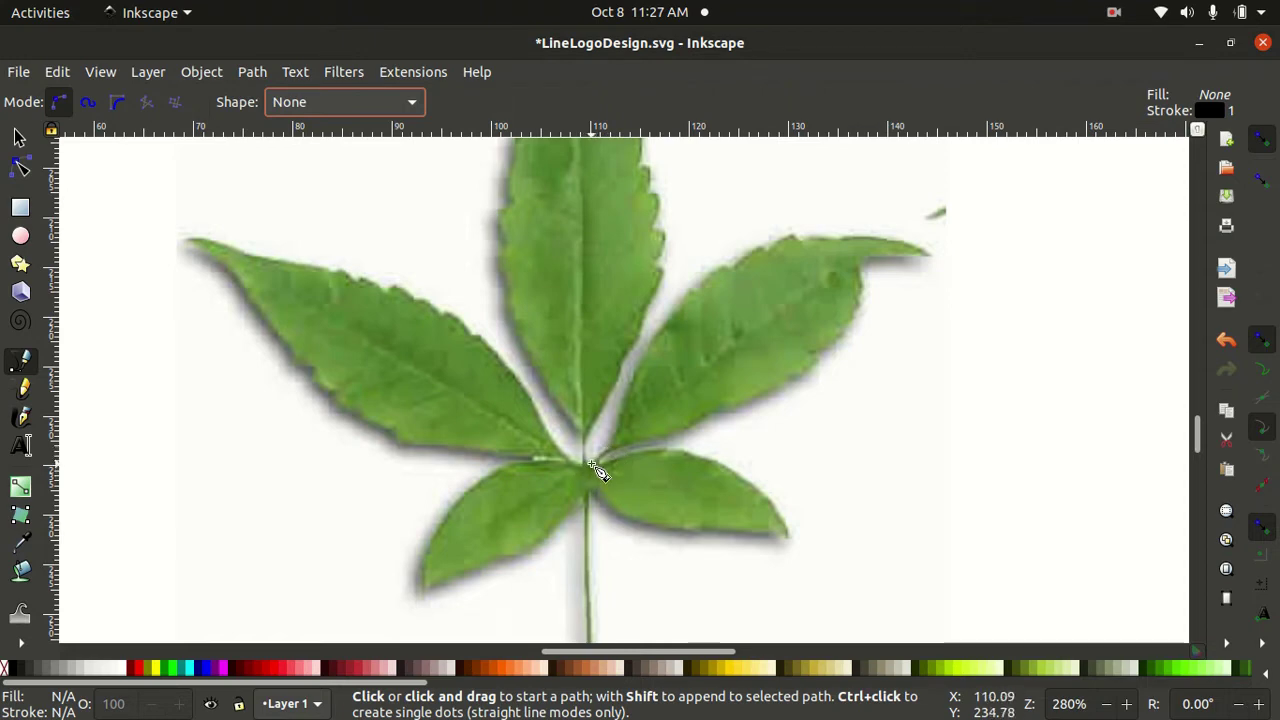
# Trace the upper-right leaflet with a closed six-point Bezier outline
pyautogui.click(591, 464)
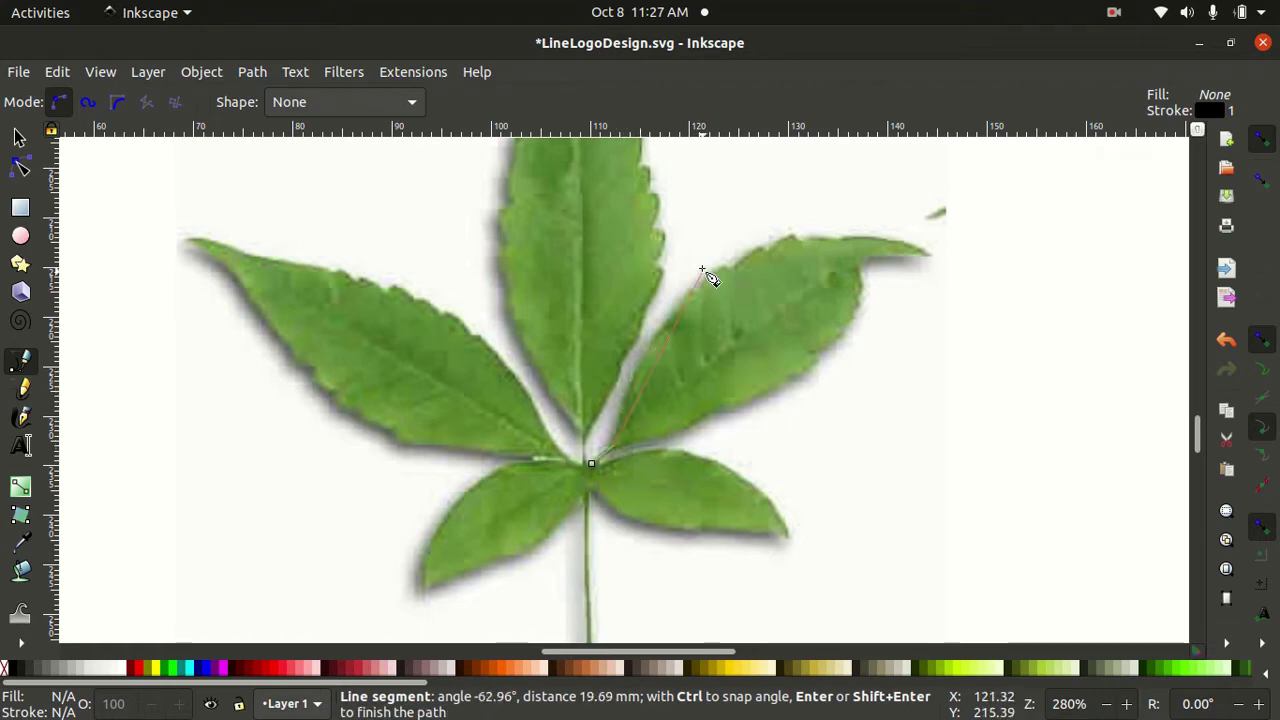
pyautogui.click(868, 239)
pyautogui.click(930, 253)
pyautogui.click(862, 262)
pyautogui.click(810, 365)
pyautogui.click(676, 430)
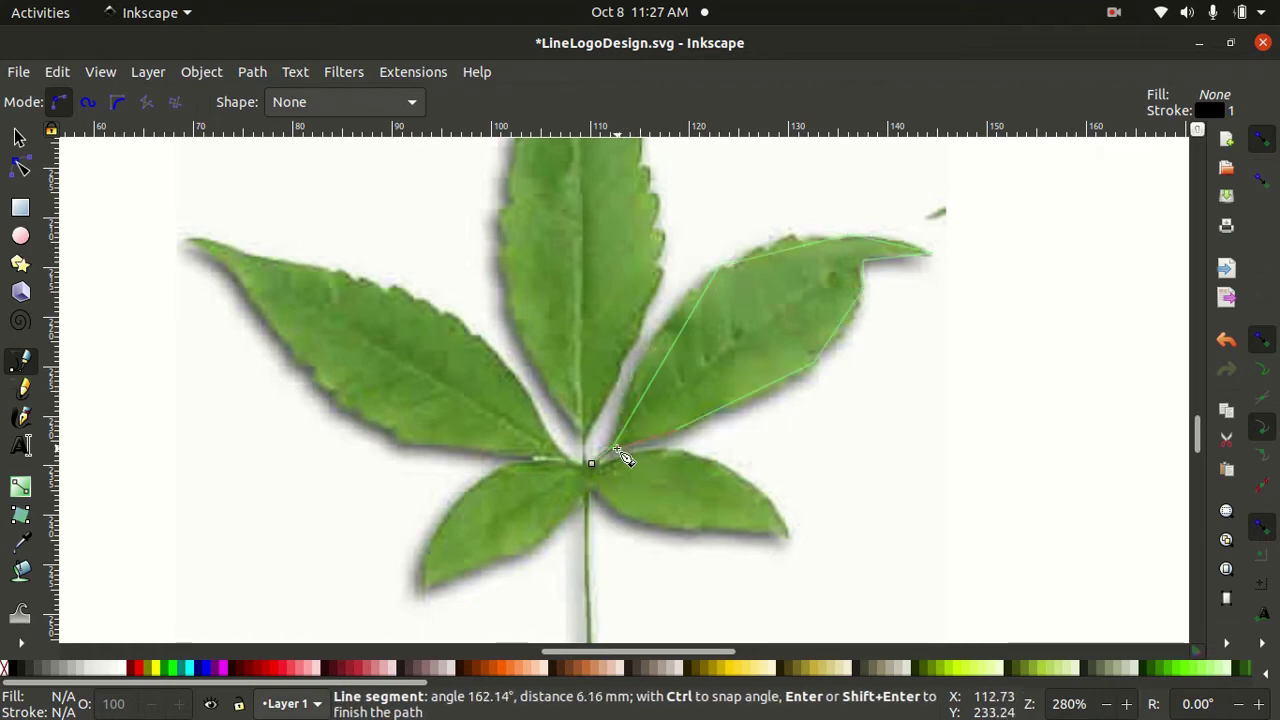
pyautogui.click(591, 464)
# Give the leaflet outline no fill and a red stroke
pyautogui.click(135, 668)
pyautogui.hotkey('ctrl', 'z')
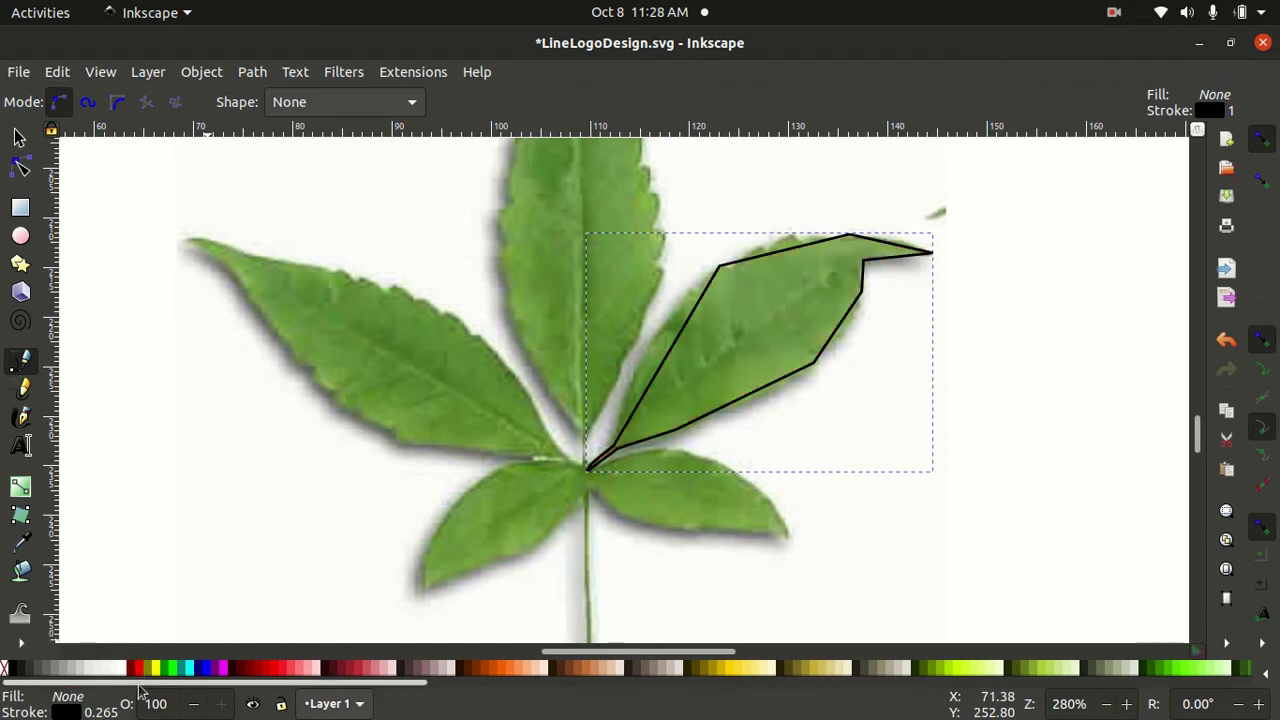
pyautogui.click(135, 668)
pyautogui.click(4, 668)
pyautogui.keyDown('shift'); pyautogui.click(135, 668); pyautogui.keyUp('shift')
# Add and drag nodes so the outline's upper edge follows the leaflet to its tip
pyautogui.press('n')
pyautogui.scroll(3, 771, 394)
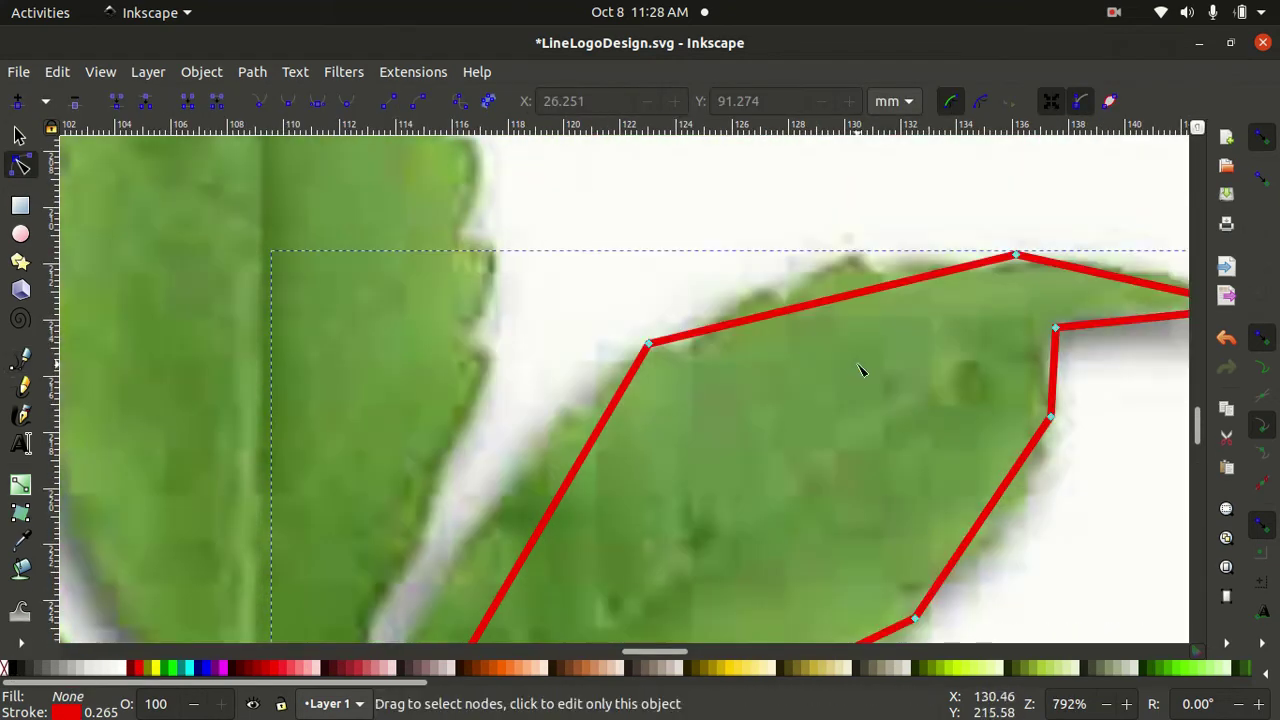
pyautogui.hscroll(5, 860, 369)
pyautogui.moveTo(790, 256); pyautogui.dragTo(777, 264)
pyautogui.doubleClick(894, 270)
pyautogui.moveTo(908, 272); pyautogui.dragTo(897, 268)
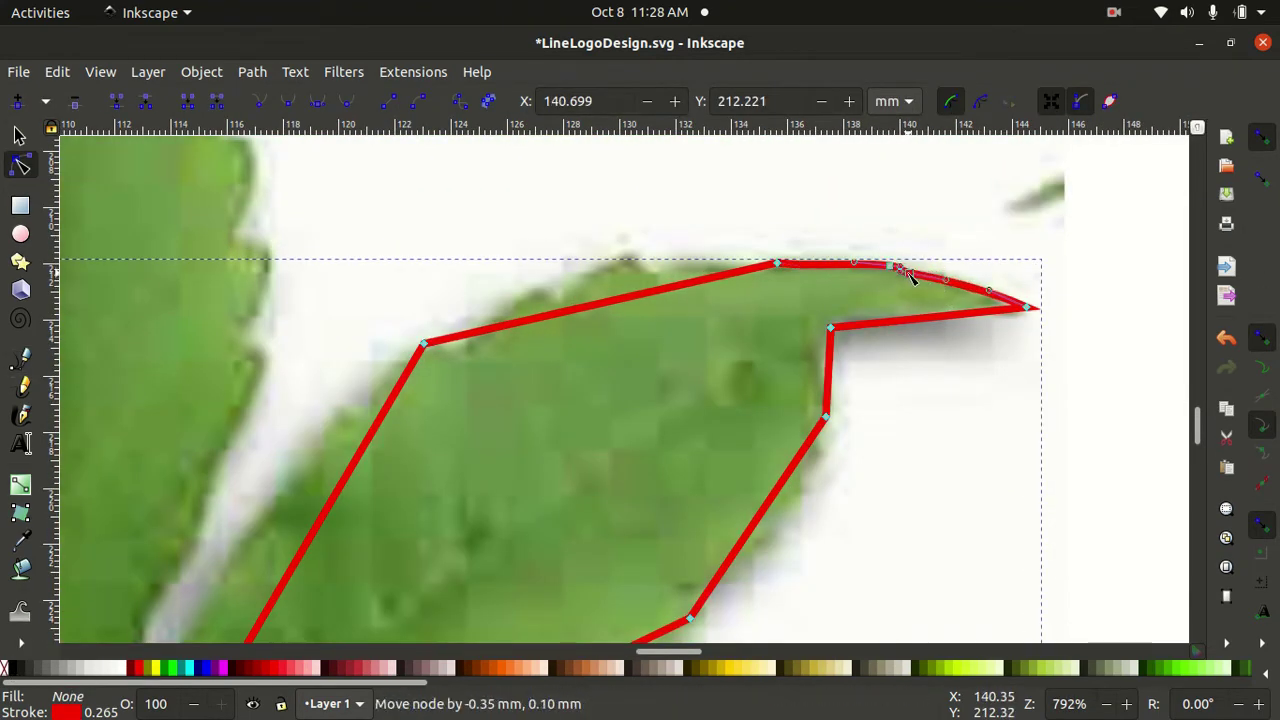
pyautogui.moveTo(968, 303); pyautogui.dragTo(958, 285)
pyautogui.press('Escape')
# Pull the top-edge nodes onto the leaf margin and bow the upper-left segment
pyautogui.click(665, 292)
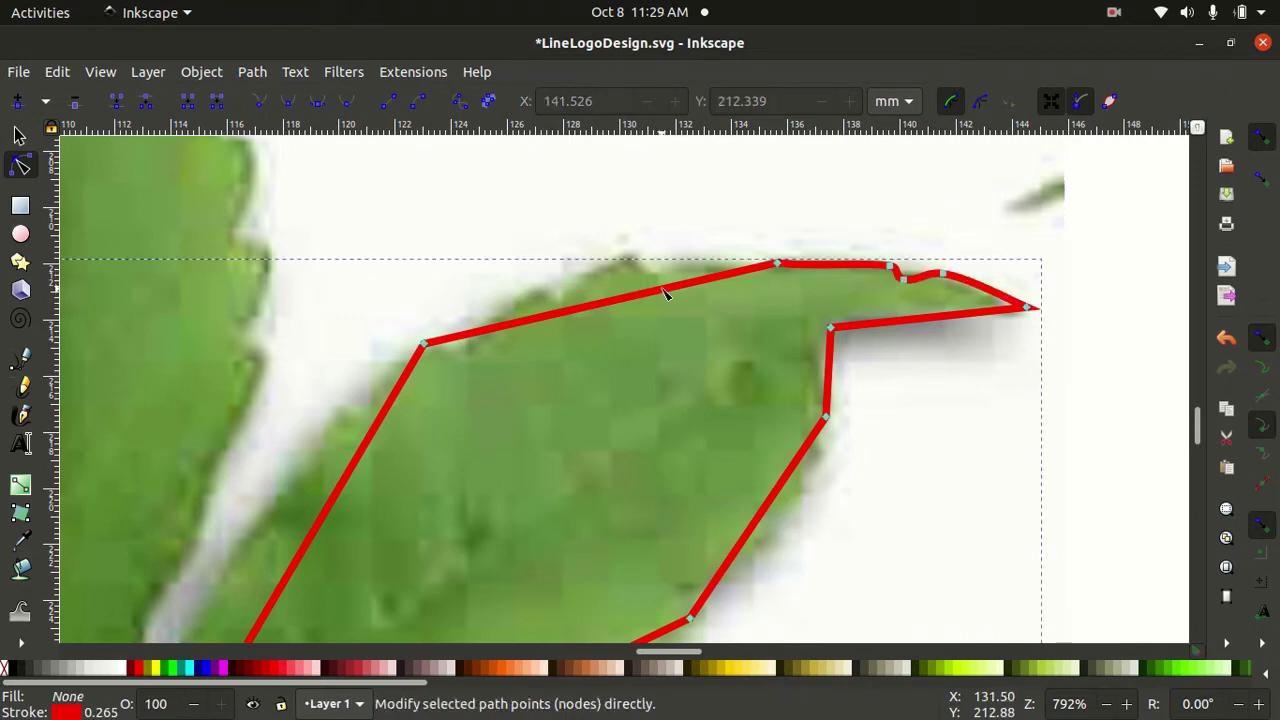
pyautogui.moveTo(636, 298)
pyautogui.mouseDown()
pyautogui.moveTo(634, 255)
pyautogui.moveTo(695, 265)
pyautogui.mouseUp()
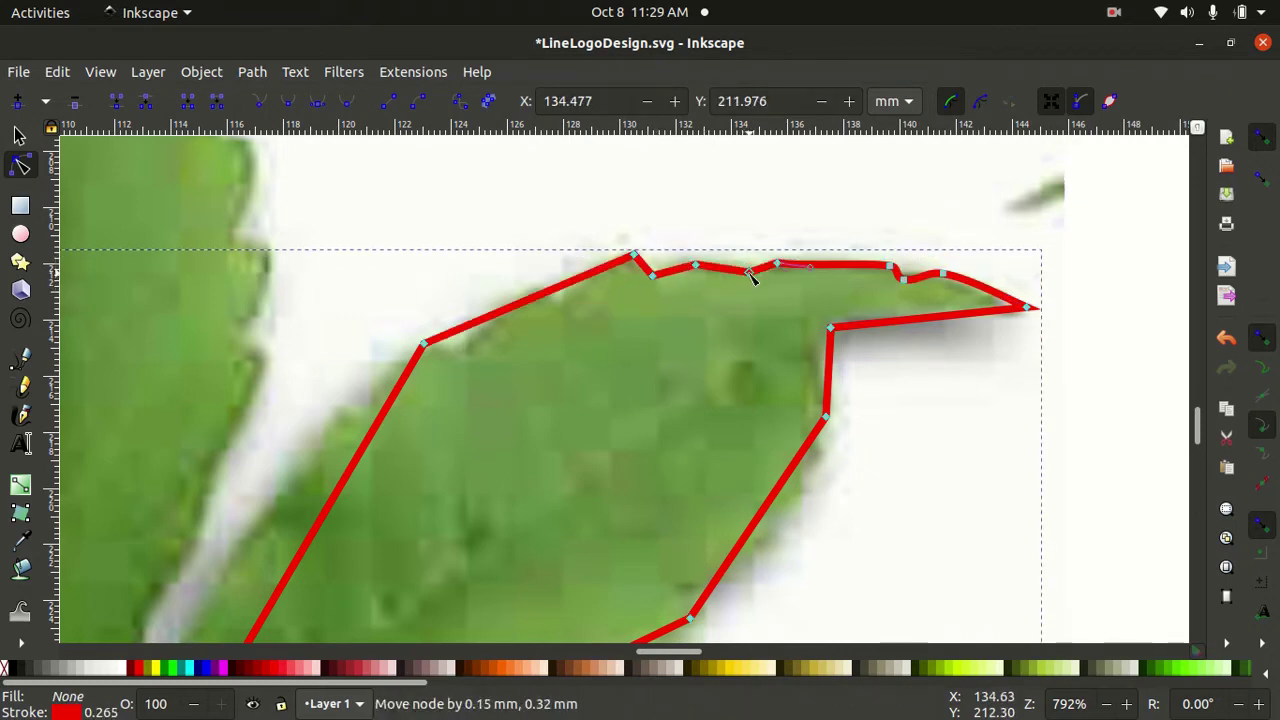
pyautogui.moveTo(537, 296); pyautogui.dragTo(540, 290)
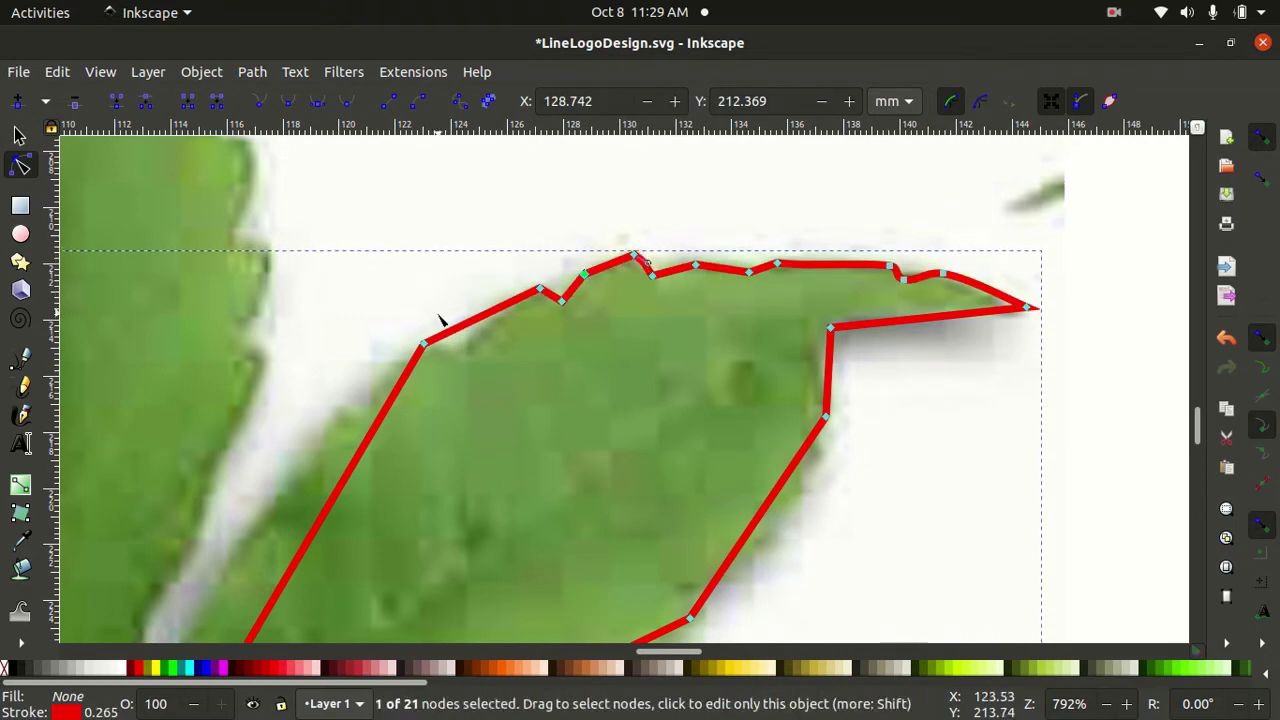
pyautogui.press('Escape')
pyautogui.click(509, 320)
pyautogui.click(465, 336)
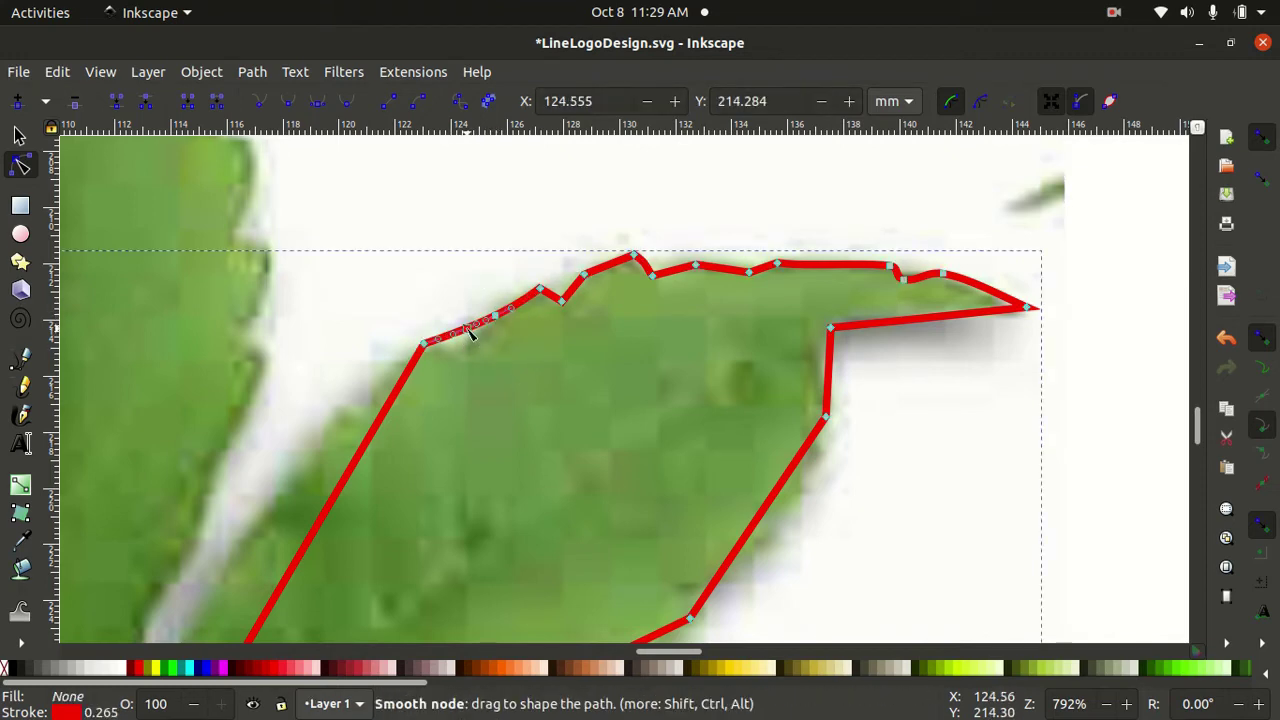
pyautogui.click(843, 366)
pyautogui.scroll(-3, 830, 350)
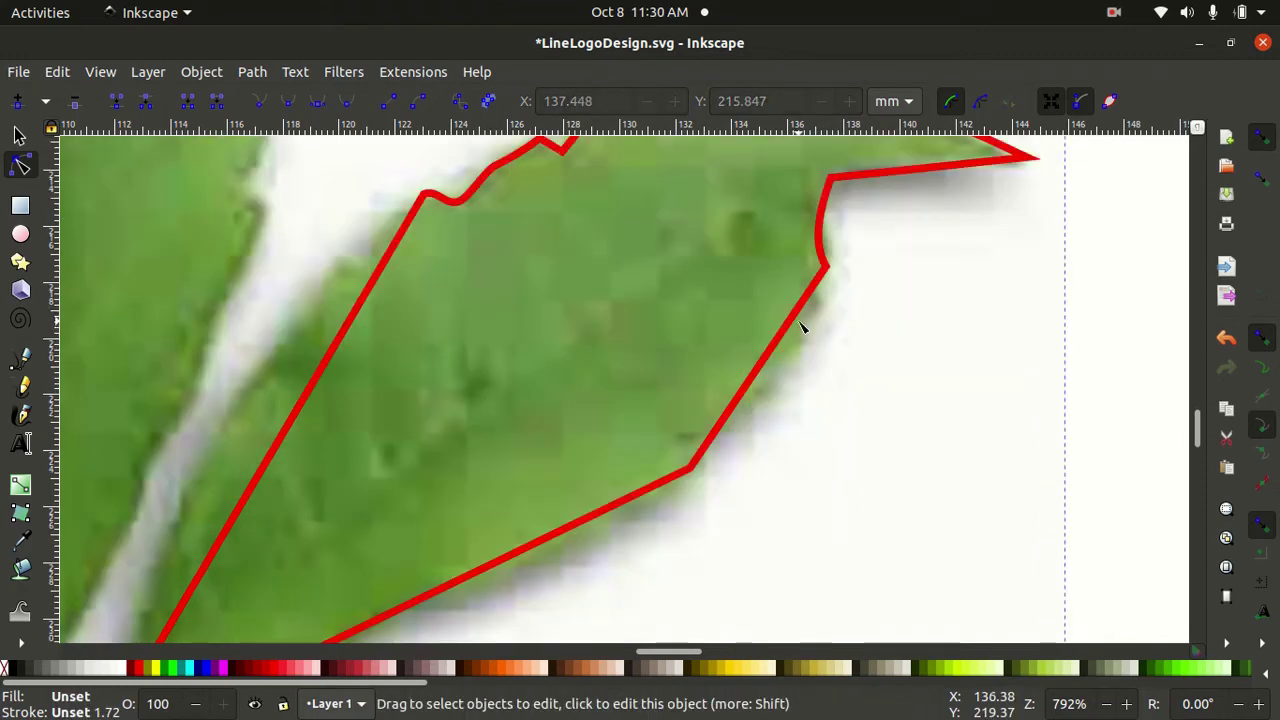
pyautogui.click(806, 300)
pyautogui.moveTo(806, 300); pyautogui.dragTo(807, 289)
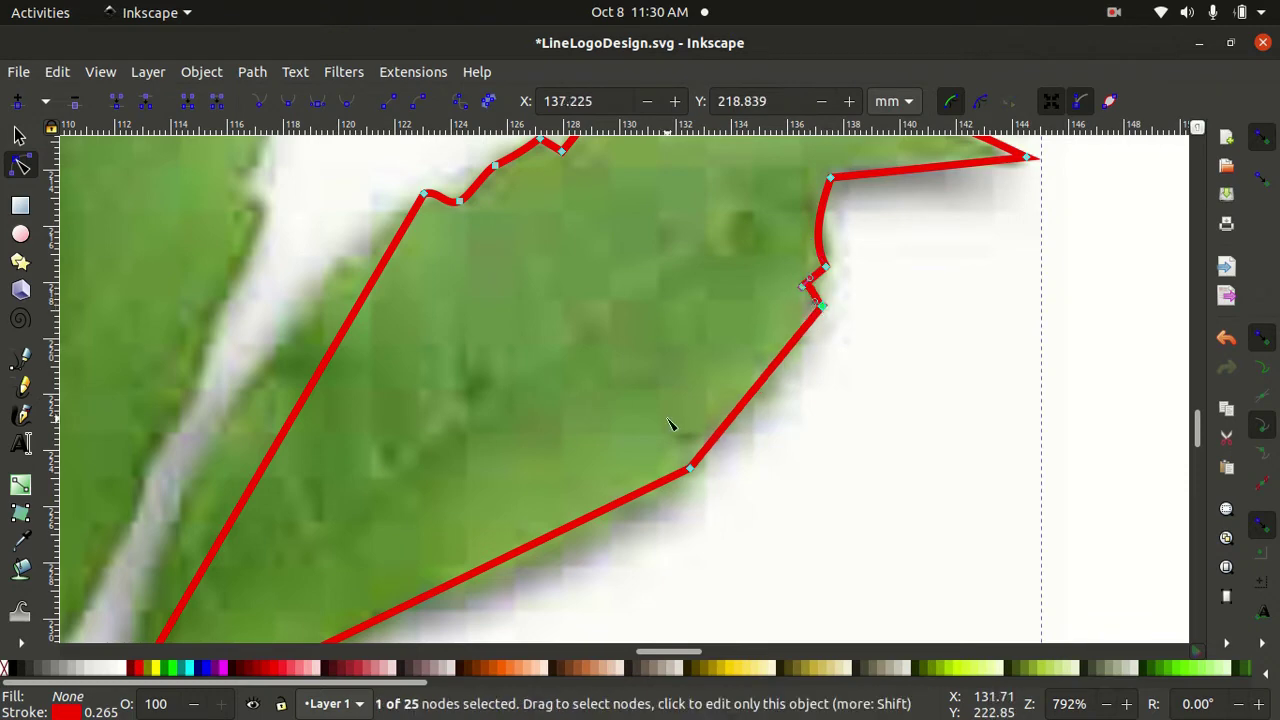
# Carve zigzag notches along the leaflet's serrated right and lower edges
pyautogui.moveTo(813, 363); pyautogui.dragTo(758, 358)
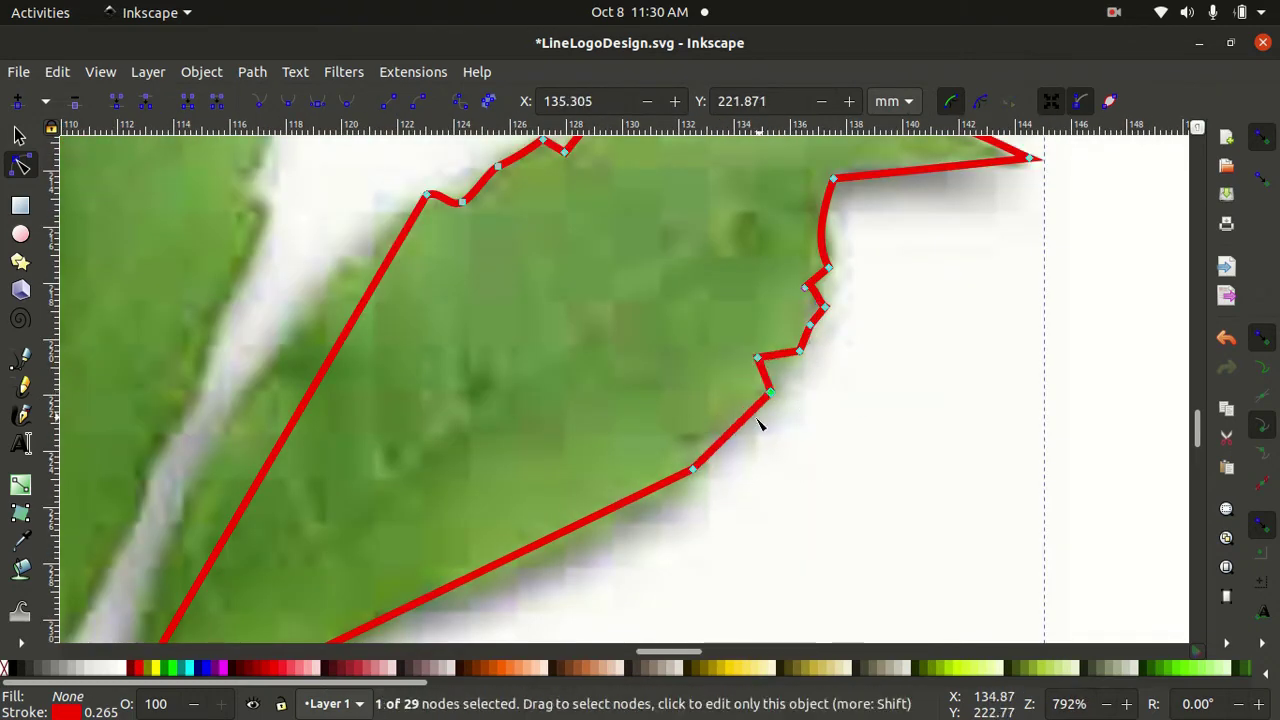
pyautogui.scroll(-3, 700, 400)
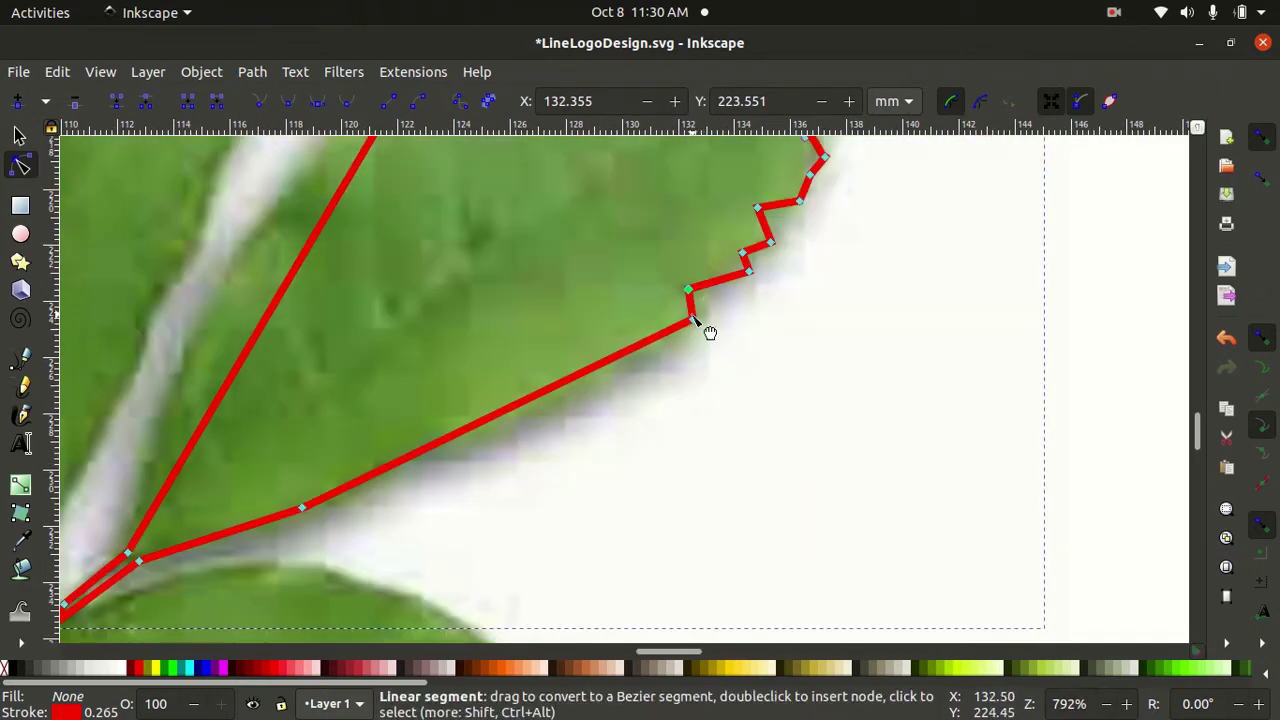
pyautogui.moveTo(698, 321)
pyautogui.mouseDown()
pyautogui.moveTo(666, 357)
pyautogui.moveTo(628, 357)
pyautogui.moveTo(597, 414)
pyautogui.moveTo(570, 420)
pyautogui.mouseUp()
pyautogui.hscroll(-5, 700, 463)
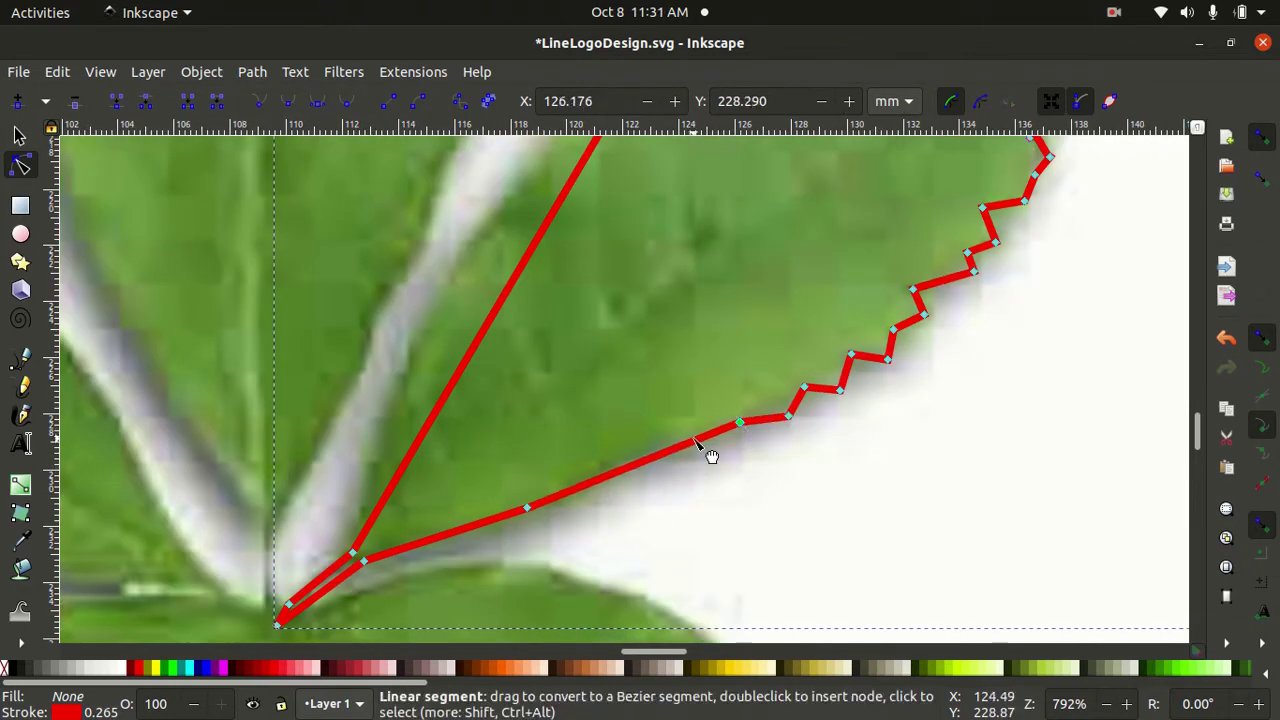
pyautogui.moveTo(709, 451); pyautogui.dragTo(611, 491)
pyautogui.moveTo(487, 522); pyautogui.dragTo(487, 540)
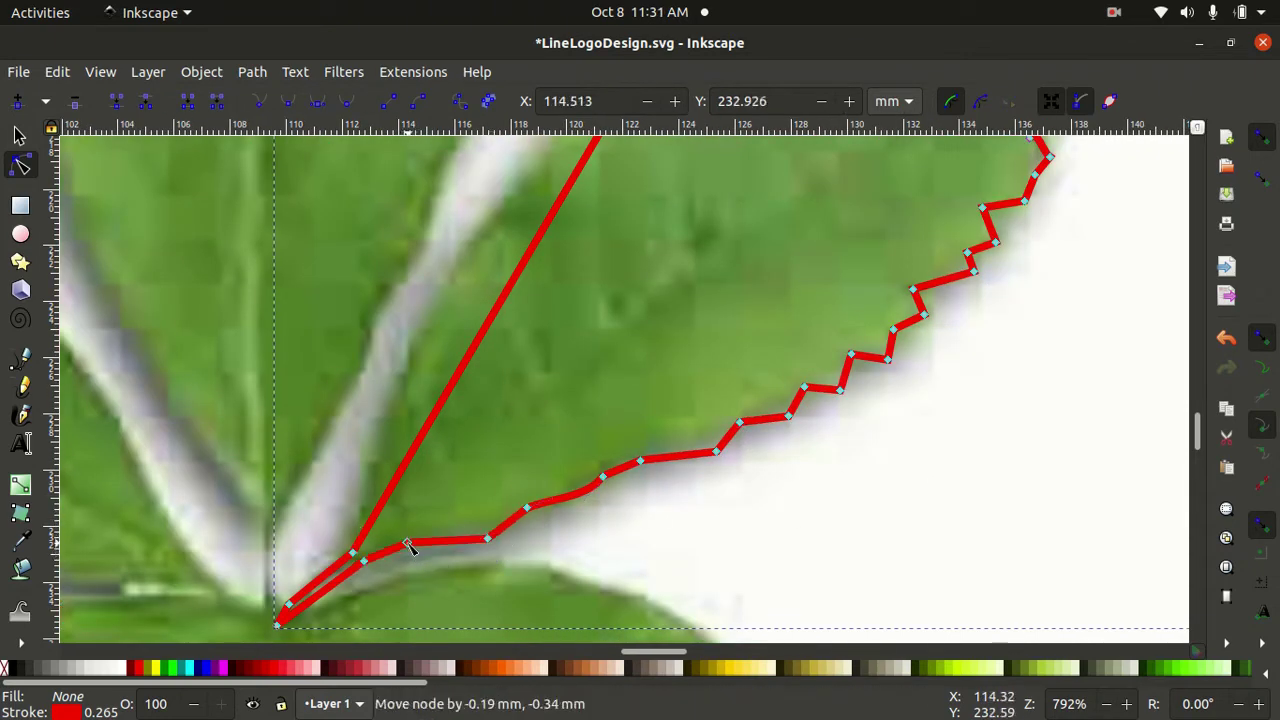
pyautogui.moveTo(388, 518)
pyautogui.mouseDown()
pyautogui.moveTo(400, 457)
pyautogui.moveTo(380, 432)
pyautogui.mouseUp()
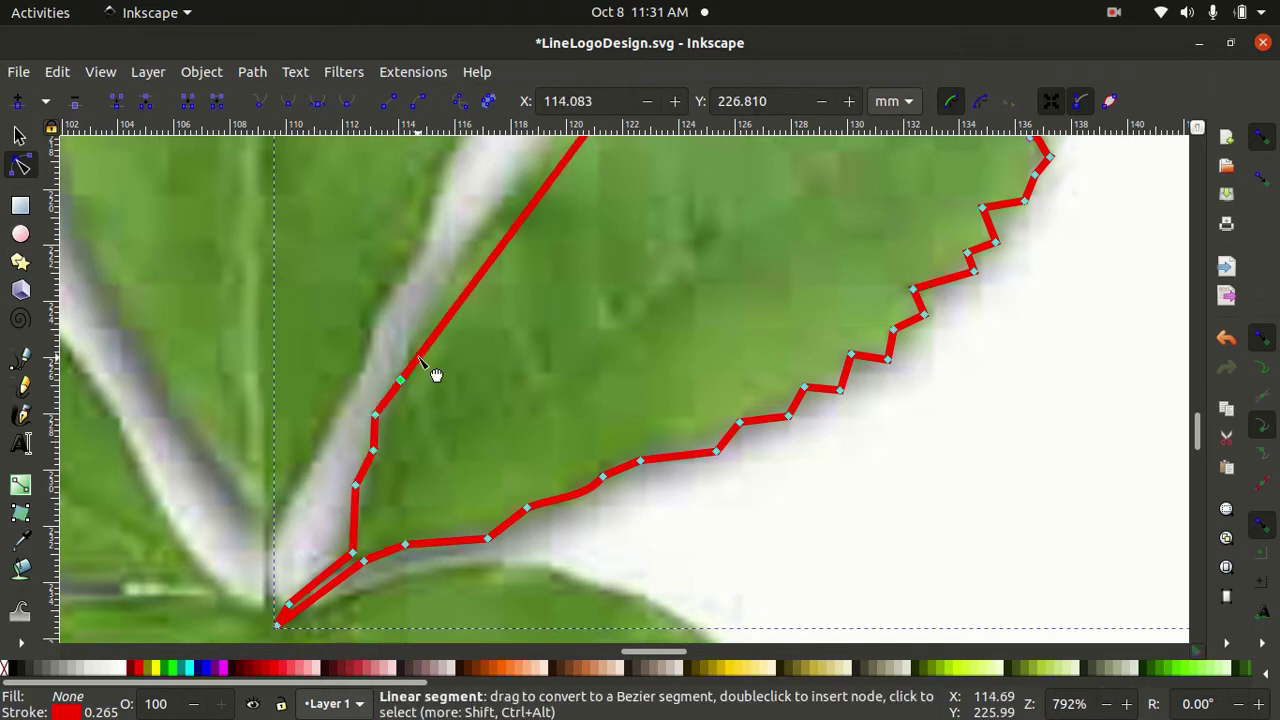
pyautogui.scroll(5, 430, 368)
pyautogui.moveTo(428, 566); pyautogui.dragTo(443, 594)
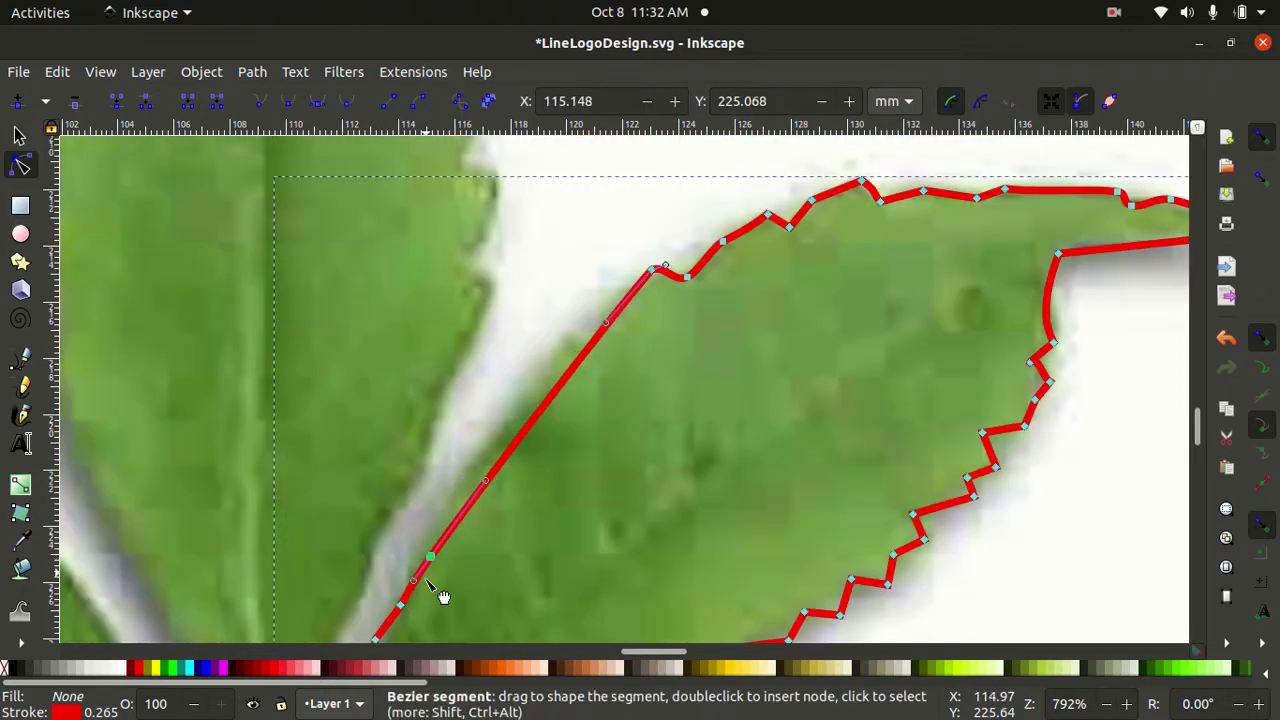
# Nudge the left-side nodes so the outline curves along the leaflet's left edge
pyautogui.click(453, 487)
pyautogui.scroll(-2, 492, 458)
pyautogui.hscroll(-5, 492, 458)
pyautogui.keyDown('ctrl'); pyautogui.scroll(1, 686, 427); pyautogui.keyUp('ctrl')
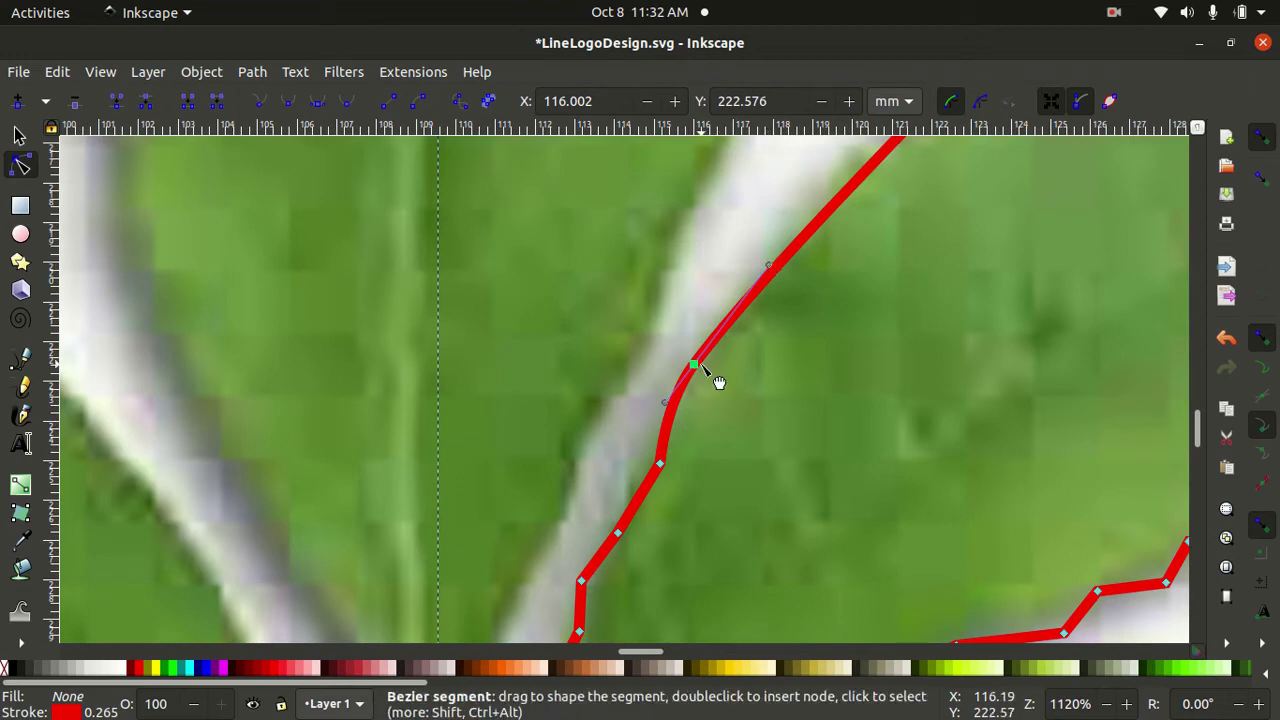
pyautogui.moveTo(693, 366)
pyautogui.mouseDown()
pyautogui.moveTo(640, 462)
pyautogui.moveTo(688, 417)
pyautogui.moveTo(730, 333)
pyautogui.mouseUp()
pyautogui.scroll(3, 903, 320)
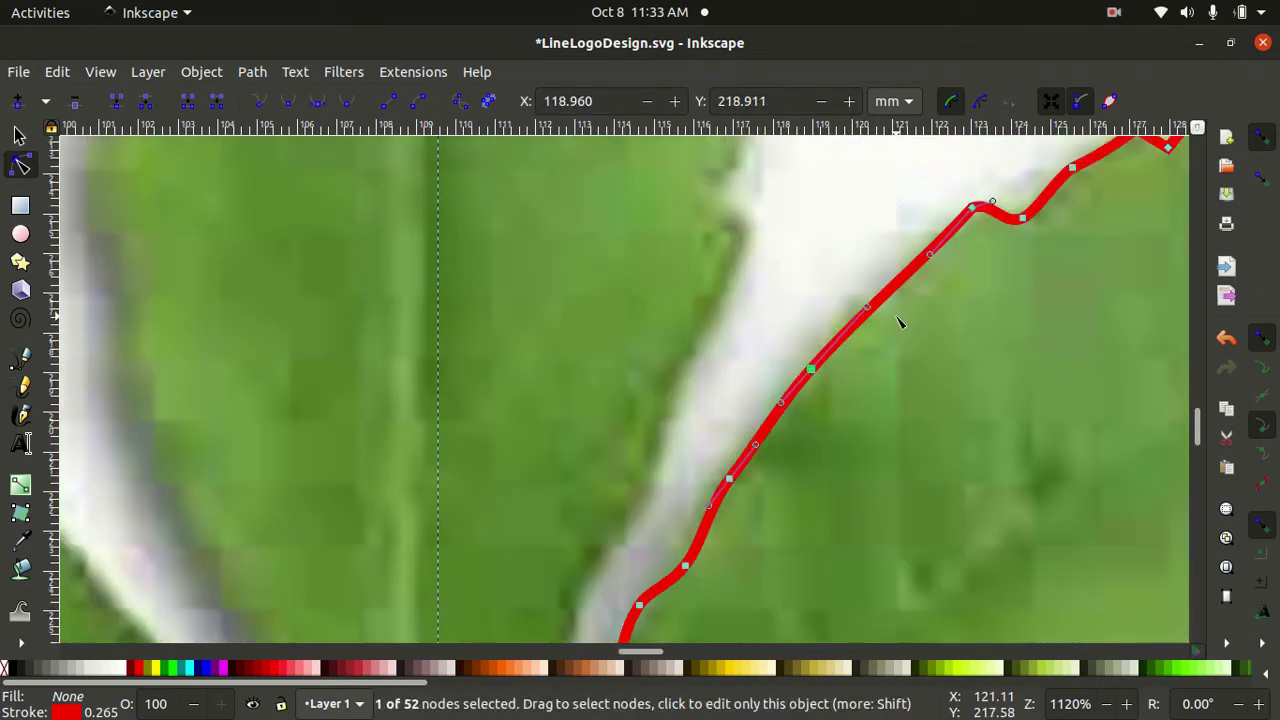
pyautogui.scroll(2, 903, 320)
pyautogui.click(894, 370)
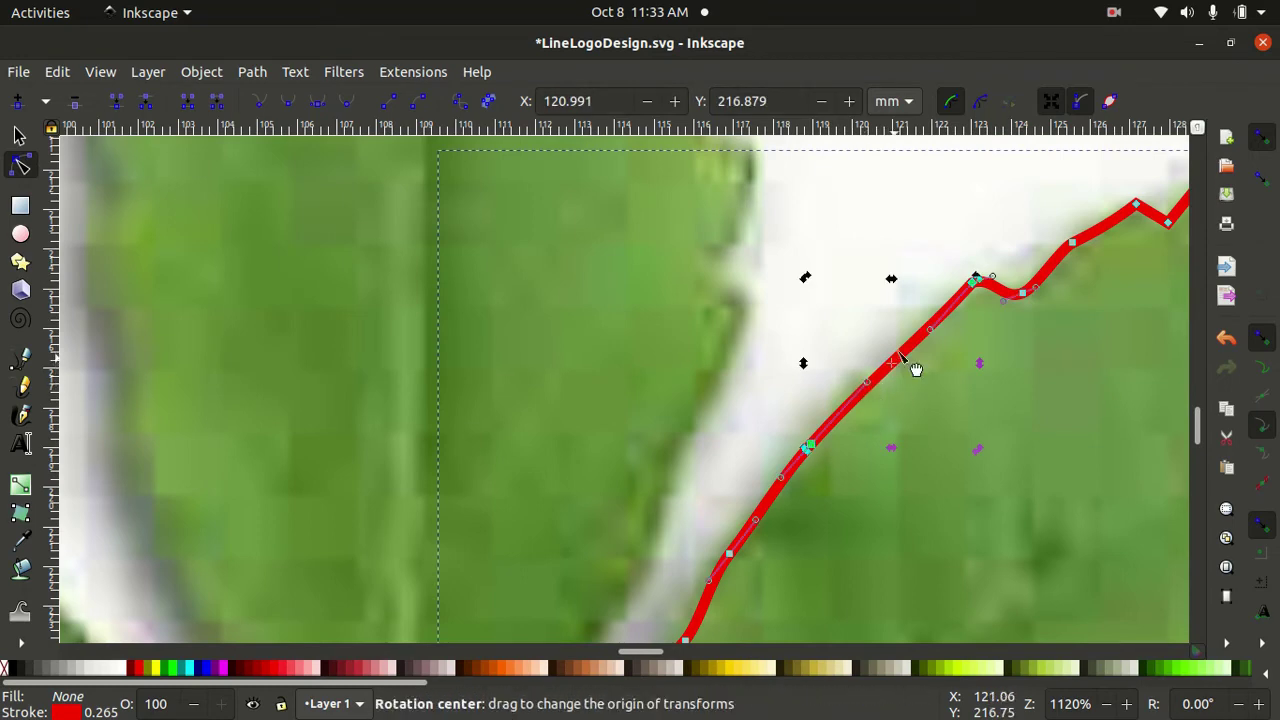
pyautogui.click(894, 389)
pyautogui.moveTo(894, 349); pyautogui.dragTo(886, 371)
pyautogui.scroll(-4, 886, 371)
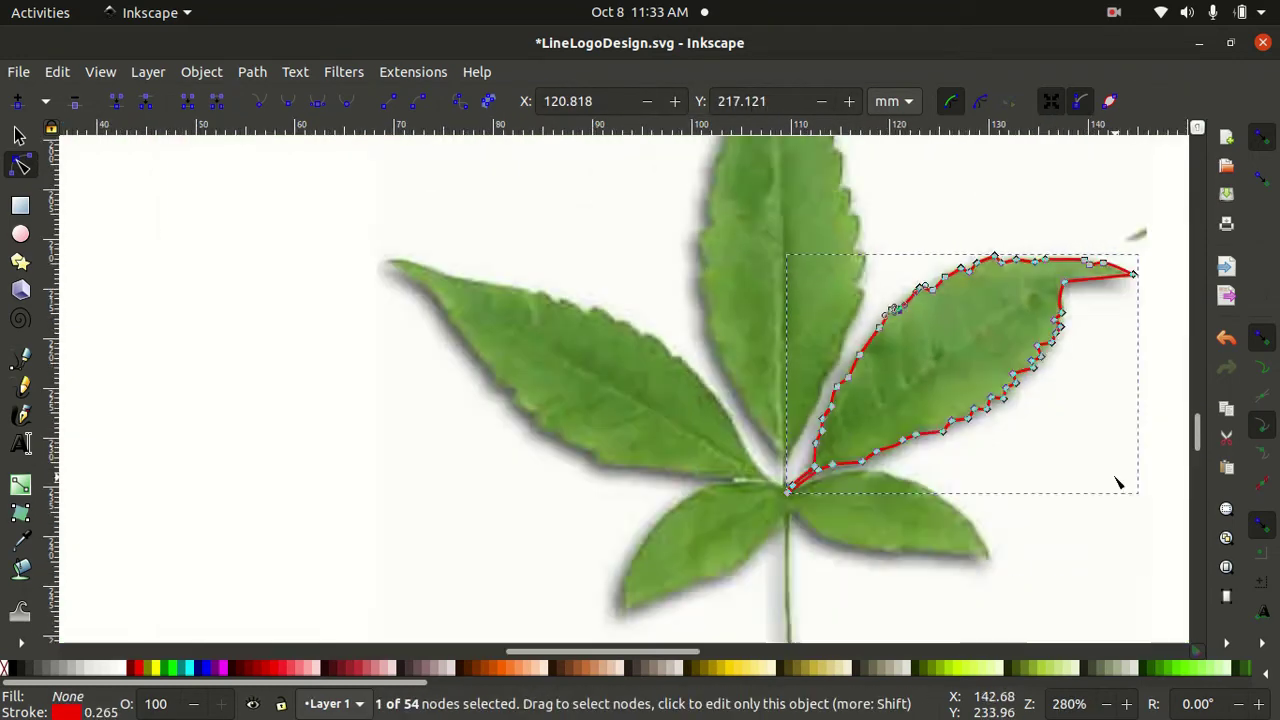
# Draw the curved black midrib line down the leaflet with the Bezier tool
pyautogui.press('b')
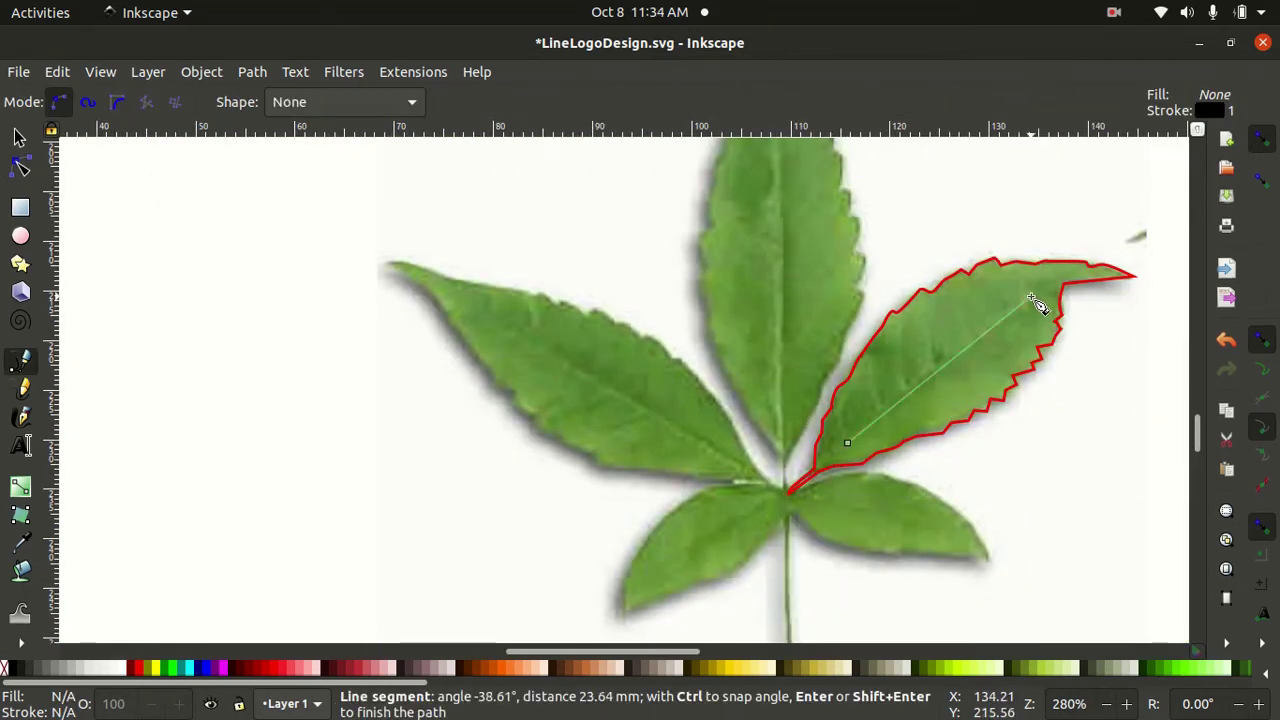
pyautogui.moveTo(1031, 298); pyautogui.dragTo(970, 380)
pyautogui.press('Return')
pyautogui.press('n')
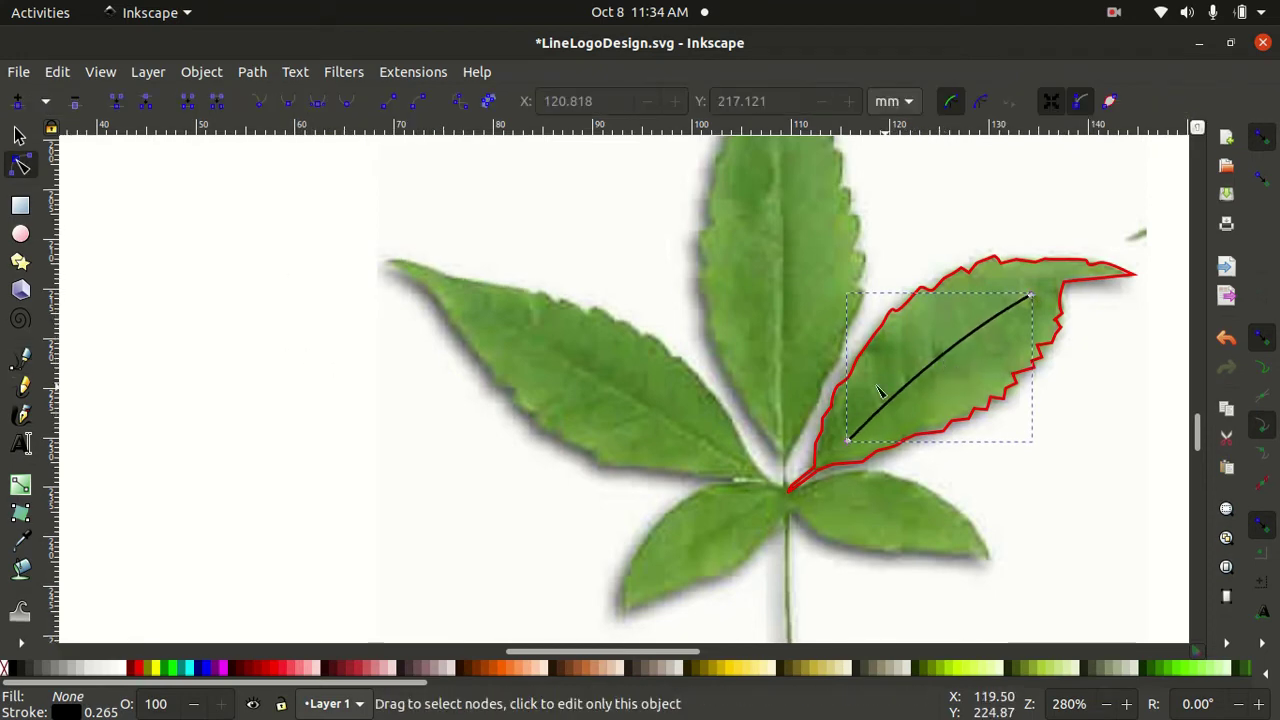
# Draw a tapered vein above the midrib using the 'Triangle in' shape
pyautogui.press('b')
pyautogui.click(344, 102)
pyautogui.click(300, 127)
pyautogui.click(903, 326)
pyautogui.doubleClick(906, 377)
# Narrow the vein's taper and bend it slightly left with the Node tool
pyautogui.scroll(2, 941, 357)
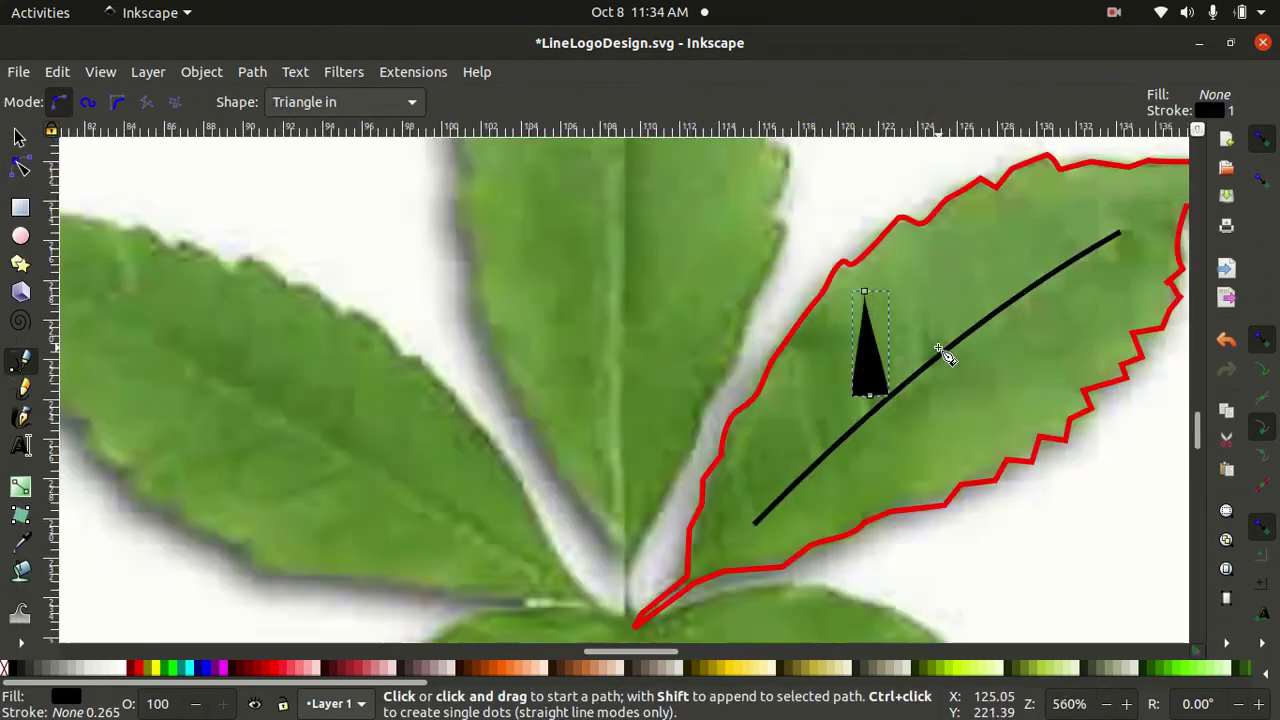
pyautogui.scroll(2, 940, 350)
pyautogui.scroll(2, 803, 443)
pyautogui.press('n')
pyautogui.moveTo(837, 429); pyautogui.dragTo(757, 443)
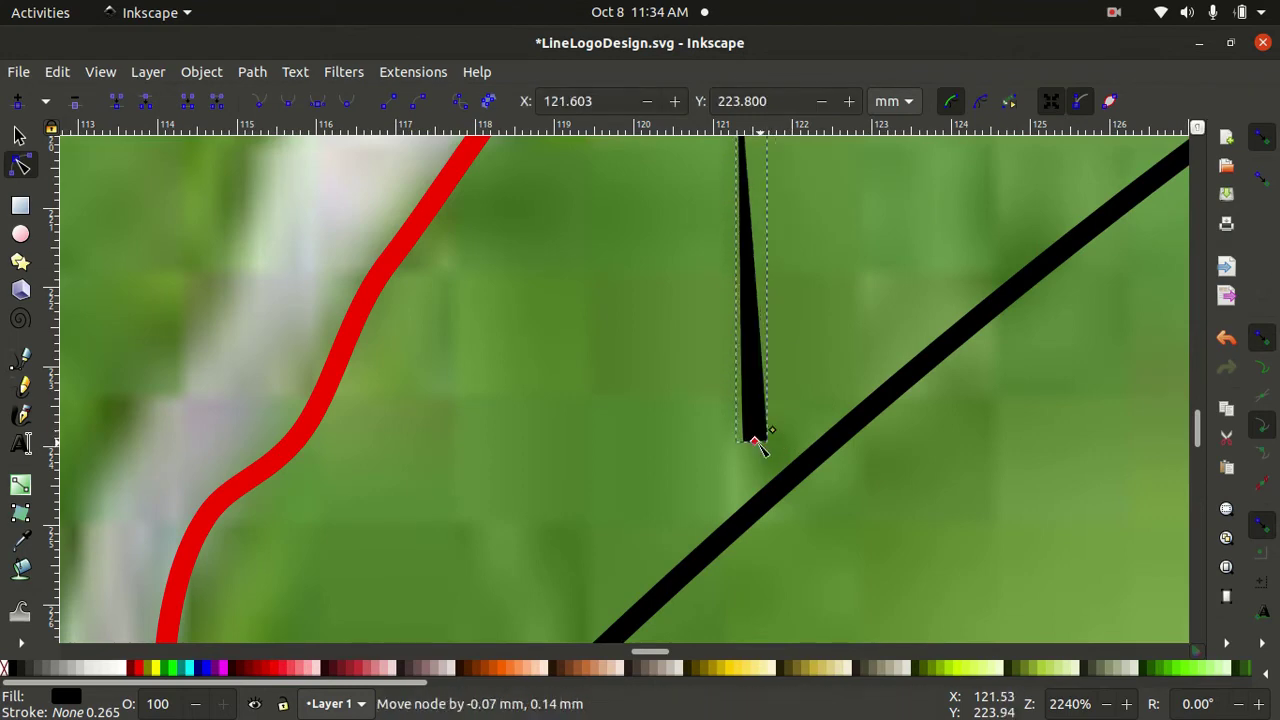
pyautogui.scroll(1, 886, 449)
pyautogui.scroll(-3, 886, 449)
pyautogui.press('Escape')
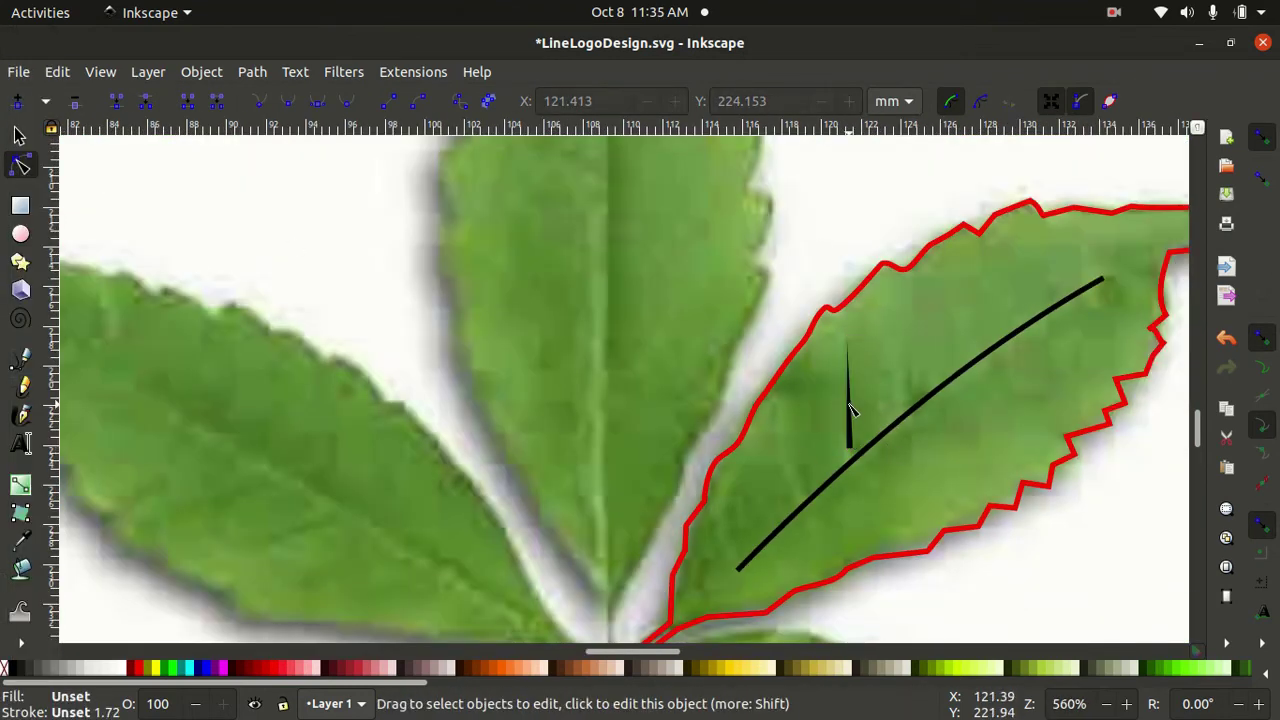
pyautogui.moveTo(851, 410); pyautogui.dragTo(850, 420)
# Stamp and position copies of the vein along the upper side of the midrib
pyautogui.press('s')
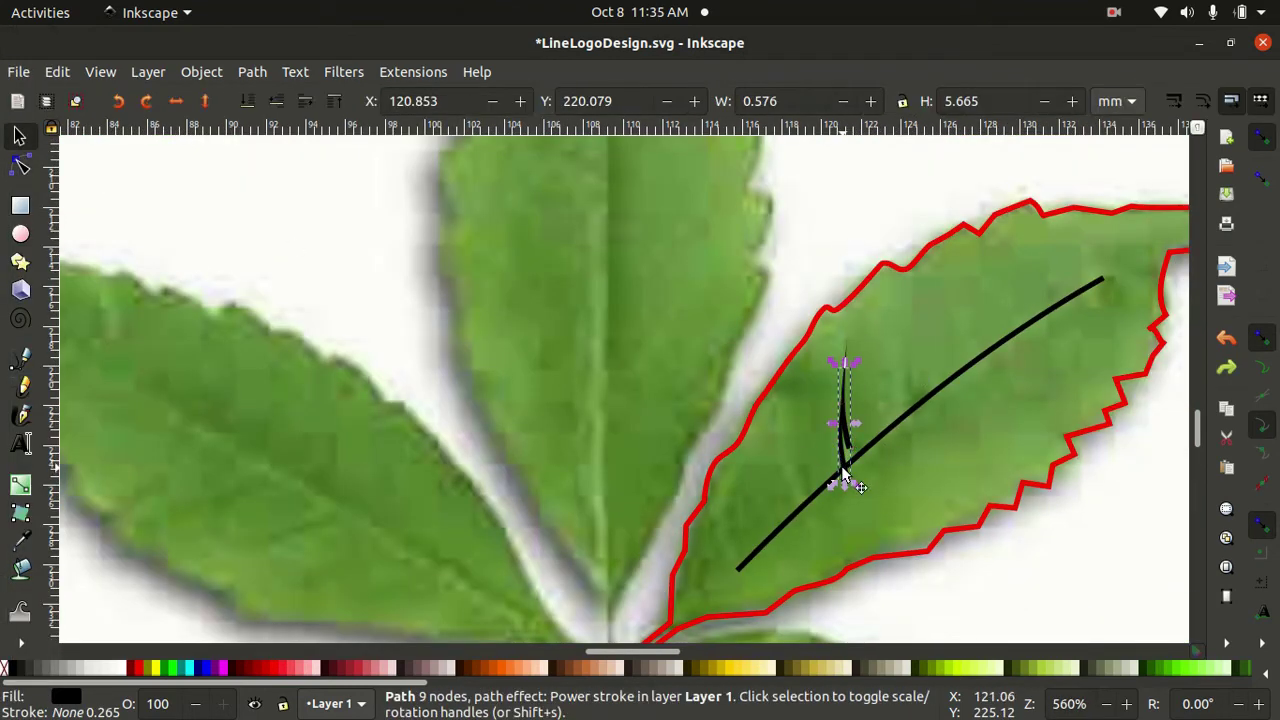
pyautogui.moveTo(846, 475); pyautogui.dragTo(910, 400)
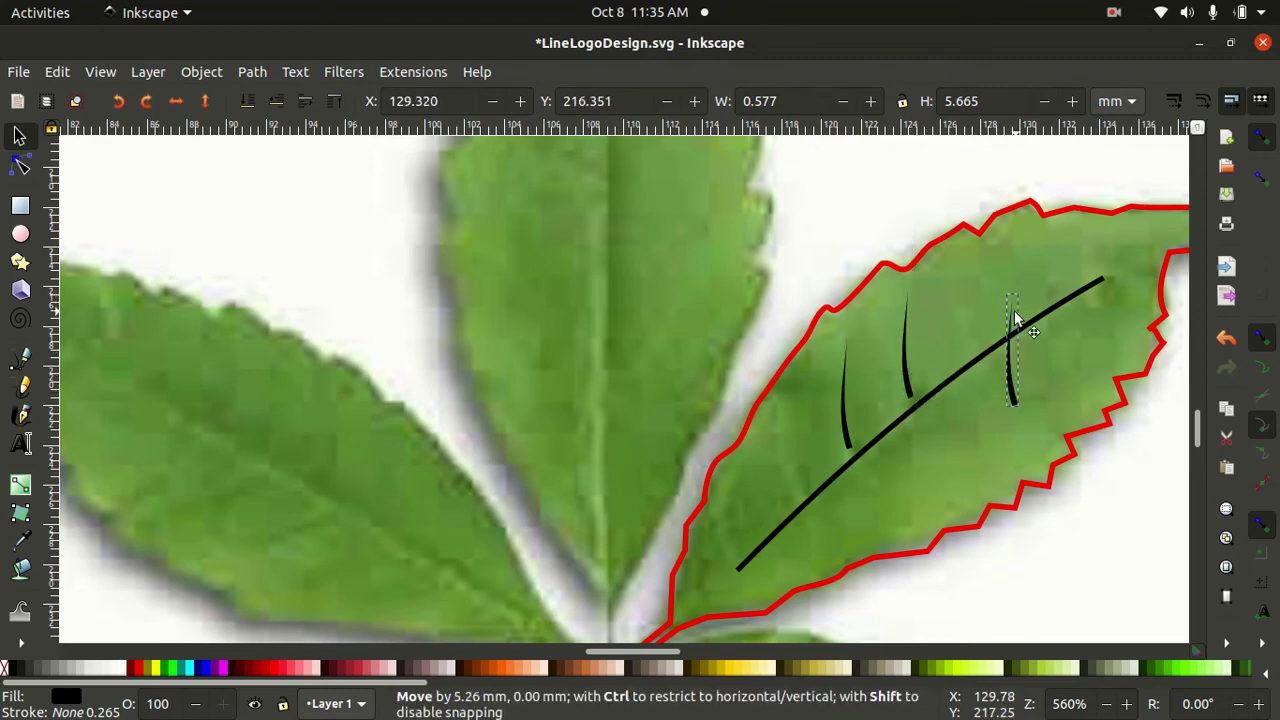
pyautogui.moveTo(997, 403); pyautogui.dragTo(968, 400)
pyautogui.moveTo(794, 405)
pyautogui.mouseDown()
pyautogui.moveTo(806, 486)
pyautogui.moveTo(995, 262)
pyautogui.moveTo(1037, 362)
pyautogui.mouseUp()
pyautogui.hotkey('ctrl', 'd')
pyautogui.click(909, 390)
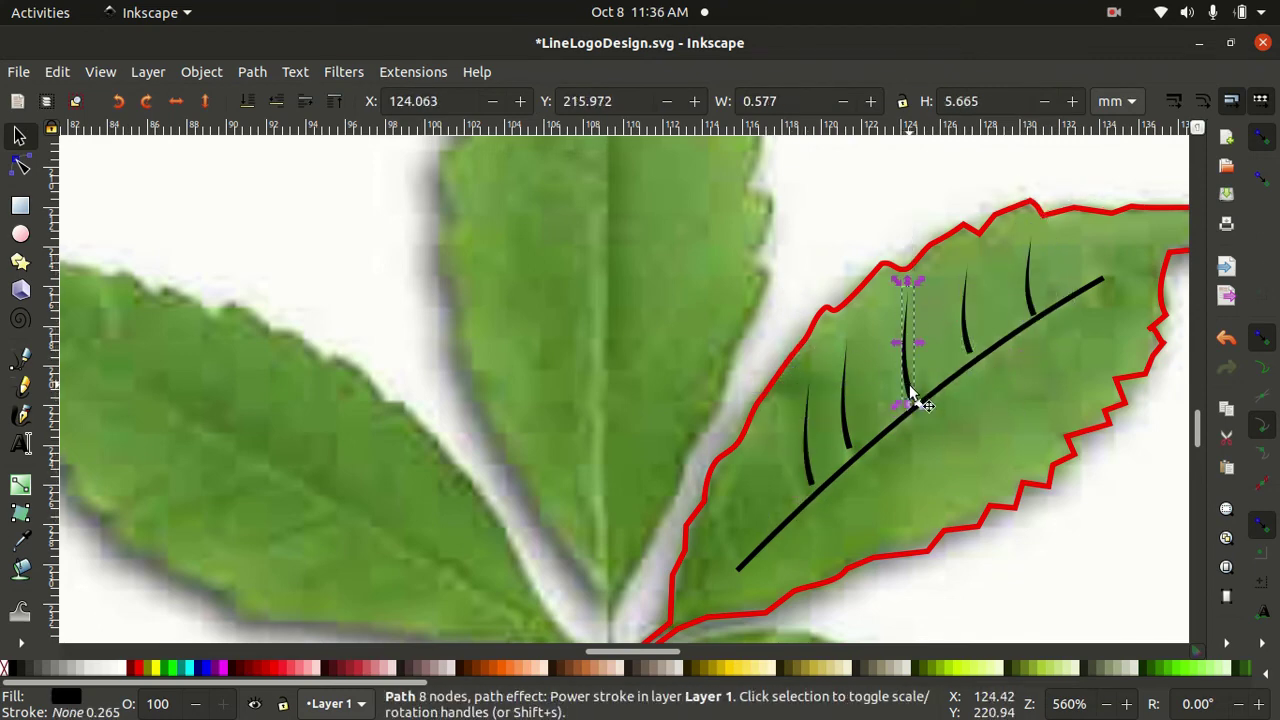
pyautogui.click(1010, 563)
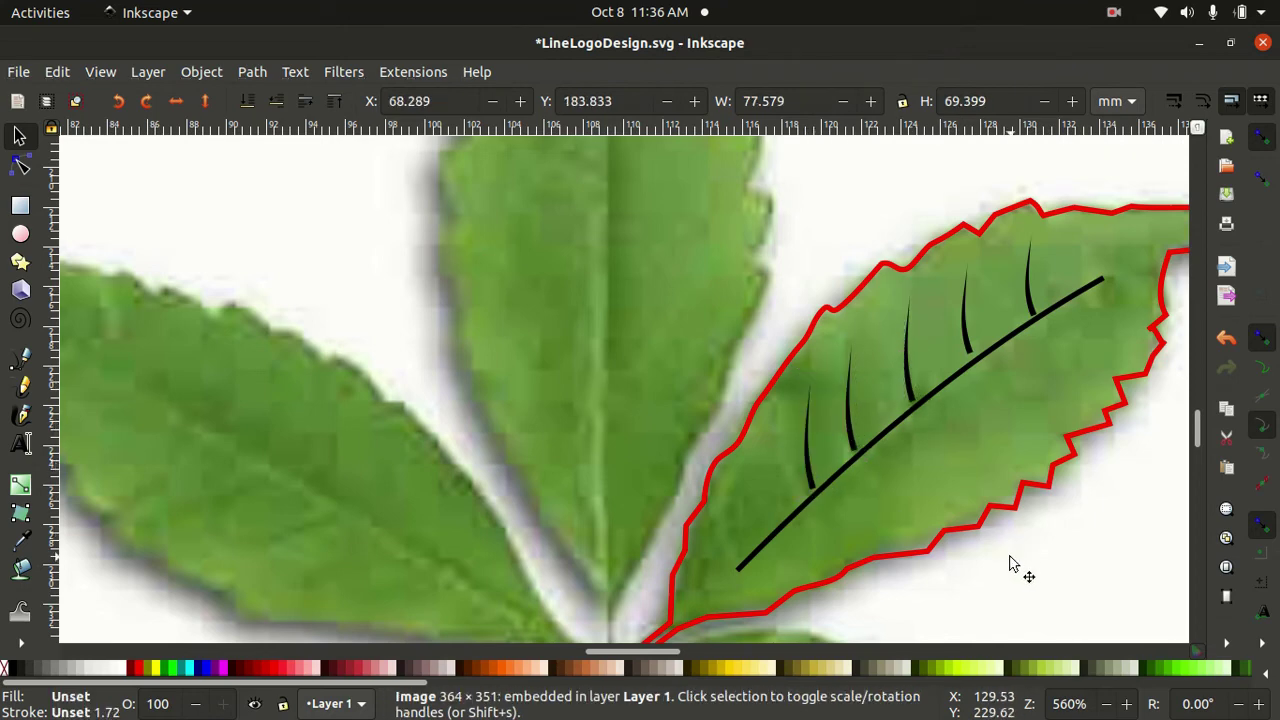
# Draw a short tapered vein below the midrib
pyautogui.press('b')
pyautogui.click(1001, 455)
pyautogui.doubleClick(911, 438)
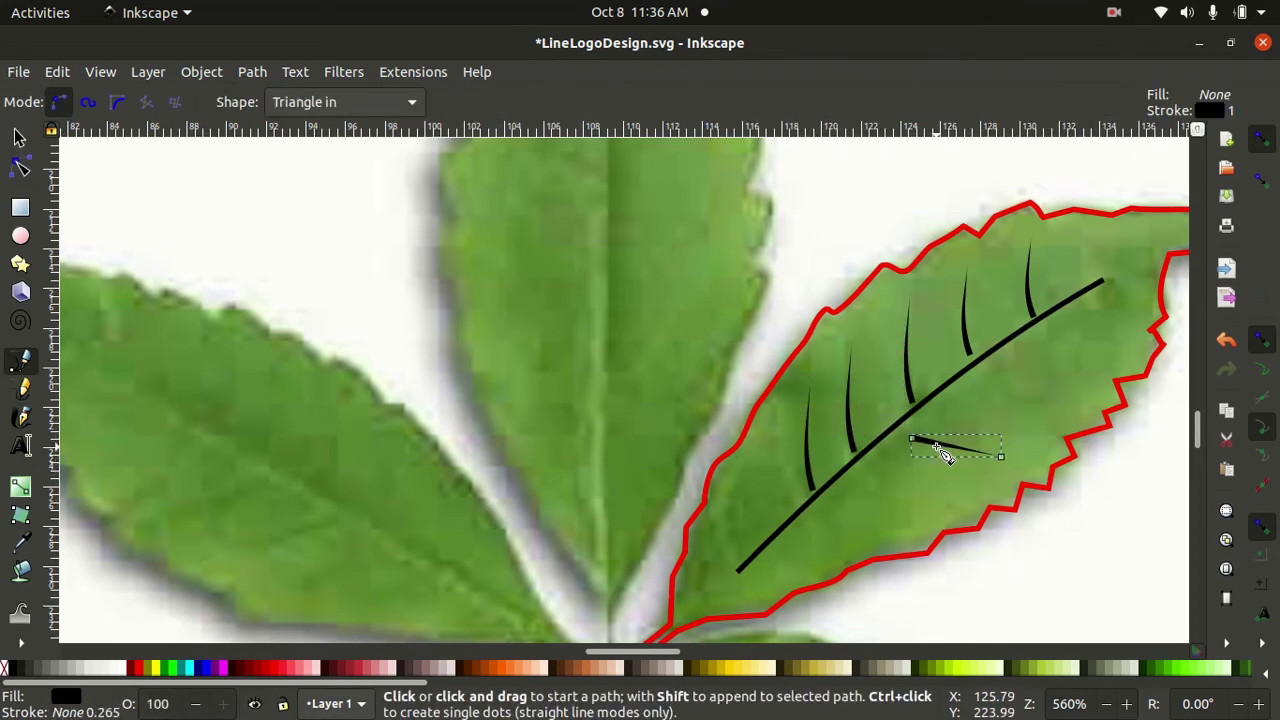
pyautogui.press('n')
pyautogui.press('Escape')
pyautogui.click(957, 455)
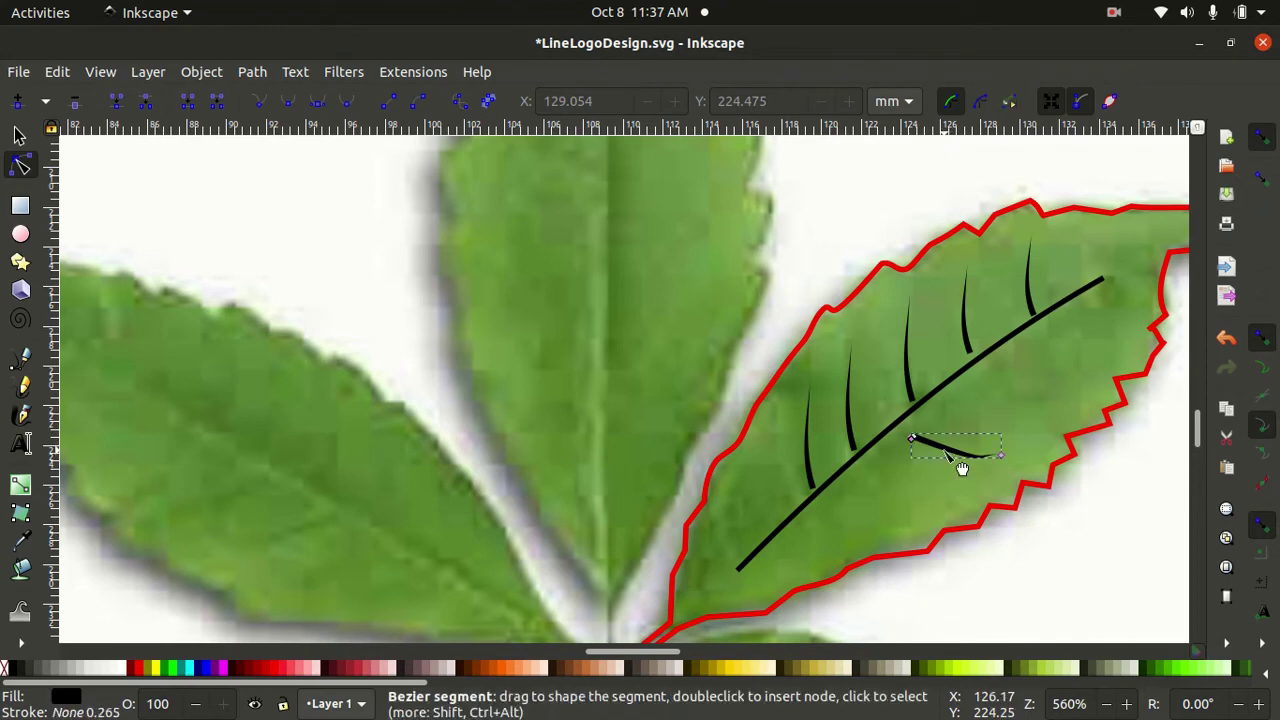
pyautogui.click(18, 137)
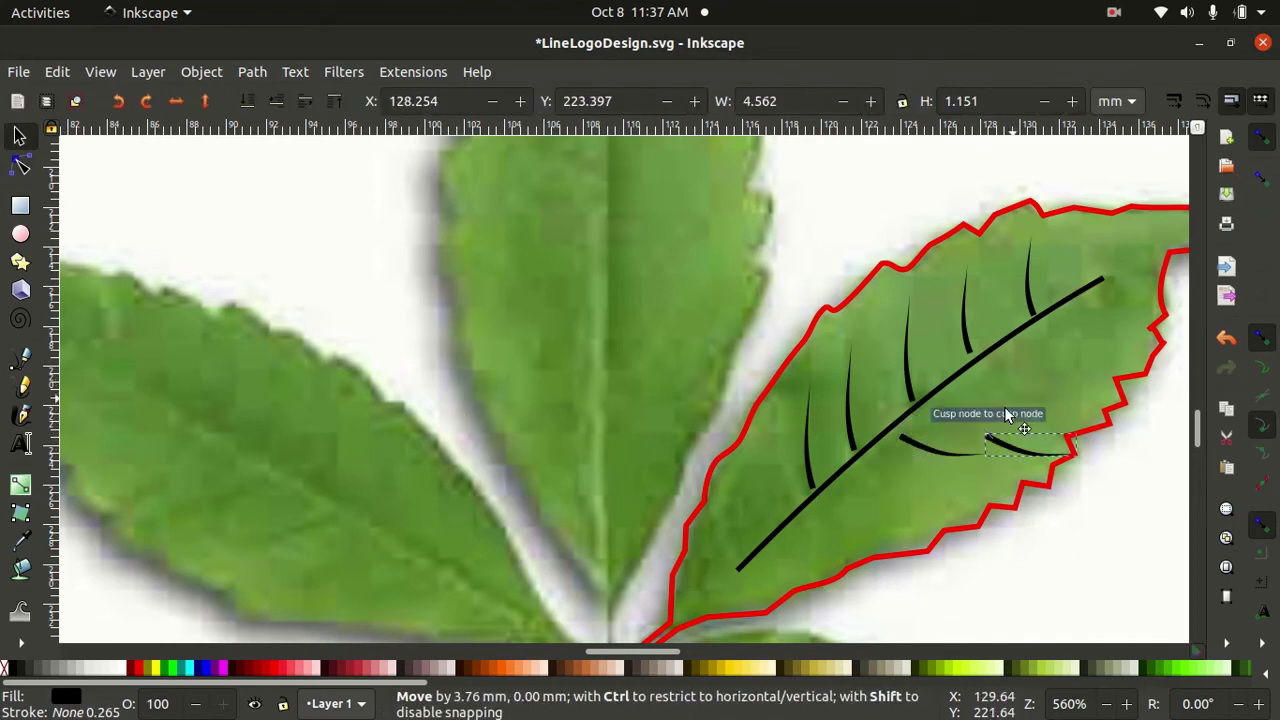
# Stamp copies of the lower vein with Space and place them along the midrib
pyautogui.moveTo(1088, 322); pyautogui.dragTo(850, 552)
pyautogui.press('space')
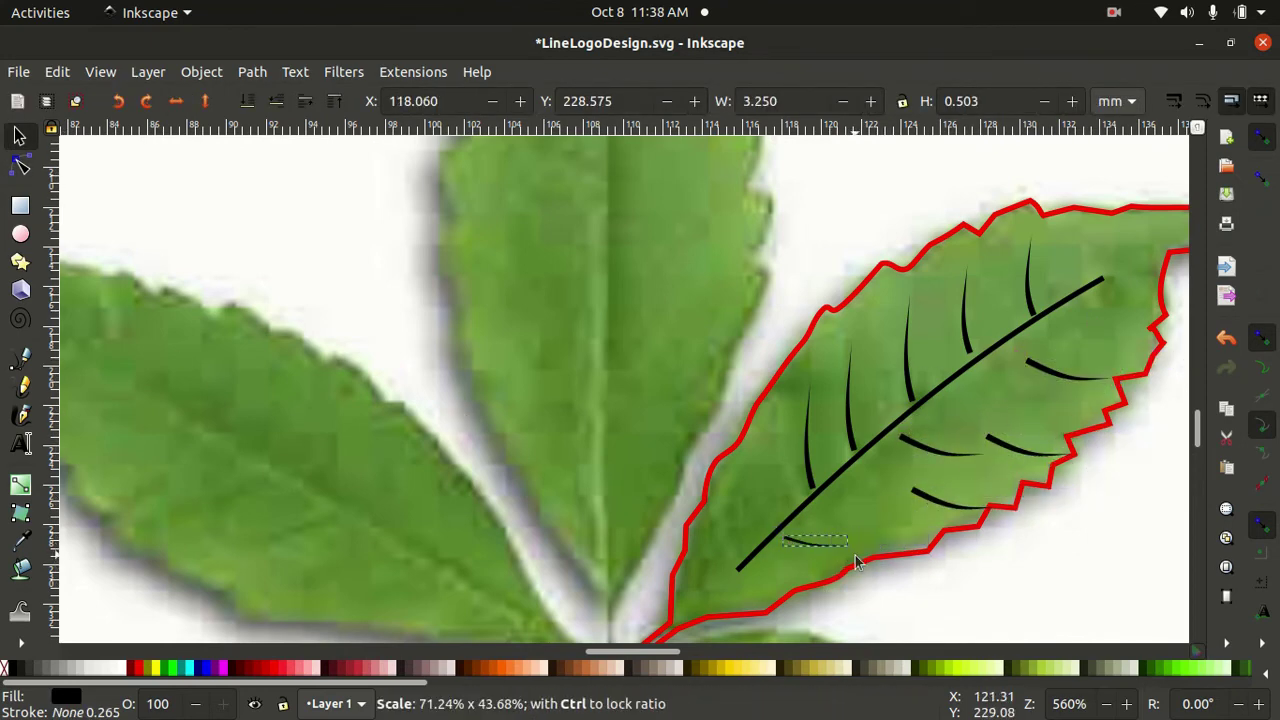
pyautogui.moveTo(905, 512); pyautogui.dragTo(865, 485)
pyautogui.press('space')
pyautogui.moveTo(926, 456)
pyautogui.mouseDown()
pyautogui.moveTo(1034, 467)
pyautogui.moveTo(1009, 421)
pyautogui.mouseUp()
pyautogui.moveTo(1073, 383); pyautogui.dragTo(1061, 365)
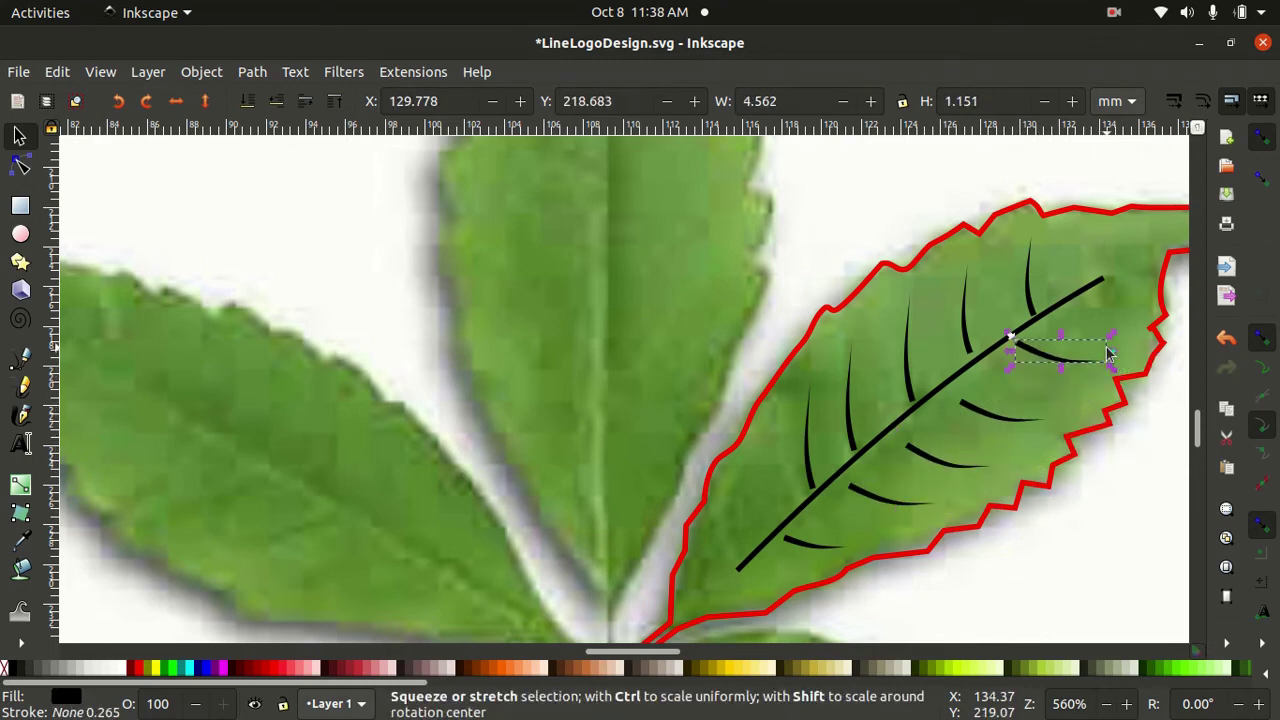
pyautogui.scroll(3, 1063, 351)
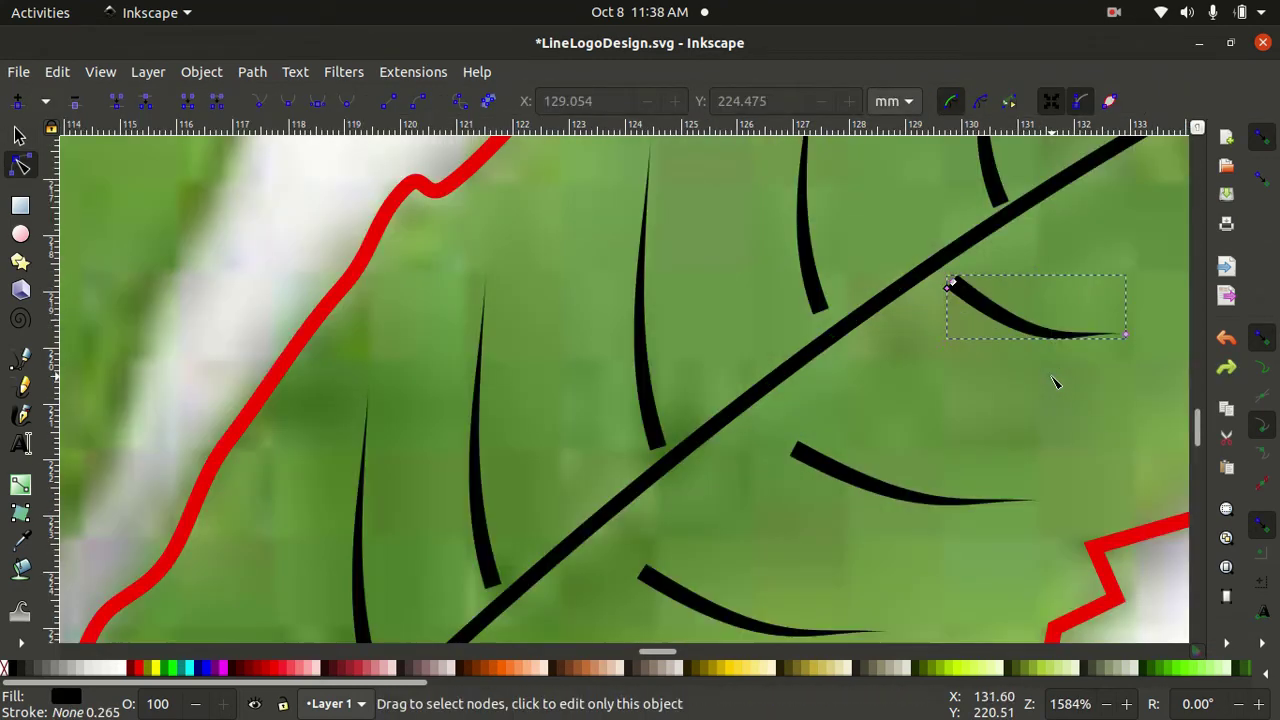
pyautogui.click(960, 495)
pyautogui.scroll(3, 951, 402)
pyautogui.click(990, 379)
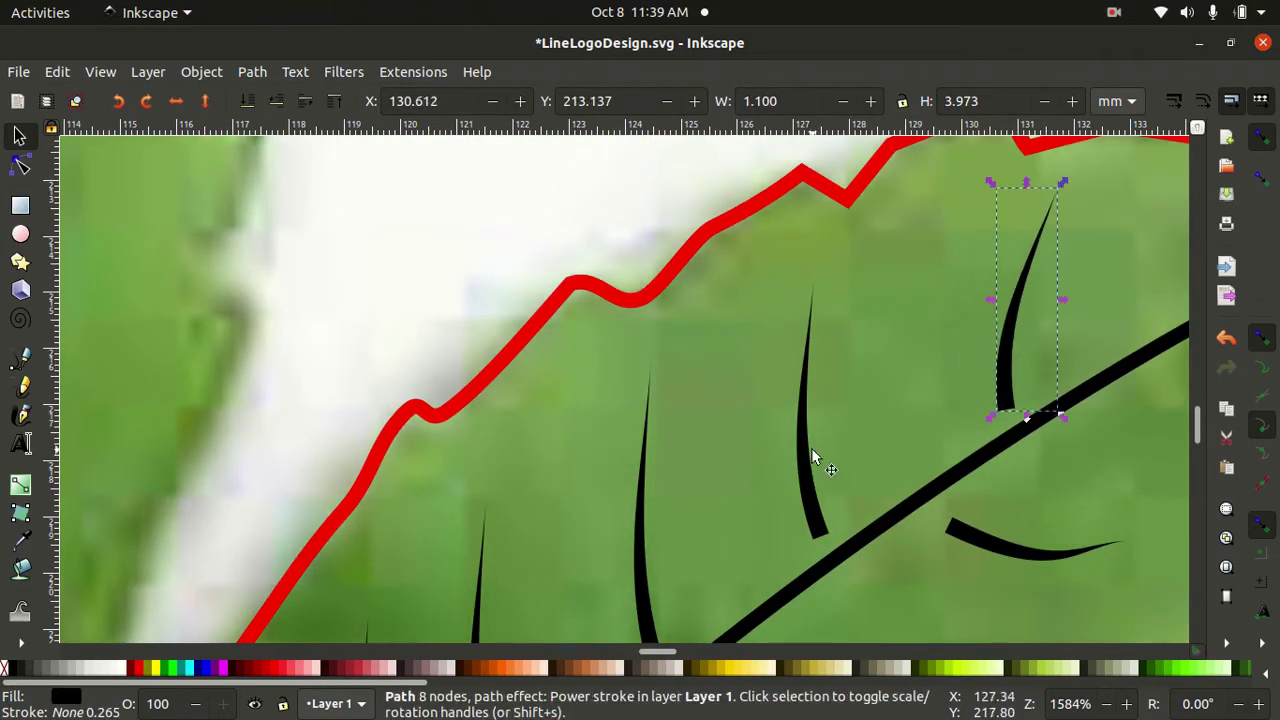
pyautogui.scroll(-2, 811, 448)
pyautogui.scroll(-1, 985, 523)
# Delete the leaf reference photo and bring up the red leaf outline's nodes
pyautogui.click(1057, 555)
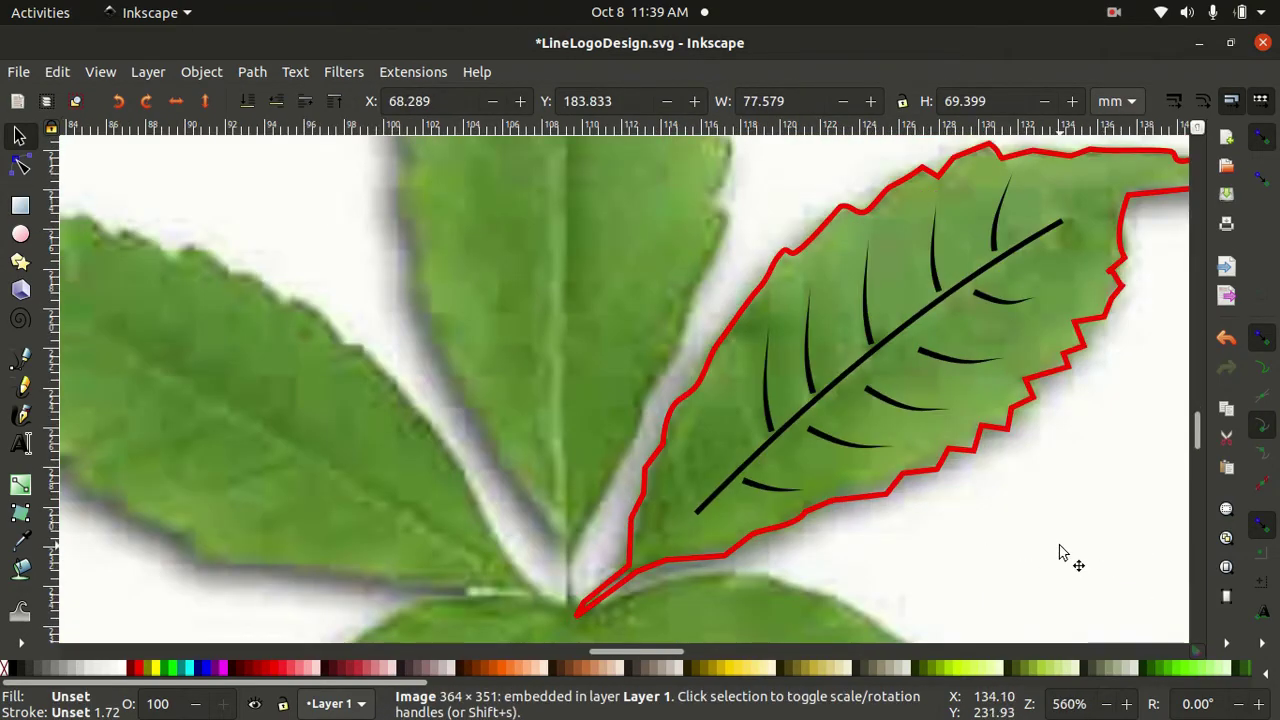
pyautogui.press('Delete')
pyautogui.scroll(-1, 1100, 558)
pyautogui.hscroll(2, 1105, 560)
pyautogui.doubleClick(480, 545)
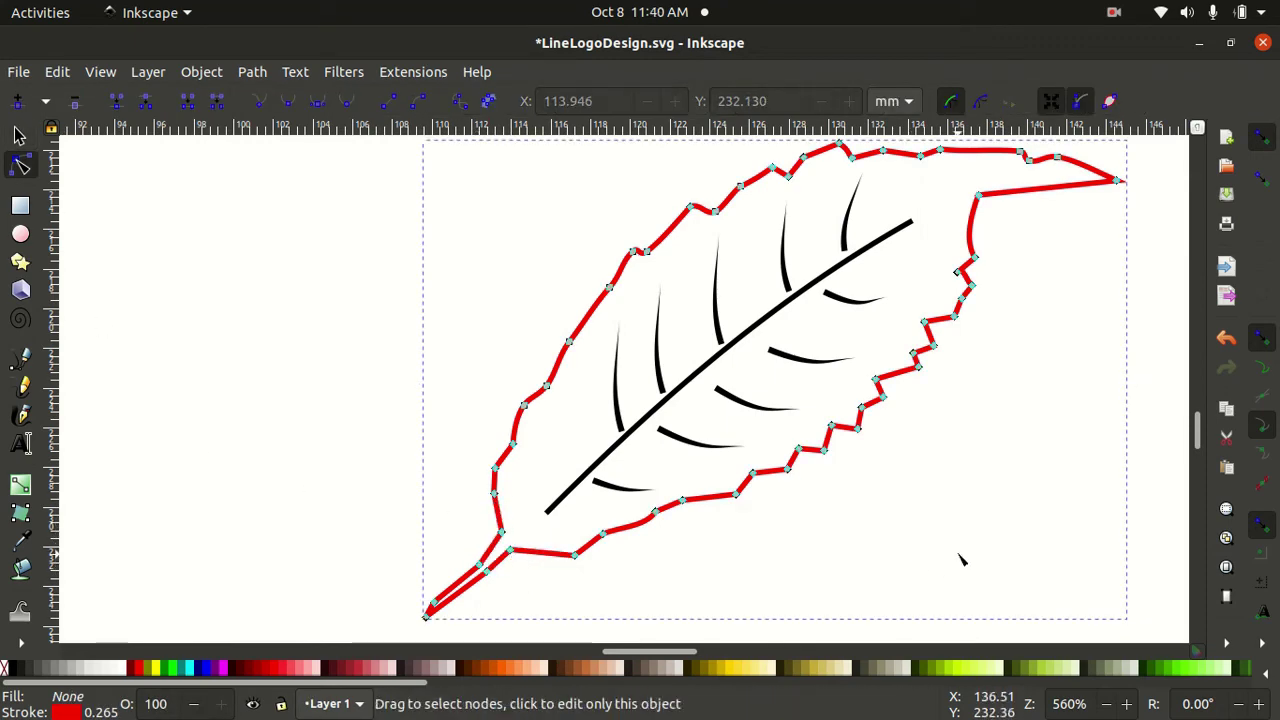
pyautogui.keyDown('ctrl'); pyautogui.scroll(-2, 960, 560); pyautogui.keyUp('ctrl')
pyautogui.moveTo(614, 300); pyautogui.dragTo(1100, 612)
pyautogui.press('Escape')
pyautogui.keyDown('ctrl'); pyautogui.scroll(1, 969, 536); pyautogui.keyUp('ctrl')
# Extend the black midrib toward the leaf tip and curve its last segment upward
pyautogui.click(925, 320)
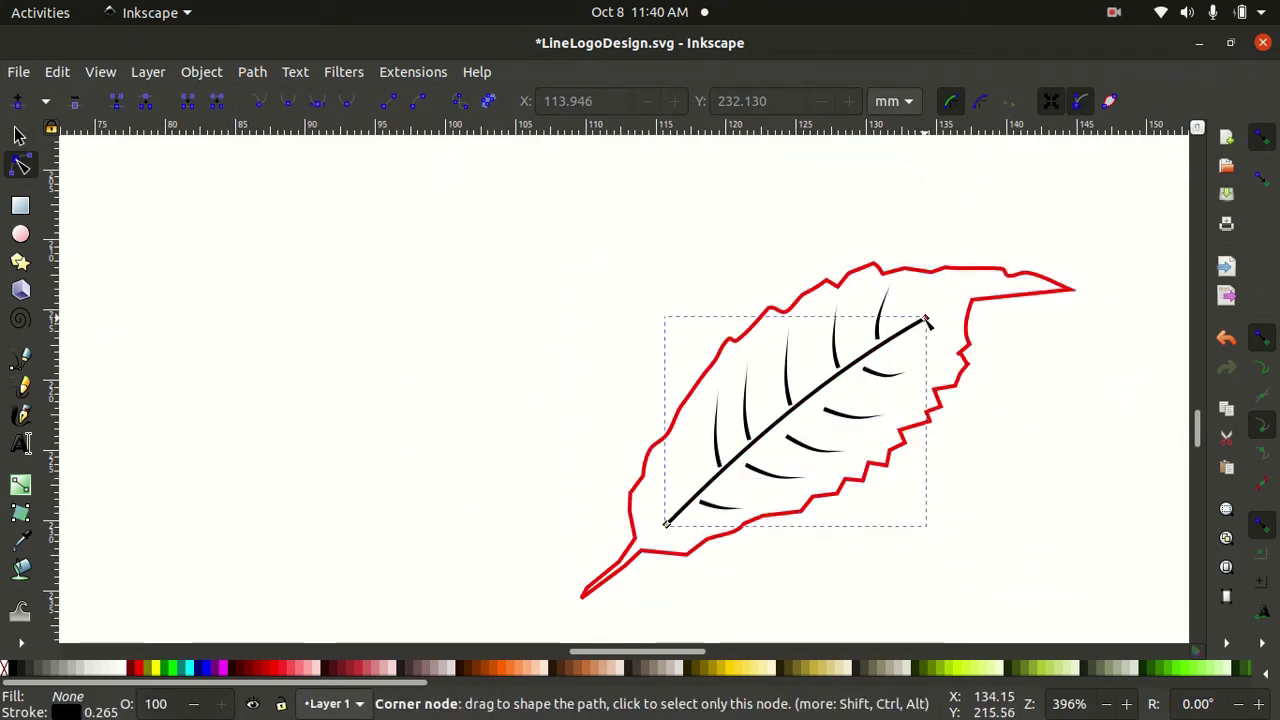
pyautogui.click(22, 358)
pyautogui.click(925, 320)
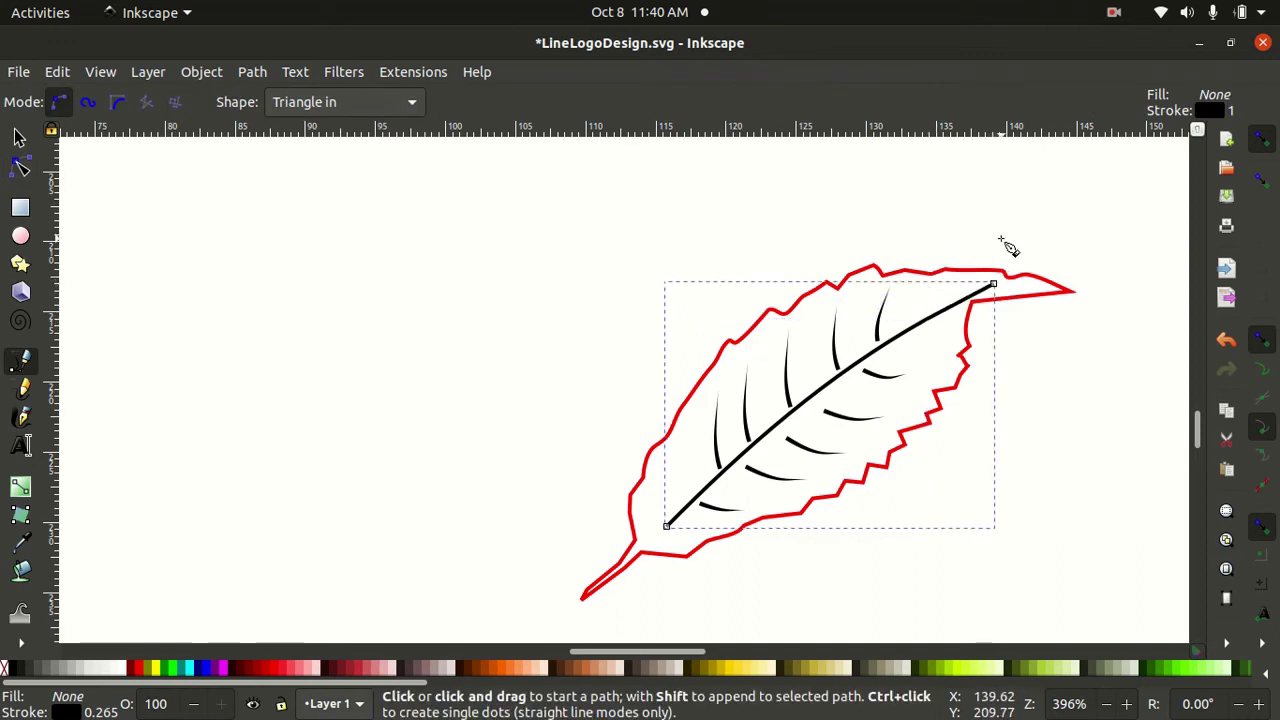
pyautogui.press('n')
pyautogui.moveTo(951, 320); pyautogui.dragTo(998, 288)
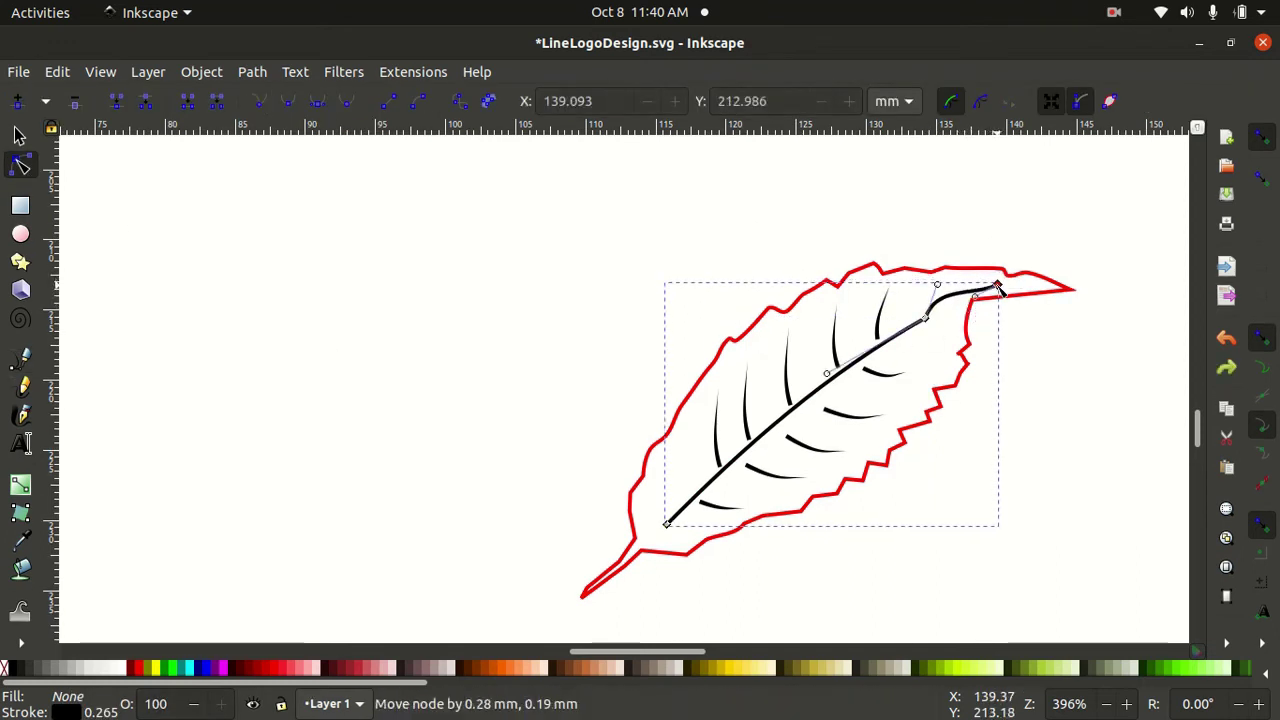
# Shrink the small vein near the tip, shift it up-left, then select all leaf parts
pyautogui.click(893, 372)
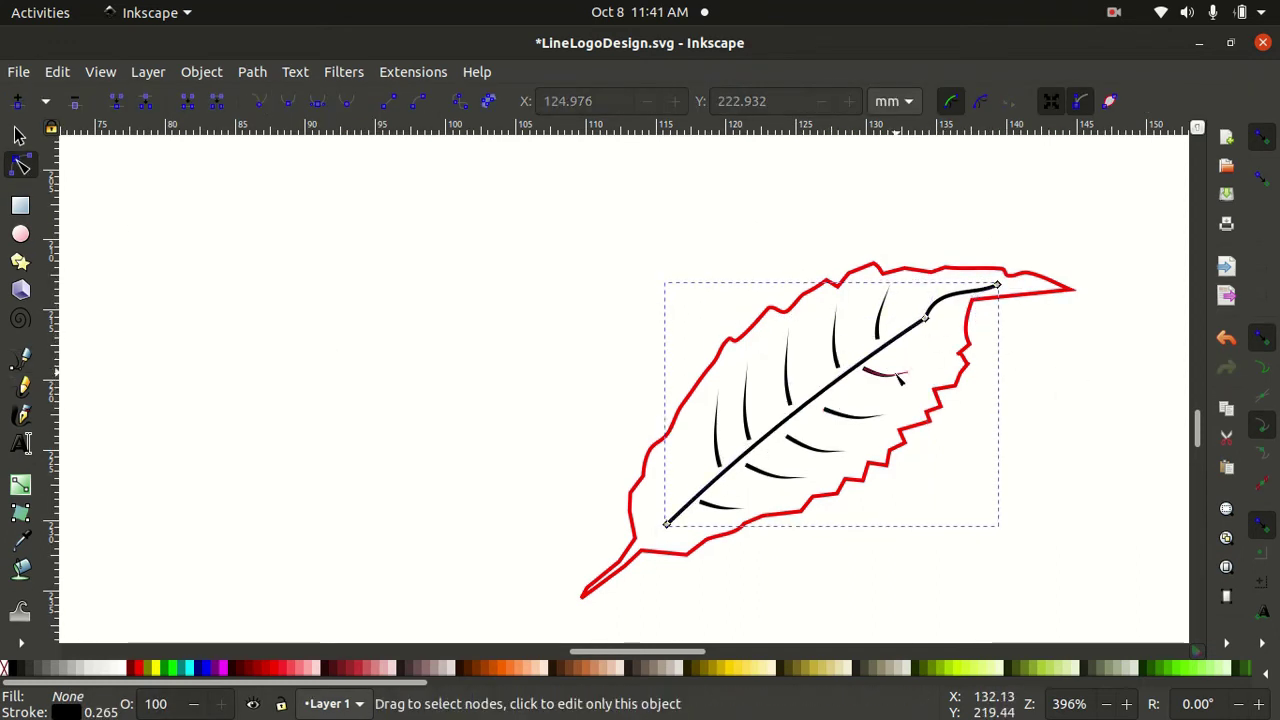
pyautogui.press('s')
pyautogui.moveTo(951, 372); pyautogui.dragTo(971, 251)
pyautogui.scroll(2, 934, 342)
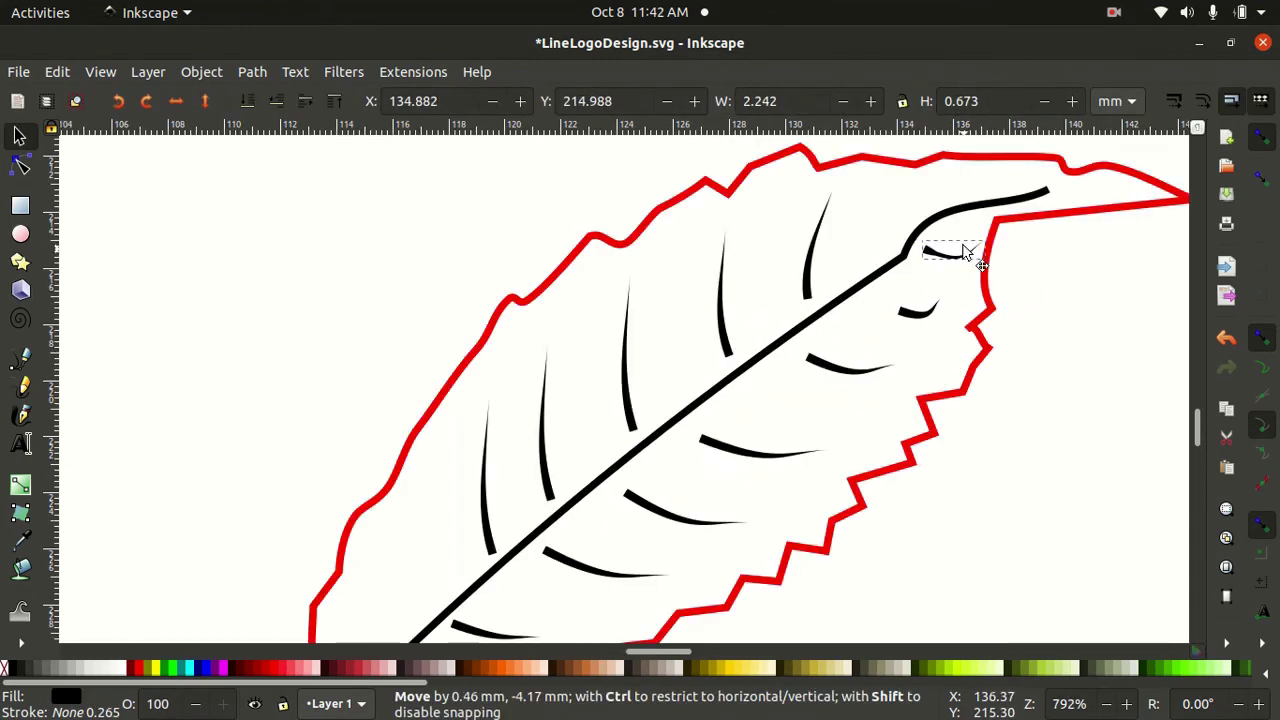
pyautogui.click(1063, 491)
pyautogui.scroll(-3, 1063, 491)
pyautogui.moveTo(648, 343)
pyautogui.mouseDown()
pyautogui.moveTo(951, 405)
pyautogui.moveTo(1149, 571)
pyautogui.moveTo(1009, 527)
pyautogui.mouseUp()
# Combine the leaf into one path with green stroke and no fill, beside the cat logo
pyautogui.hotkey('ctrl', 'k')
pyautogui.click(5, 667)
pyautogui.keyDown('shift'); pyautogui.click(983, 667); pyautogui.keyUp('shift')
pyautogui.moveTo(931, 436); pyautogui.dragTo(895, 480)
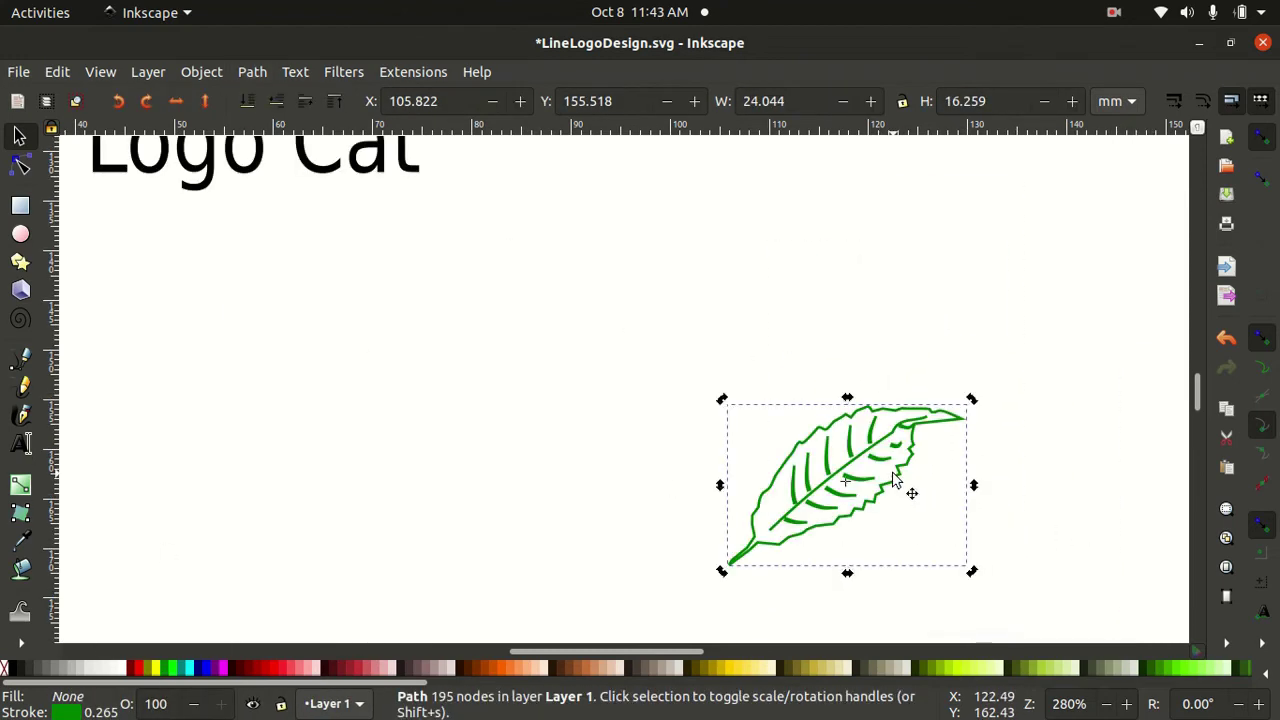
# Reposition the green leaf and enlarge it to about 45 mm wide
pyautogui.moveTo(800, 510); pyautogui.dragTo(942, 315)
pyautogui.scroll(3, 823, 449)
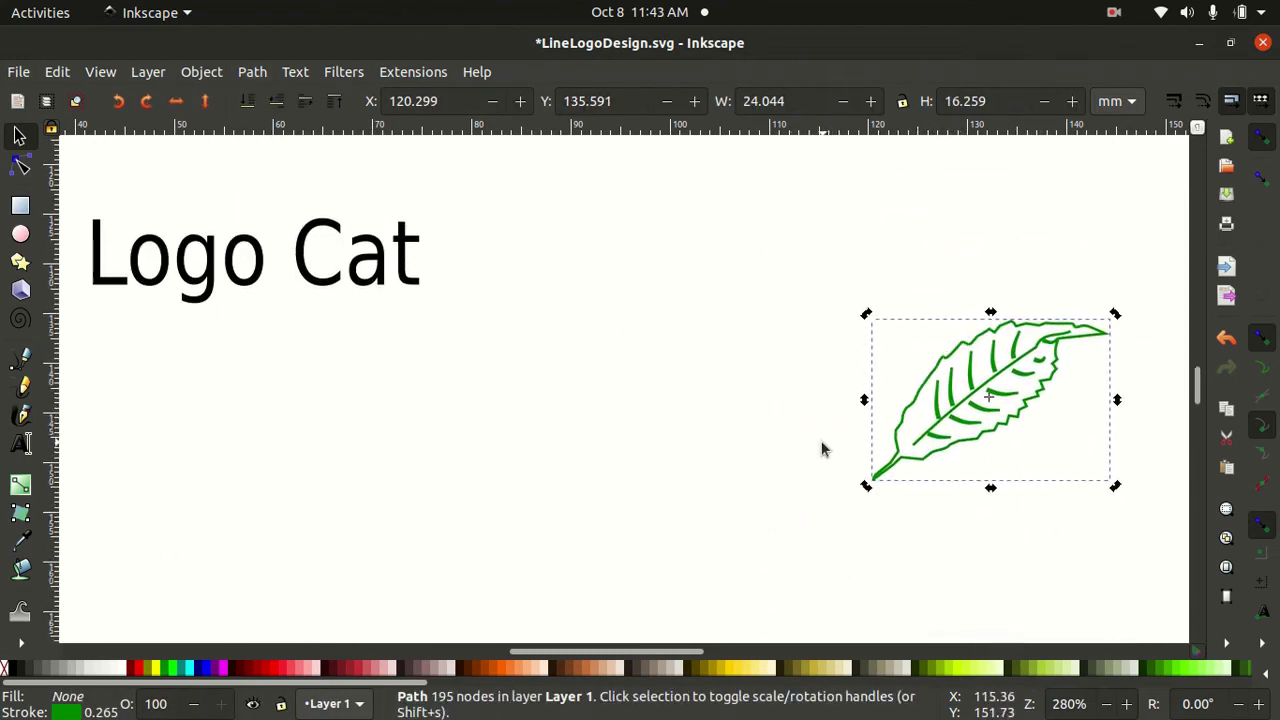
pyautogui.scroll(1, 809, 434)
pyautogui.scroll(2, 803, 447)
pyautogui.hscroll(-3, 803, 440)
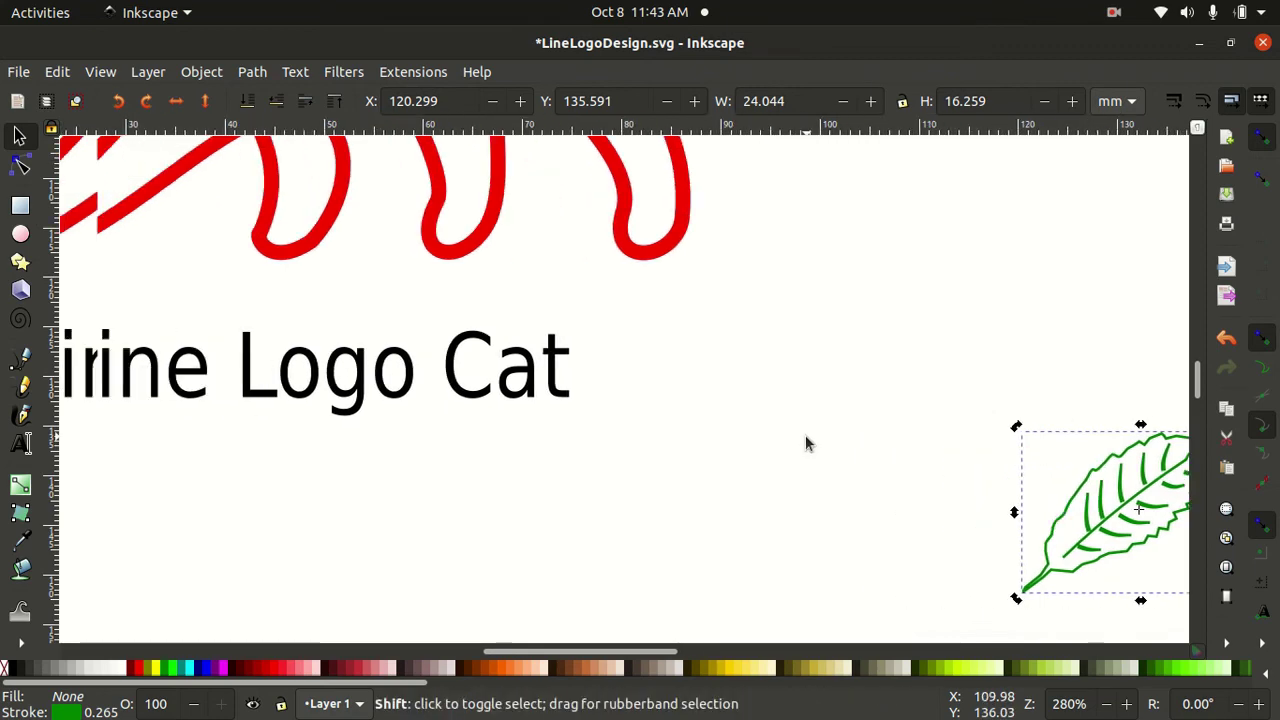
pyautogui.hscroll(3, 805, 437)
pyautogui.hscroll(5, 803, 440)
pyautogui.scroll(2, 948, 464)
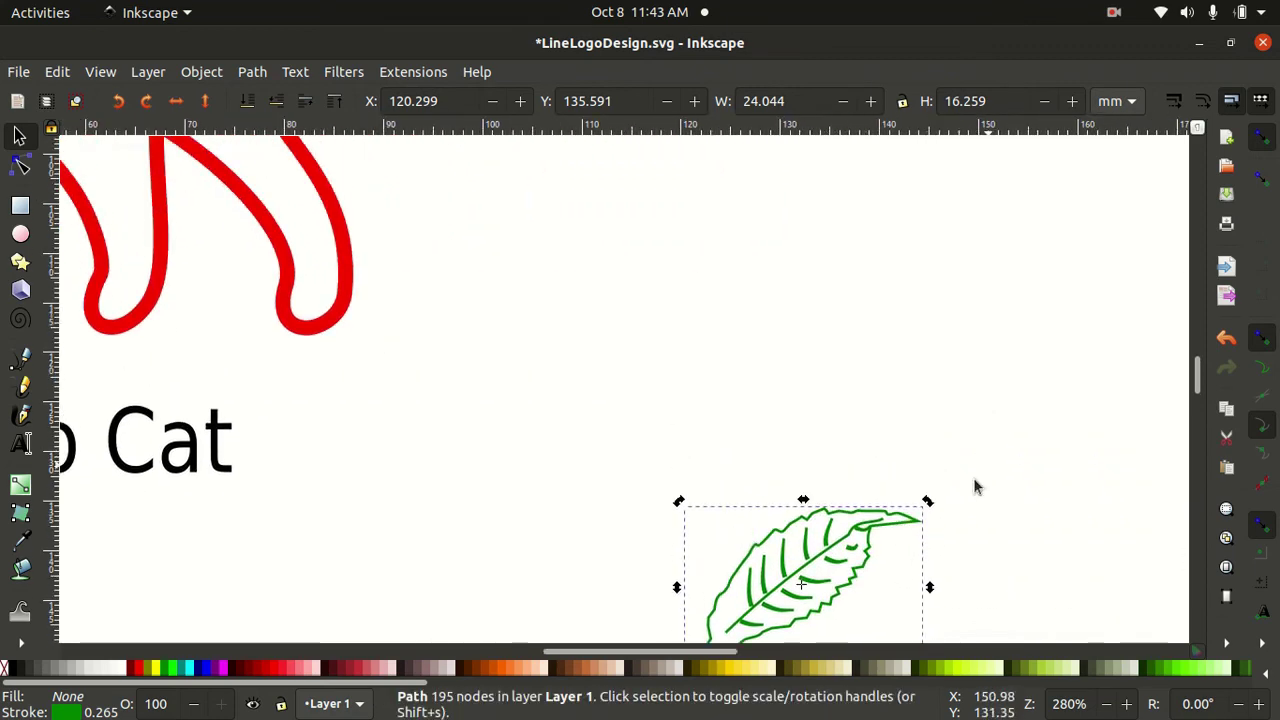
pyautogui.moveTo(804, 628); pyautogui.dragTo(908, 388)
pyautogui.scroll(3, 900, 420)
pyautogui.scroll(4, 905, 400)
pyautogui.hscroll(5, 908, 388)
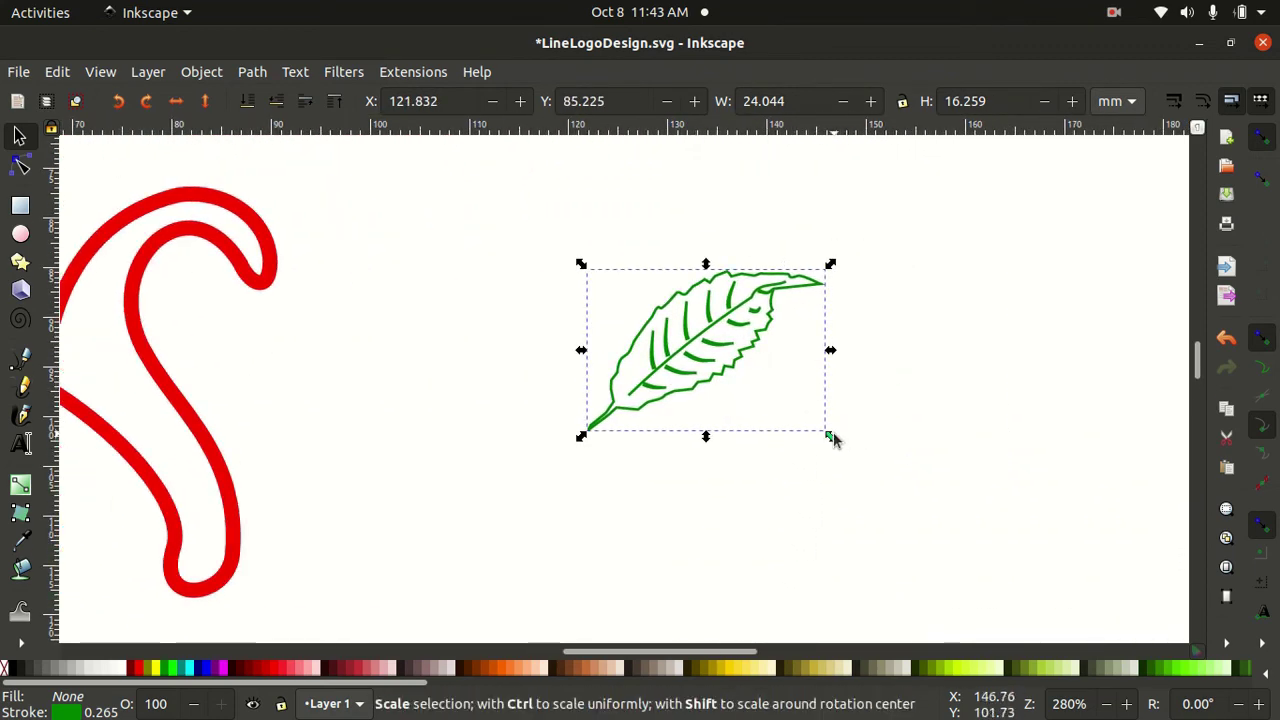
pyautogui.moveTo(834, 434); pyautogui.dragTo(1050, 575)
pyautogui.click(883, 405)
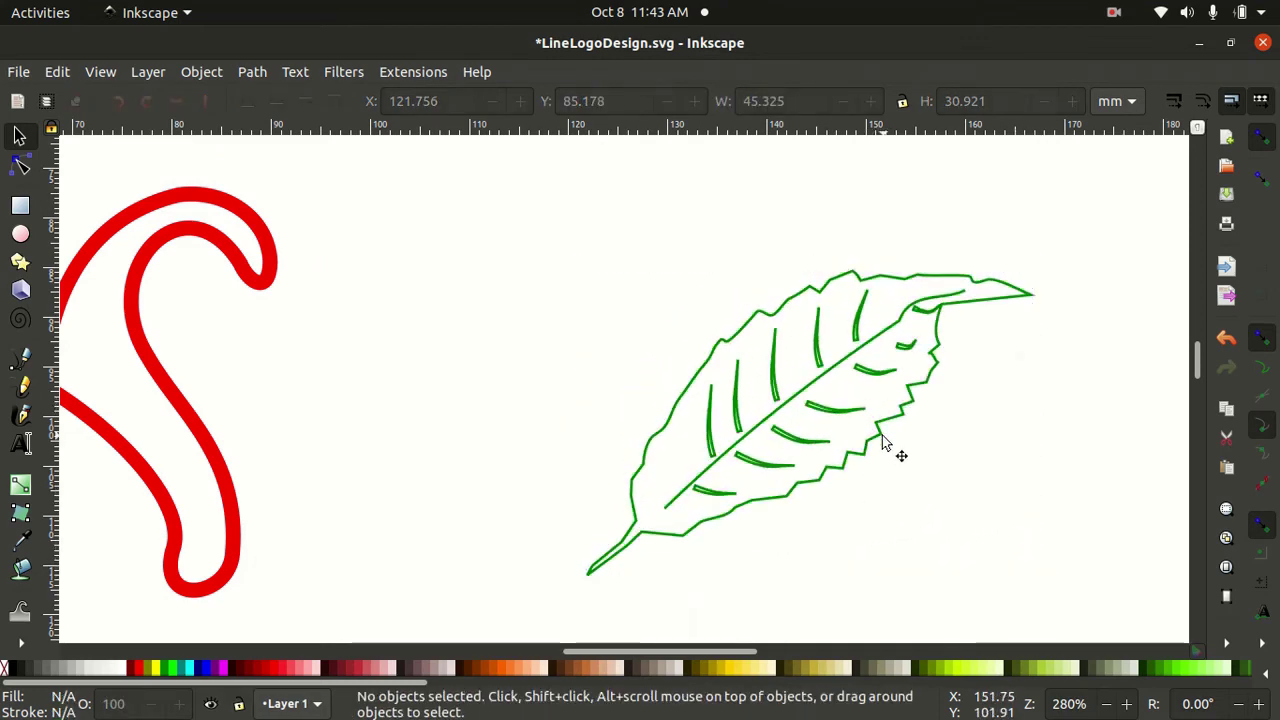
pyautogui.moveTo(883, 443); pyautogui.dragTo(893, 356)
pyautogui.scroll(2, 935, 430)
pyautogui.scroll(4, 930, 420)
# Copy the 'Line Logo Vinta' label below the leaf and change it to 'Line Logo Lagundi'
pyautogui.click(884, 302)
pyautogui.moveTo(884, 302); pyautogui.dragTo(868, 470)
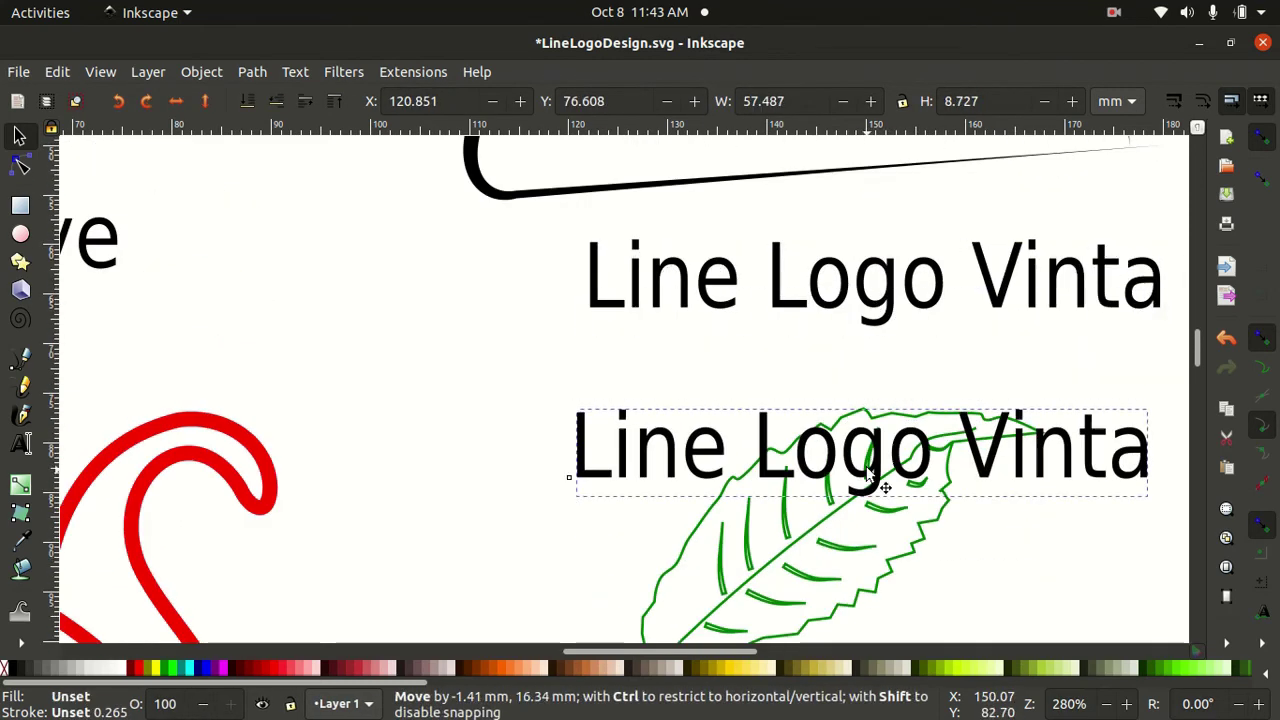
pyautogui.scroll(-6, 868, 478)
pyautogui.moveTo(864, 211); pyautogui.dragTo(827, 525)
pyautogui.doubleClick(944, 490)
pyautogui.write('L')
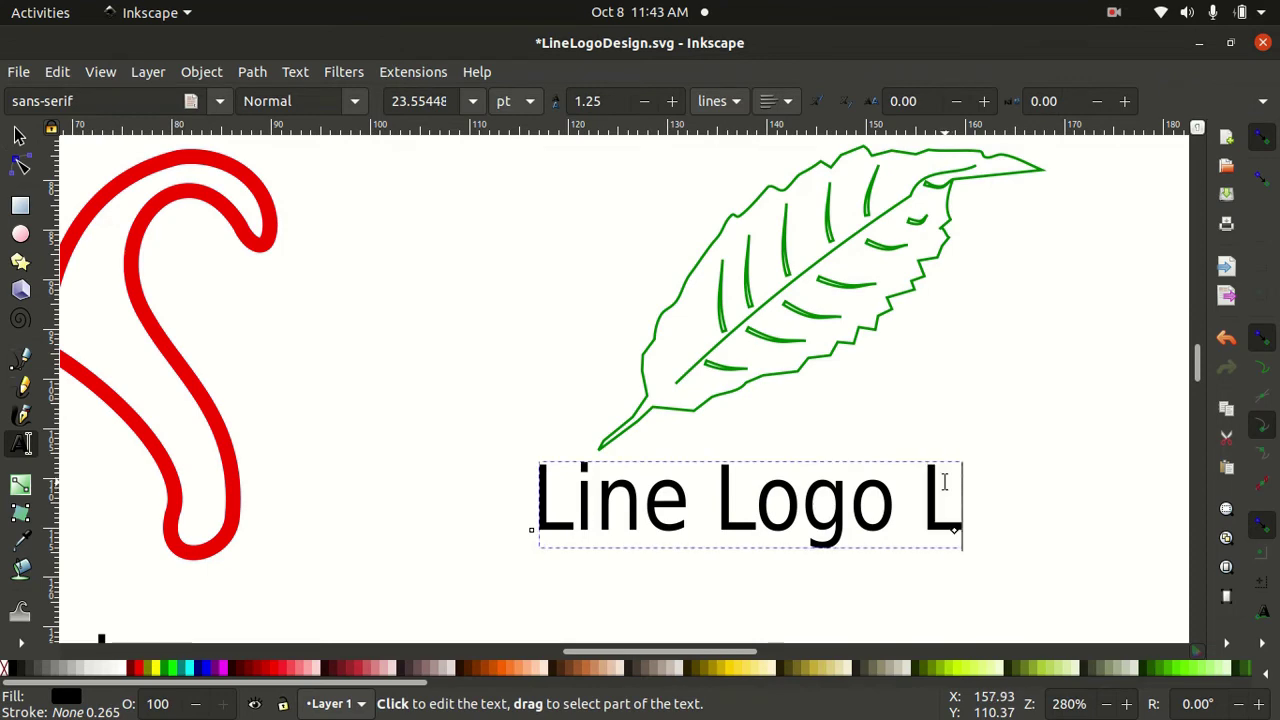
pyautogui.write('agundi')
pyautogui.press('F1')
# Enlarge the leaf to about 69.4 × 31.2 mm and tilt it about 17° clockwise
pyautogui.click(790, 355)
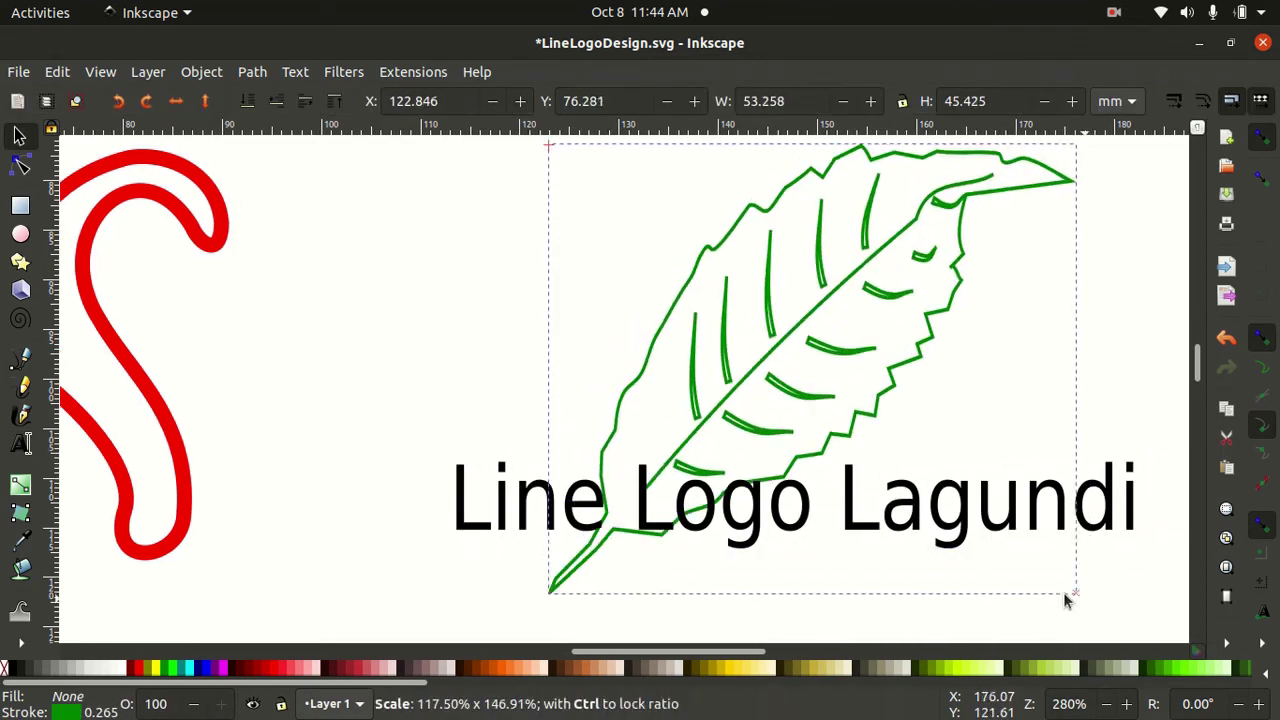
pyautogui.moveTo(1000, 455); pyautogui.dragTo(1120, 620)
pyautogui.click(822, 357)
pyautogui.moveTo(542, 620); pyautogui.dragTo(557, 571)
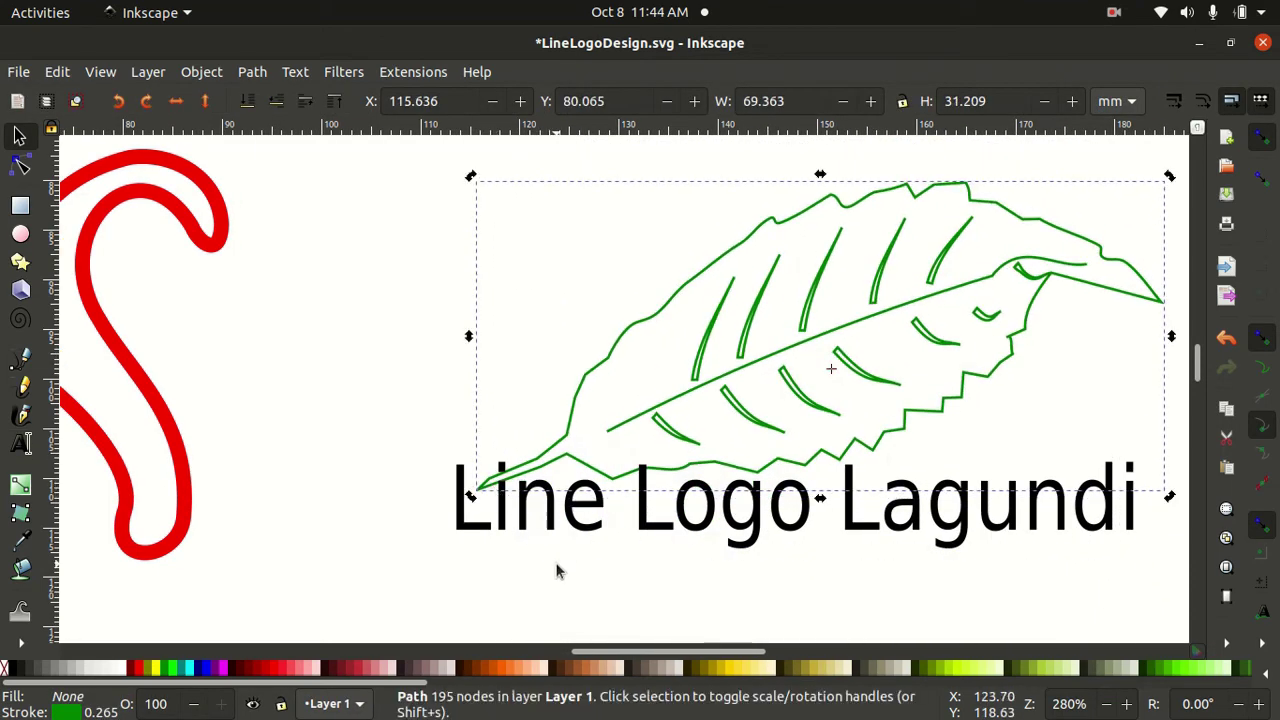
# Move the small curved stroke below the Vinta ship's middle sail
pyautogui.scroll(-3, 751, 373)
pyautogui.press('Escape')
pyautogui.scroll(3, 751, 373)
pyautogui.hscroll(-2, 751, 373)
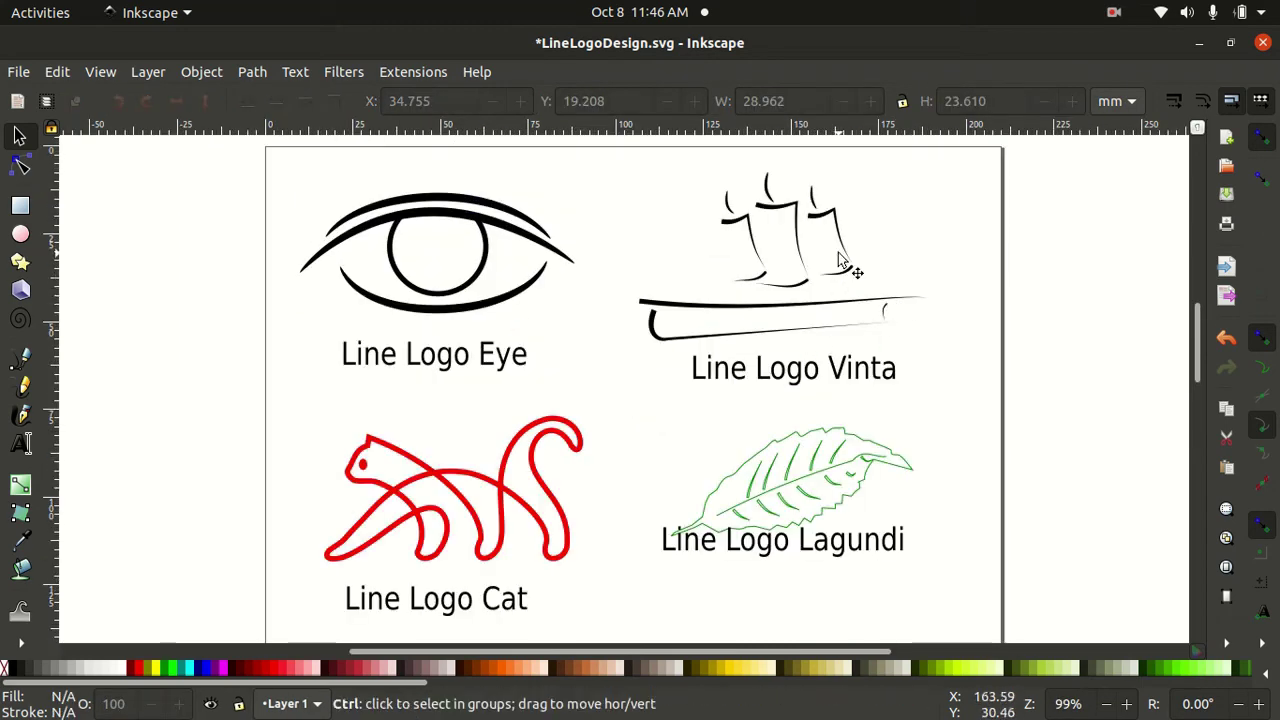
pyautogui.scroll(4, 840, 260)
pyautogui.scroll(3, 414, 234)
pyautogui.click(414, 234)
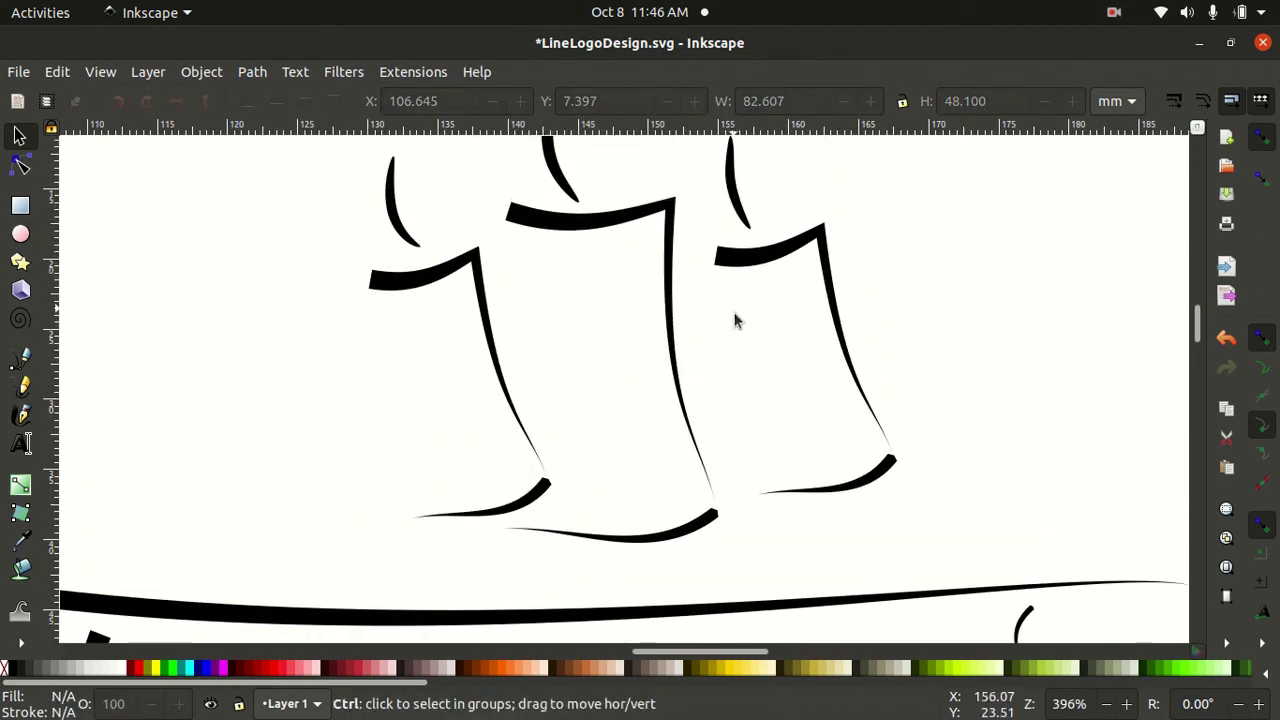
pyautogui.press('Escape')
pyautogui.scroll(-3, 735, 320)
pyautogui.click(677, 274)
pyautogui.moveTo(677, 274); pyautogui.dragTo(713, 408)
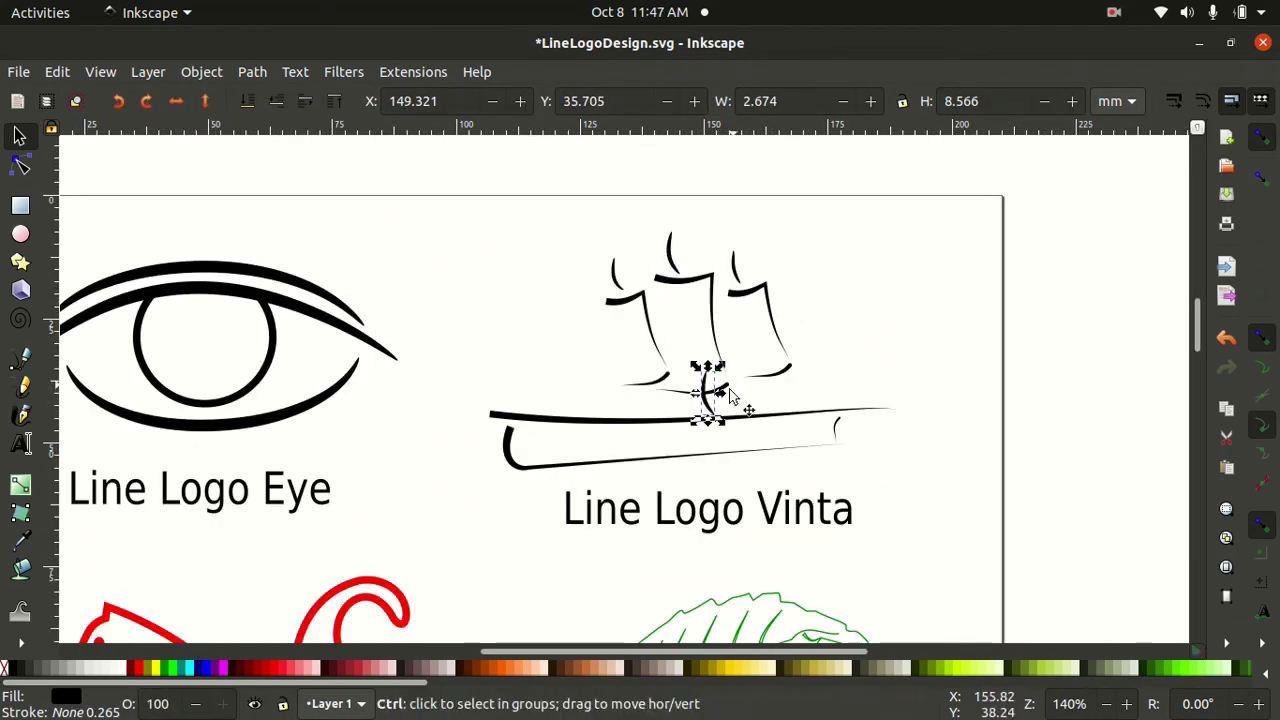
# Adjust the stroke's top node so it tucks under the middle sail's edge
pyautogui.scroll(5, 731, 397)
pyautogui.press('n')
pyautogui.moveTo(622, 272); pyautogui.dragTo(612, 300)
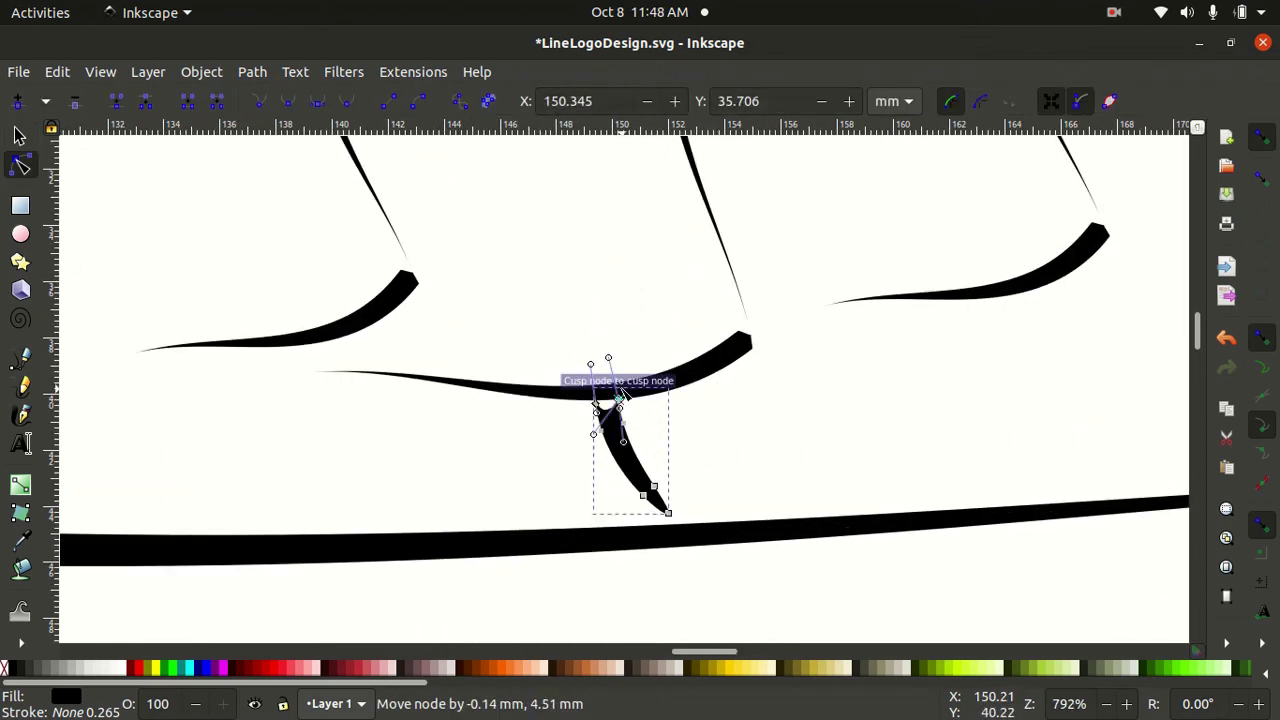
pyautogui.moveTo(610, 395); pyautogui.dragTo(611, 402)
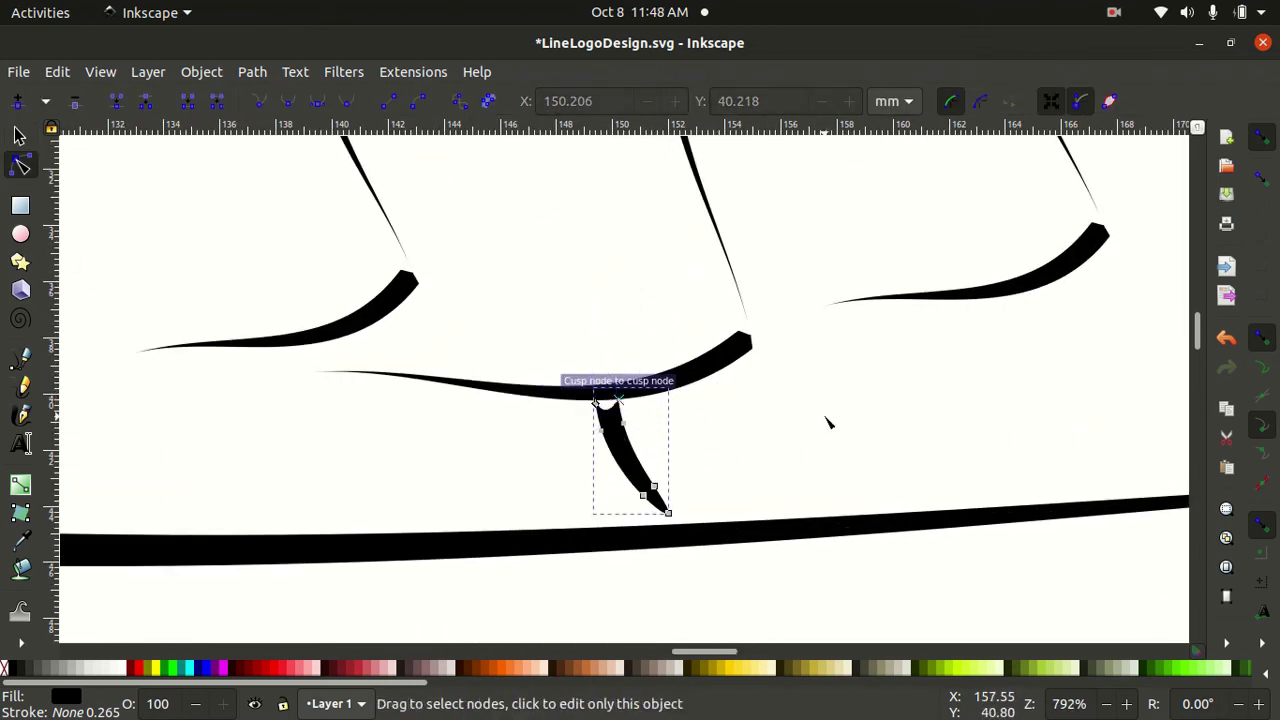
pyautogui.click(935, 436)
# Duplicate the stroke and place the copy under the right sail
pyautogui.click(668, 481)
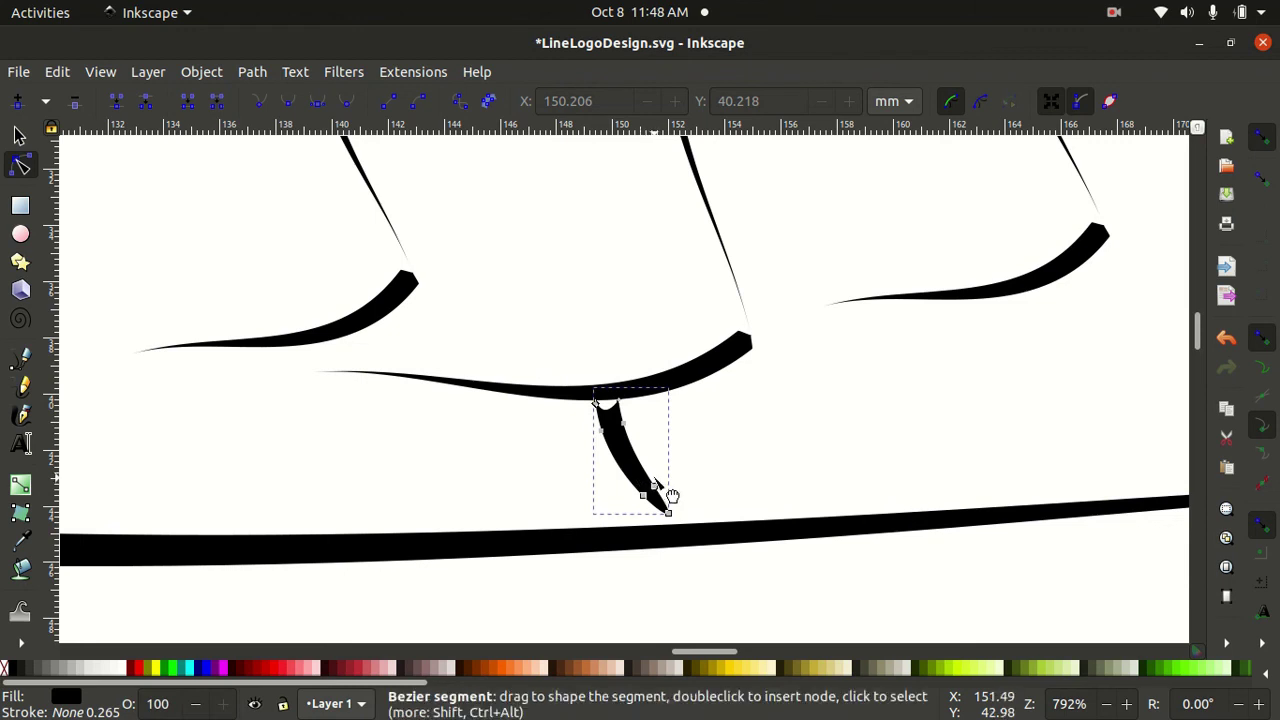
pyautogui.hotkey('ctrl', 'd')
pyautogui.moveTo(669, 491); pyautogui.dragTo(714, 509)
pyautogui.press('s')
pyautogui.press('Escape')
pyautogui.moveTo(692, 466); pyautogui.dragTo(1017, 358)
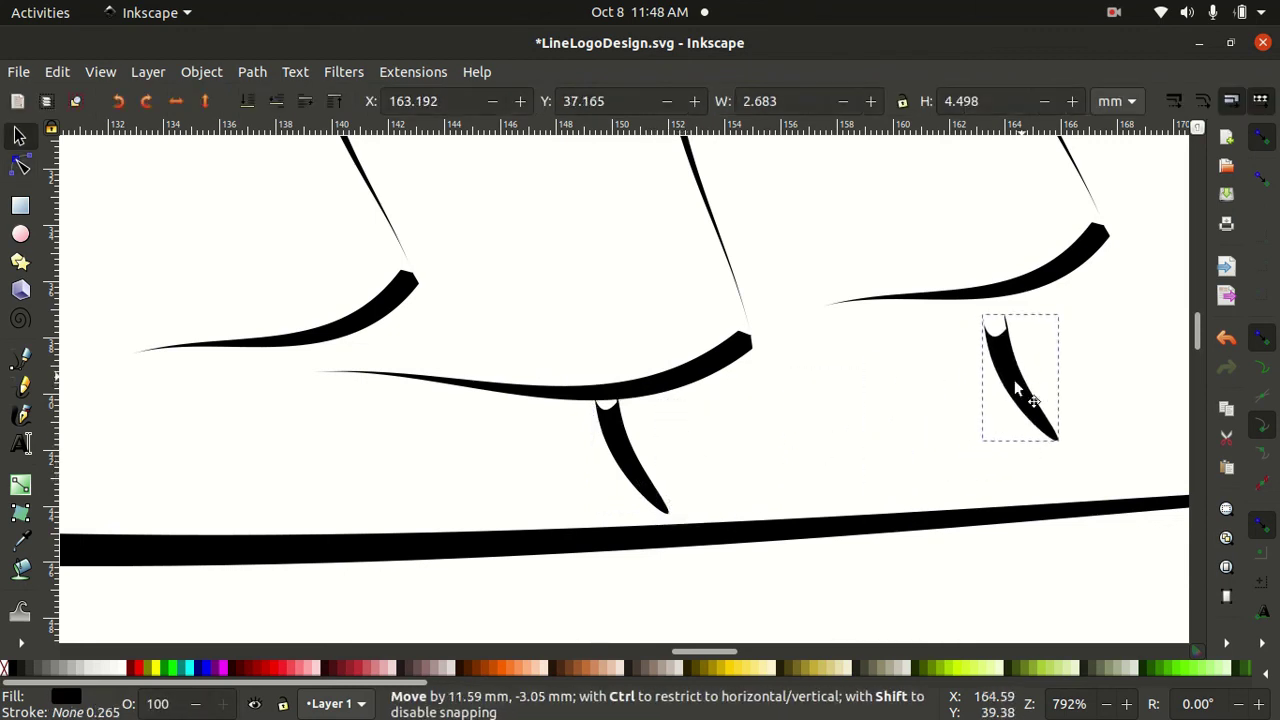
# Add a third stroke under the left sail, then resize and align the left and right strokes
pyautogui.click(650, 490)
pyautogui.hotkey('ctrl', 'd')
pyautogui.moveTo(615, 485); pyautogui.dragTo(269, 423)
pyautogui.moveTo(336, 476); pyautogui.dragTo(342, 520)
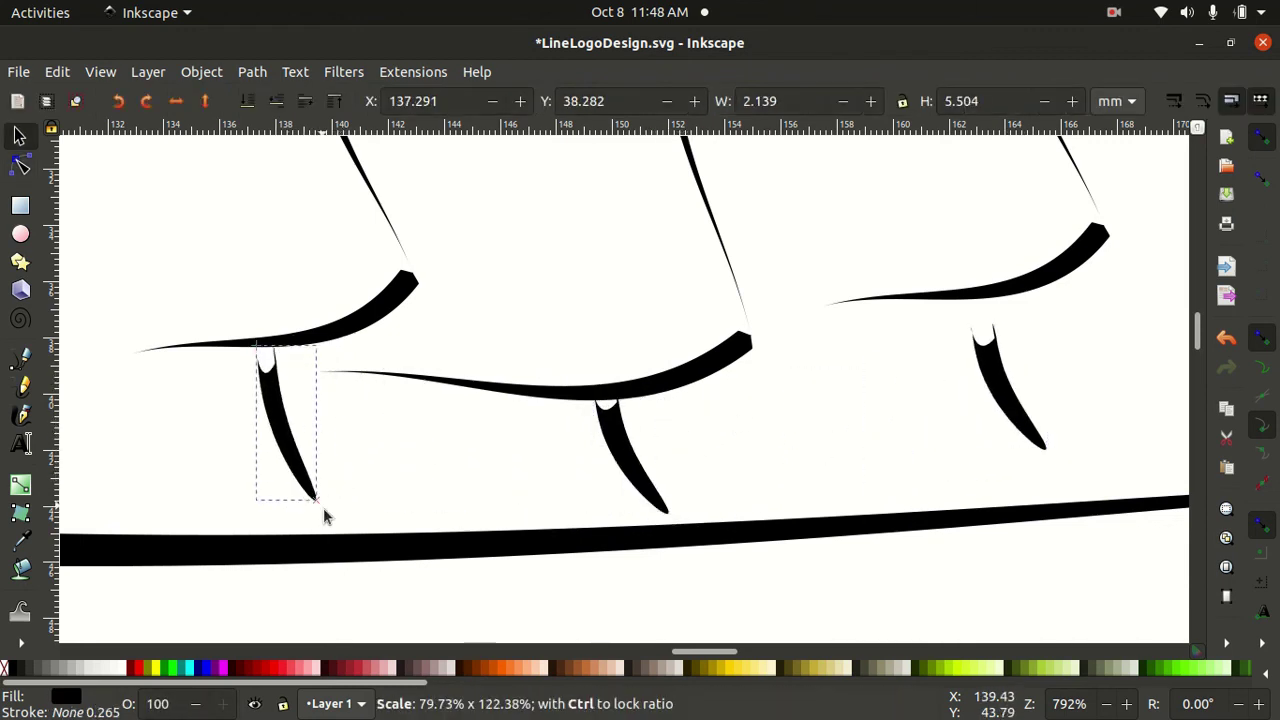
pyautogui.moveTo(1001, 403); pyautogui.dragTo(986, 381)
pyautogui.moveTo(1041, 443); pyautogui.dragTo(1085, 491)
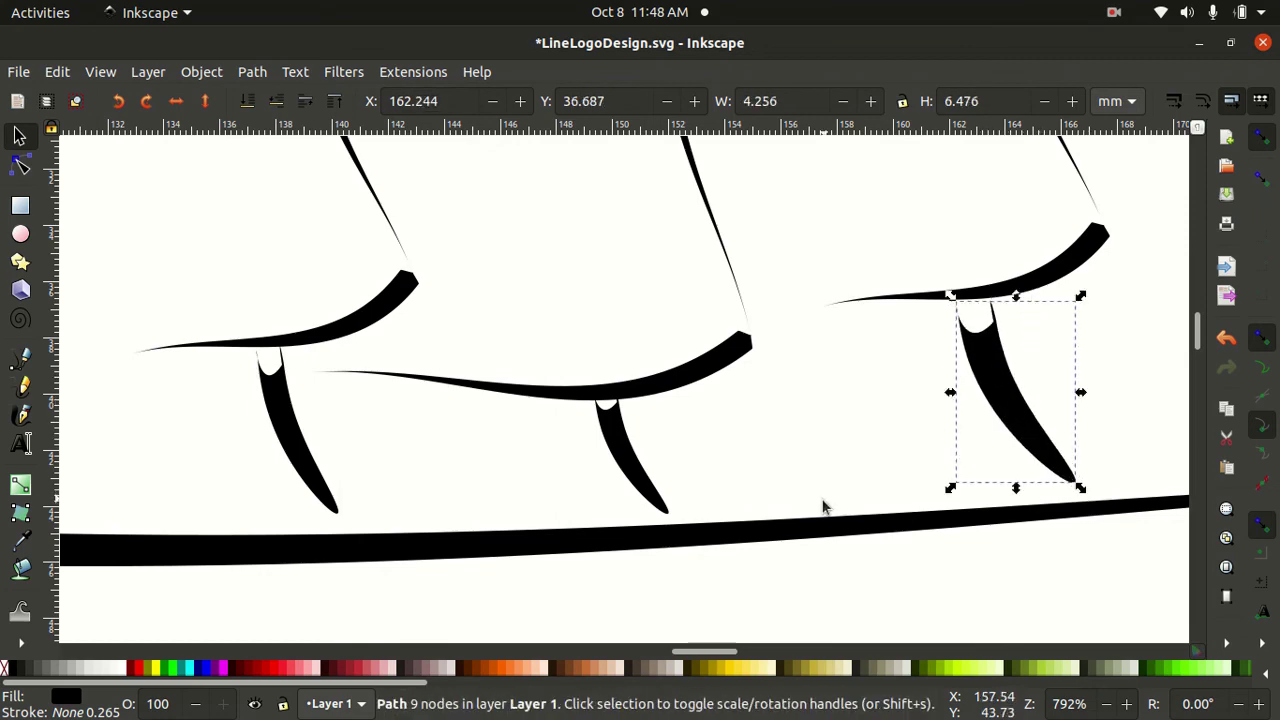
pyautogui.scroll(-4, 823, 506)
pyautogui.press('Escape')
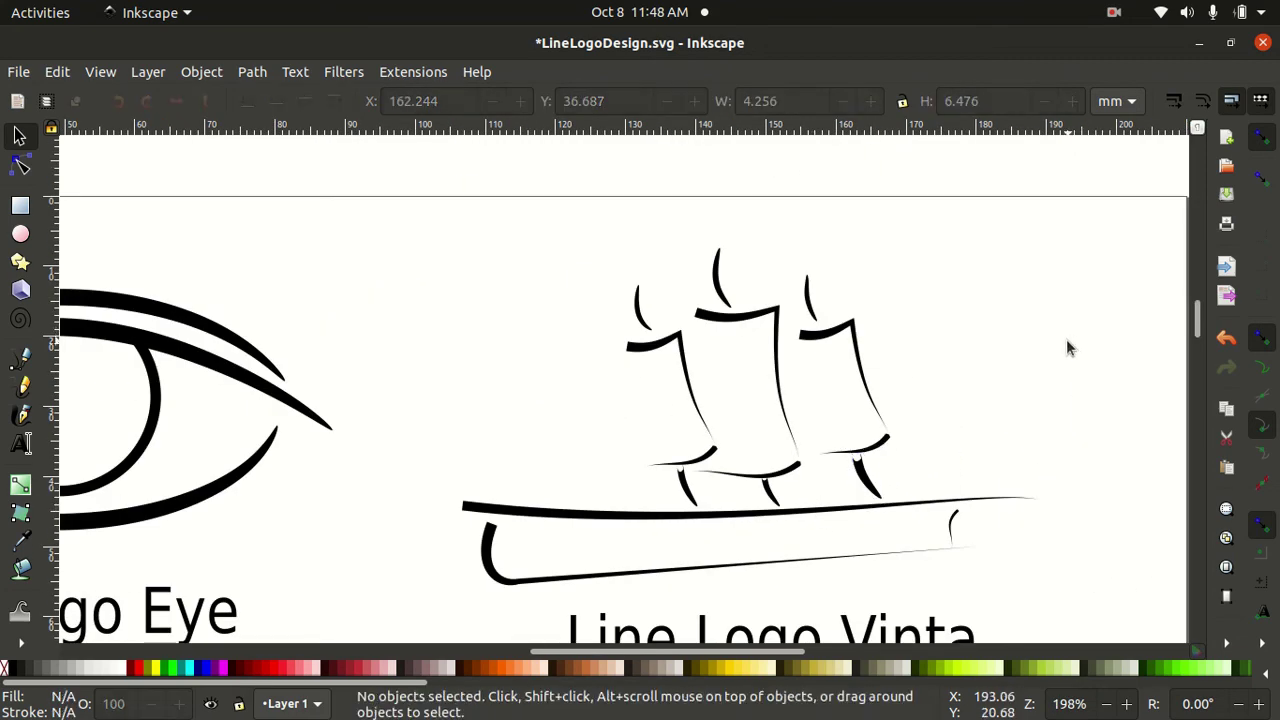
pyautogui.scroll(-1, 1066, 345)
pyautogui.scroll(-1, 1085, 385)
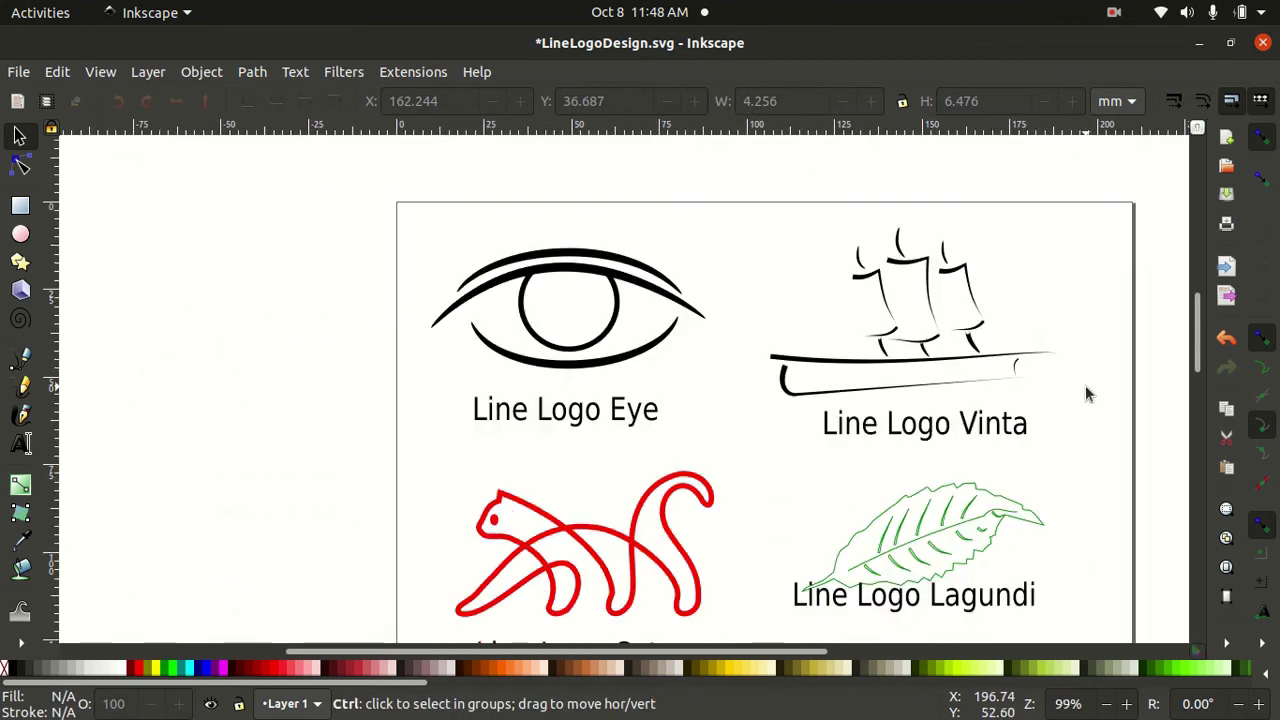
pyautogui.hscroll(2, 1144, 468)
pyautogui.scroll(-1, 1144, 473)
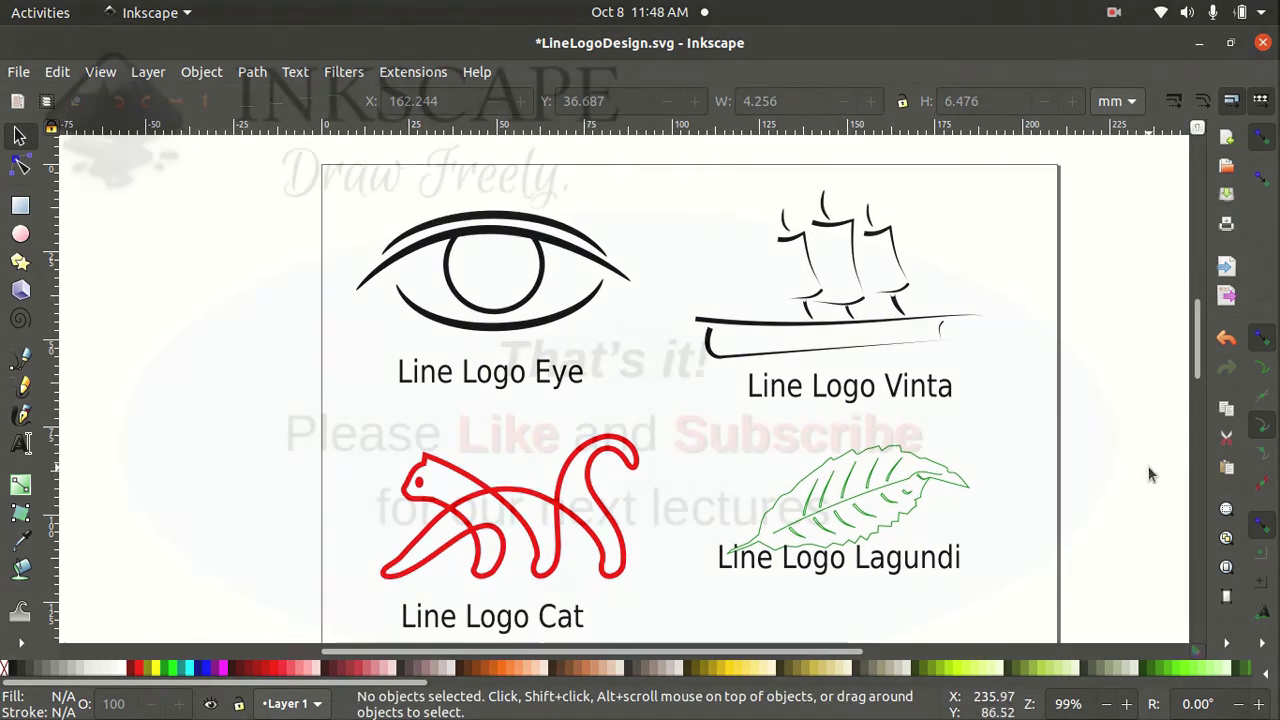